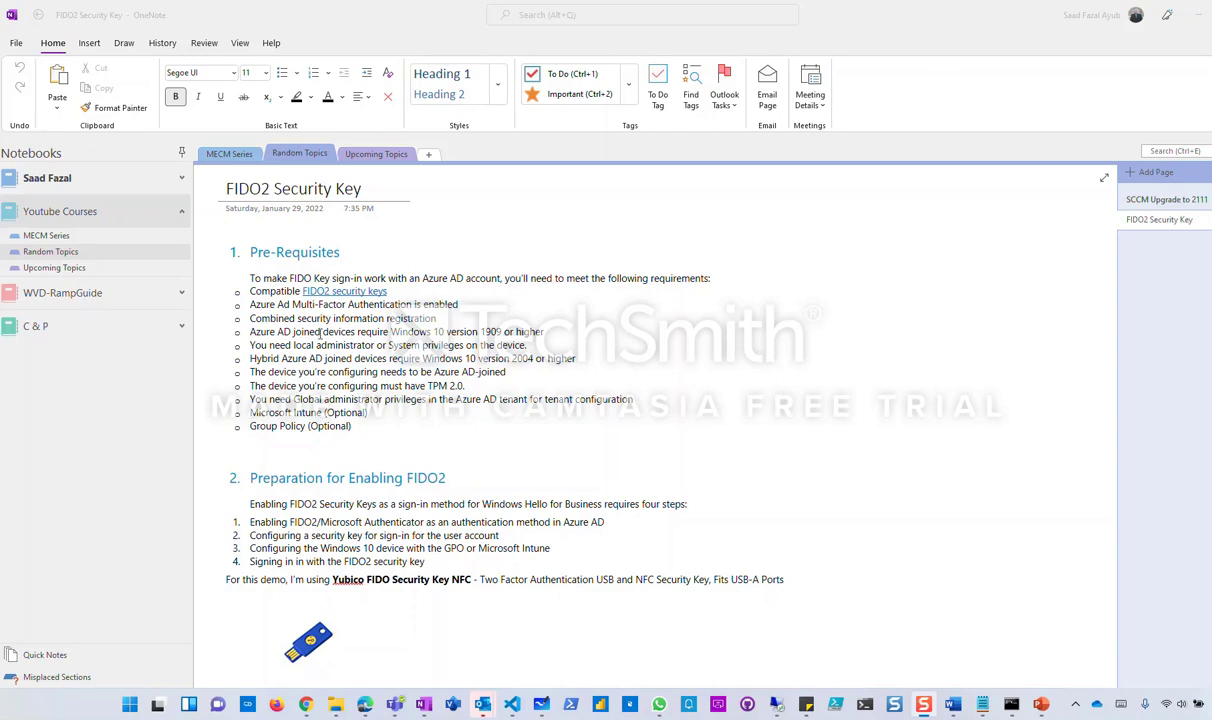
pyautogui.scroll(-3, 357, 533)
pyautogui.scroll(-4, 645, 510)
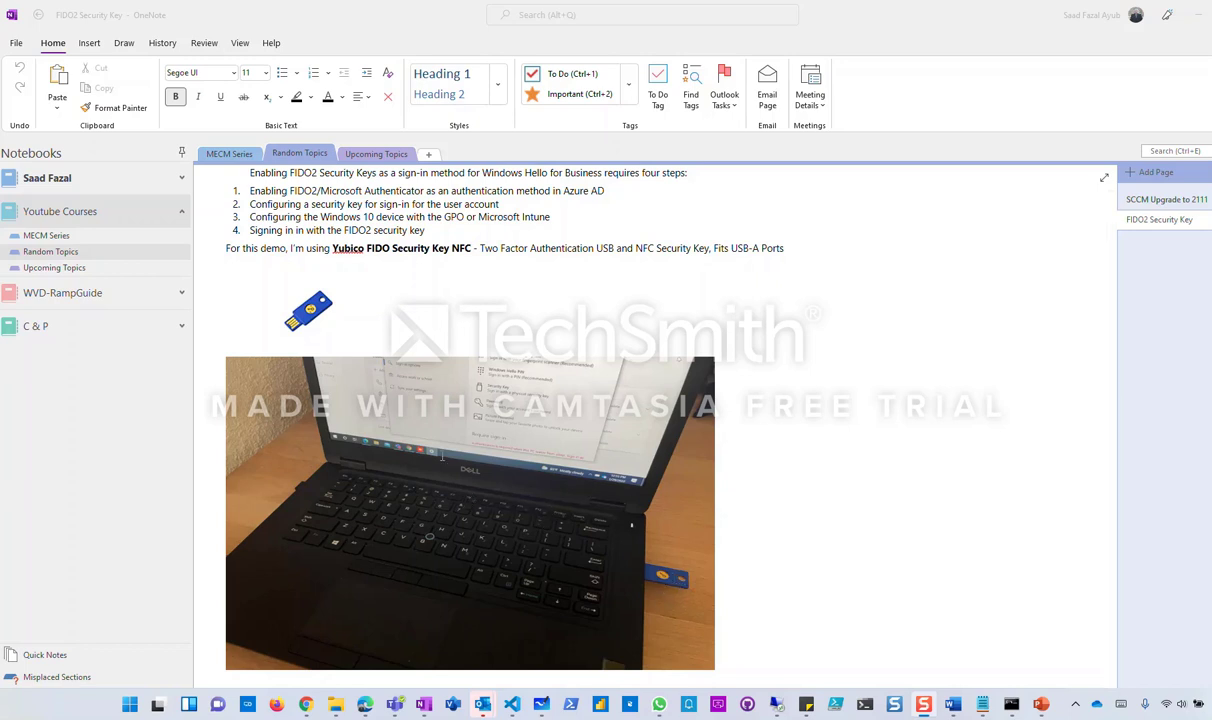
pyautogui.click(300, 305)
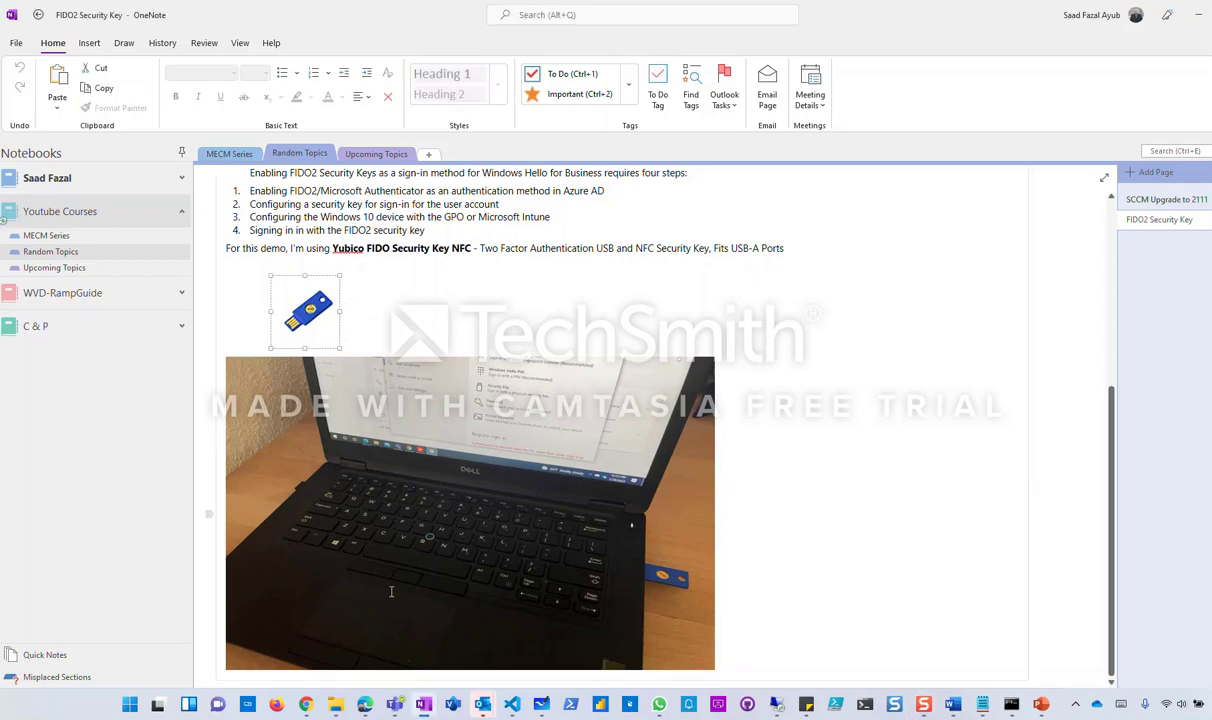
pyautogui.click(306, 704)
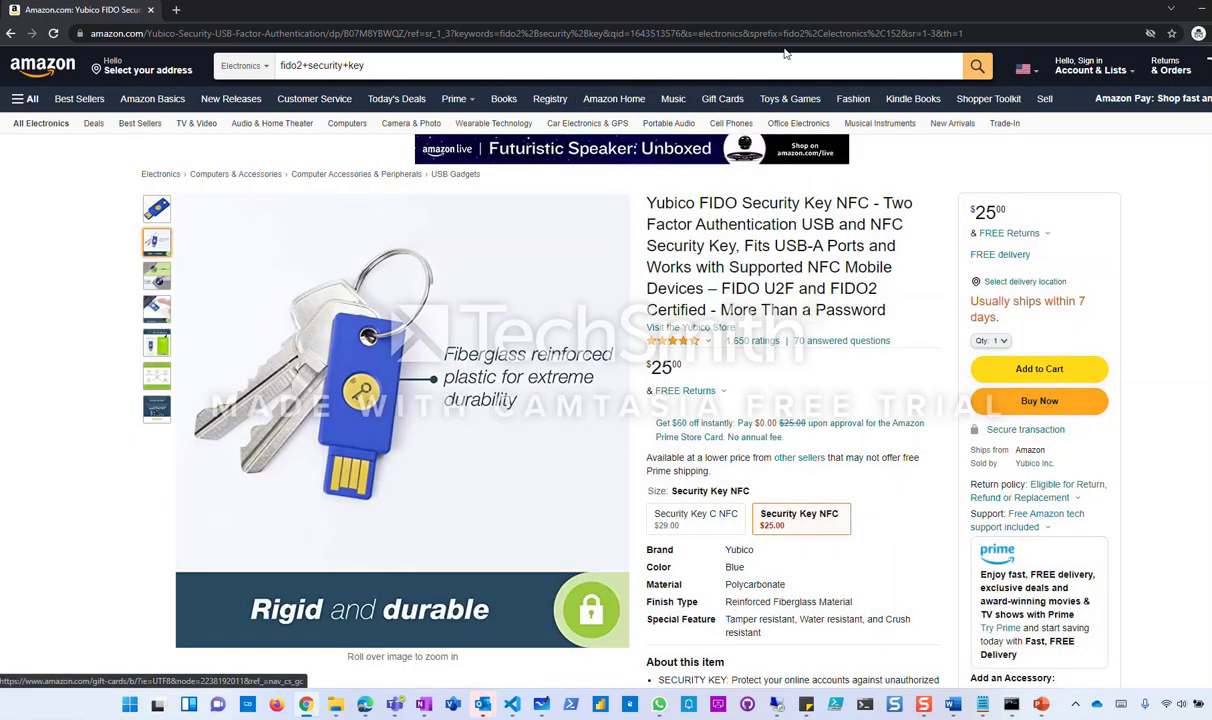
pyautogui.click(1200, 14)
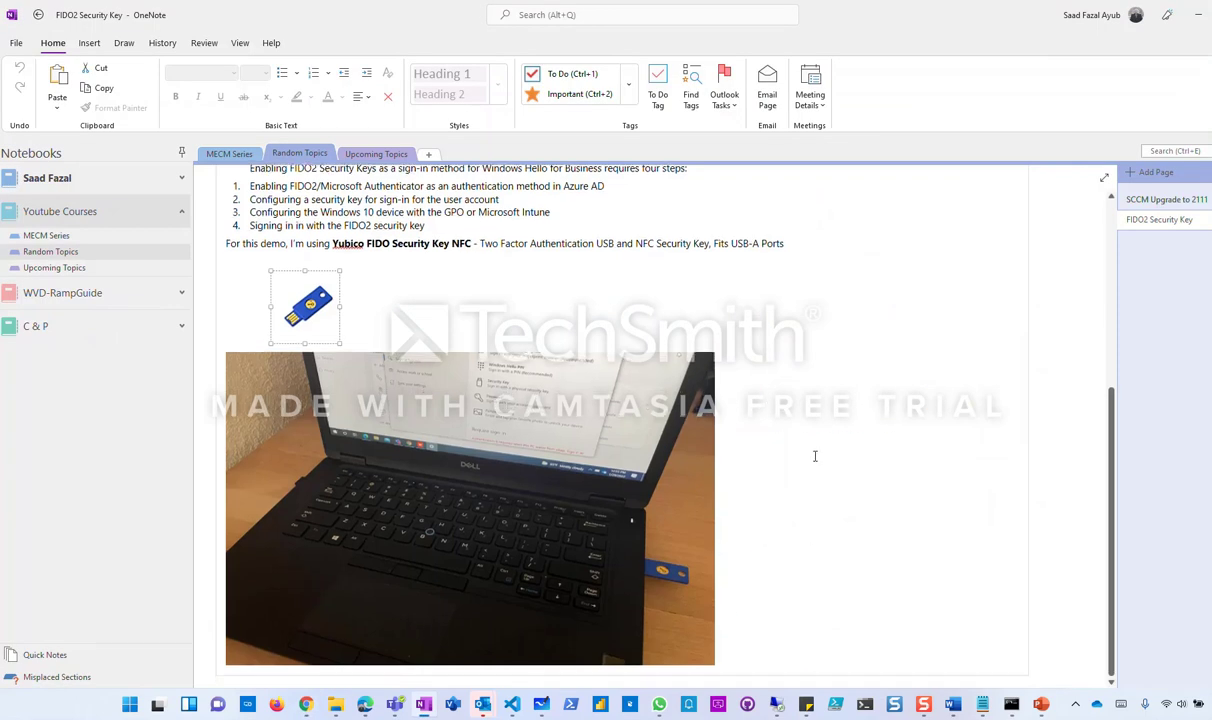
# Follow the note's 'FIDO2 security keys' link and open a new incognito Chrome tab.
pyautogui.scroll(1, 772, 430)
pyautogui.scroll(3, 779, 470)
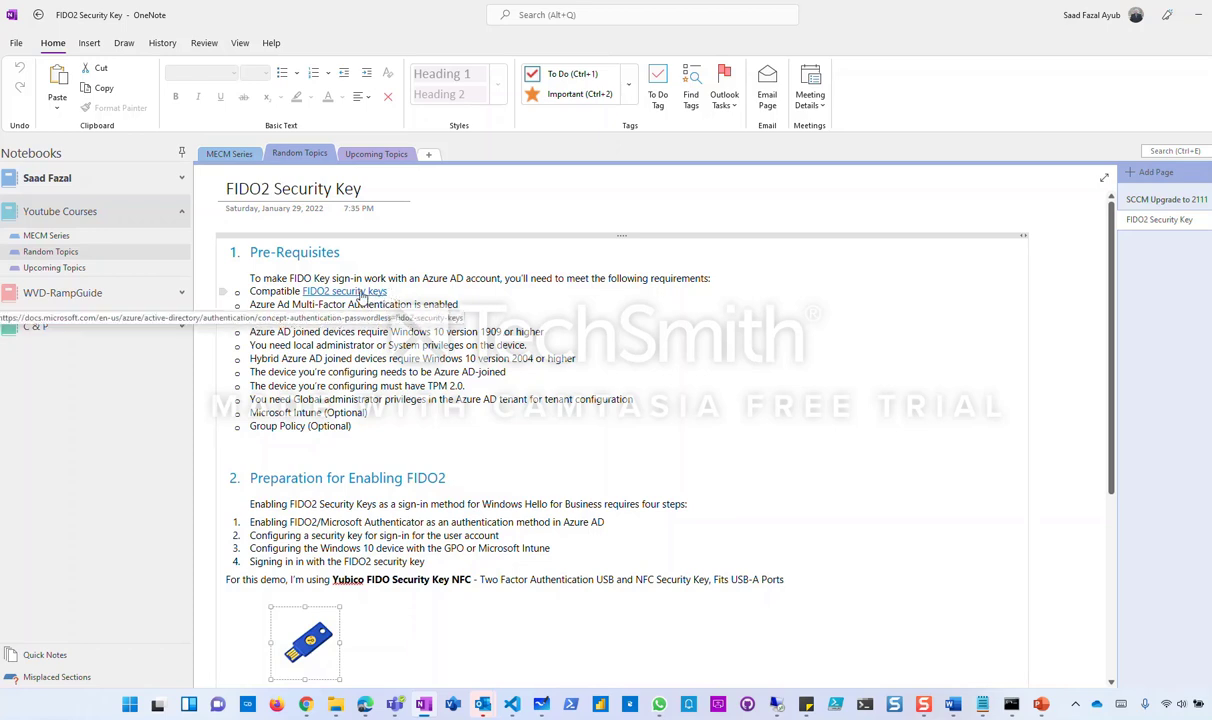
pyautogui.click(362, 293)
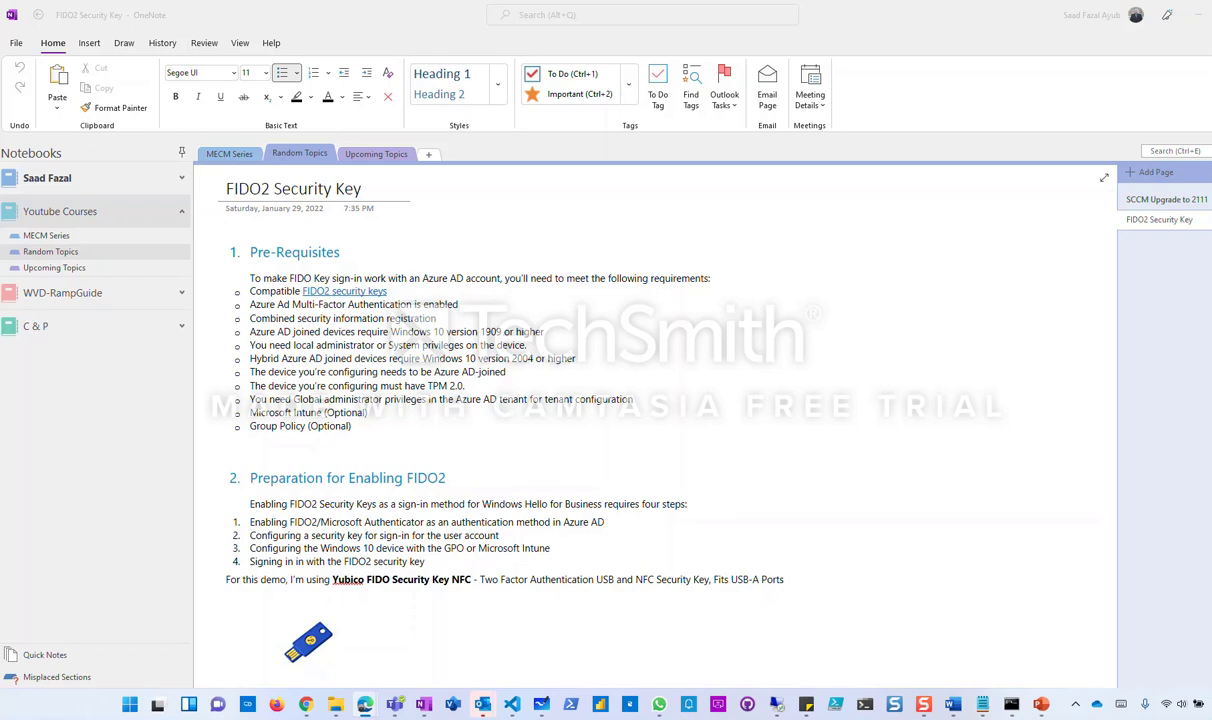
pyautogui.click(305, 706)
pyautogui.click(176, 10)
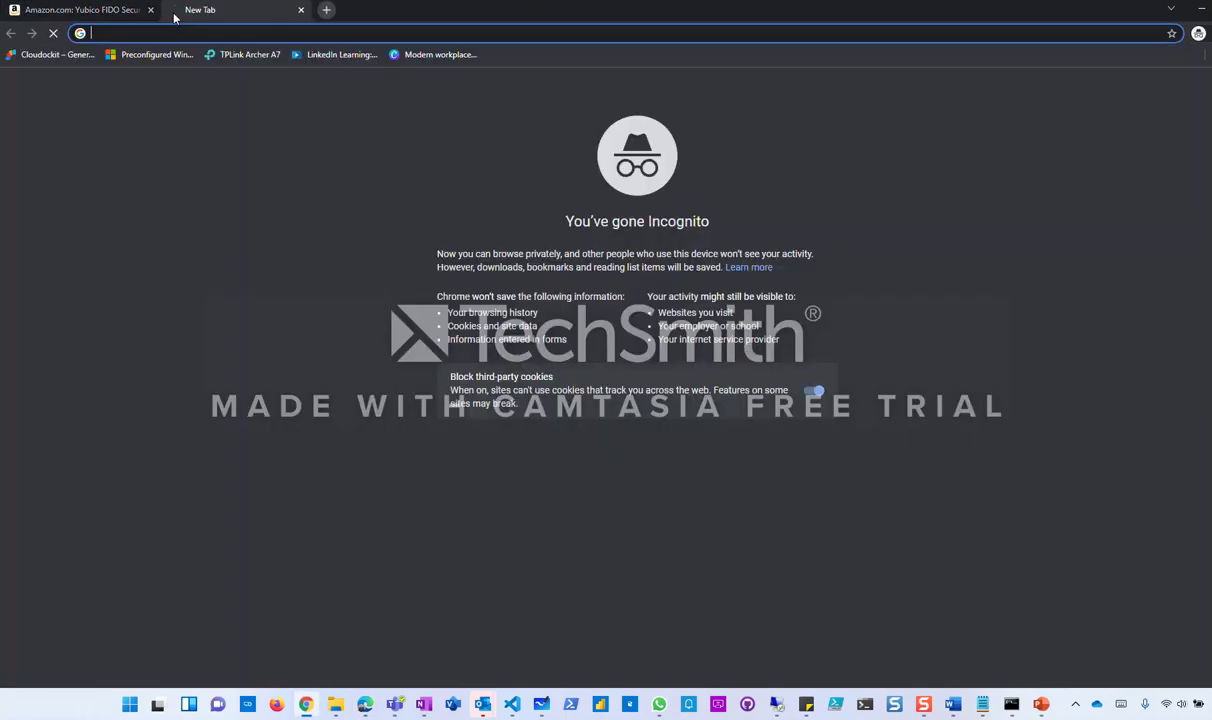
# Load the FIDO2 docs page and highlight Yubico in the security key providers table.
pyautogui.hotkey('ctrl', 'v')
pyautogui.press('Return')
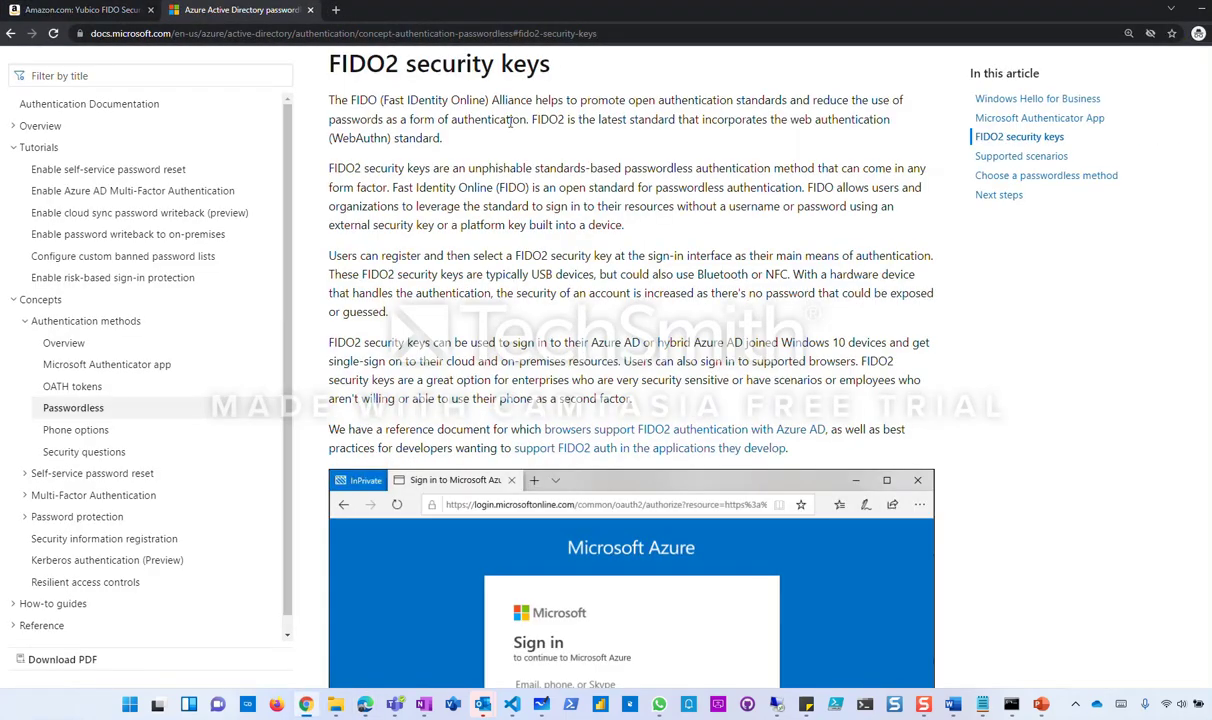
pyautogui.scroll(1, 525, 237)
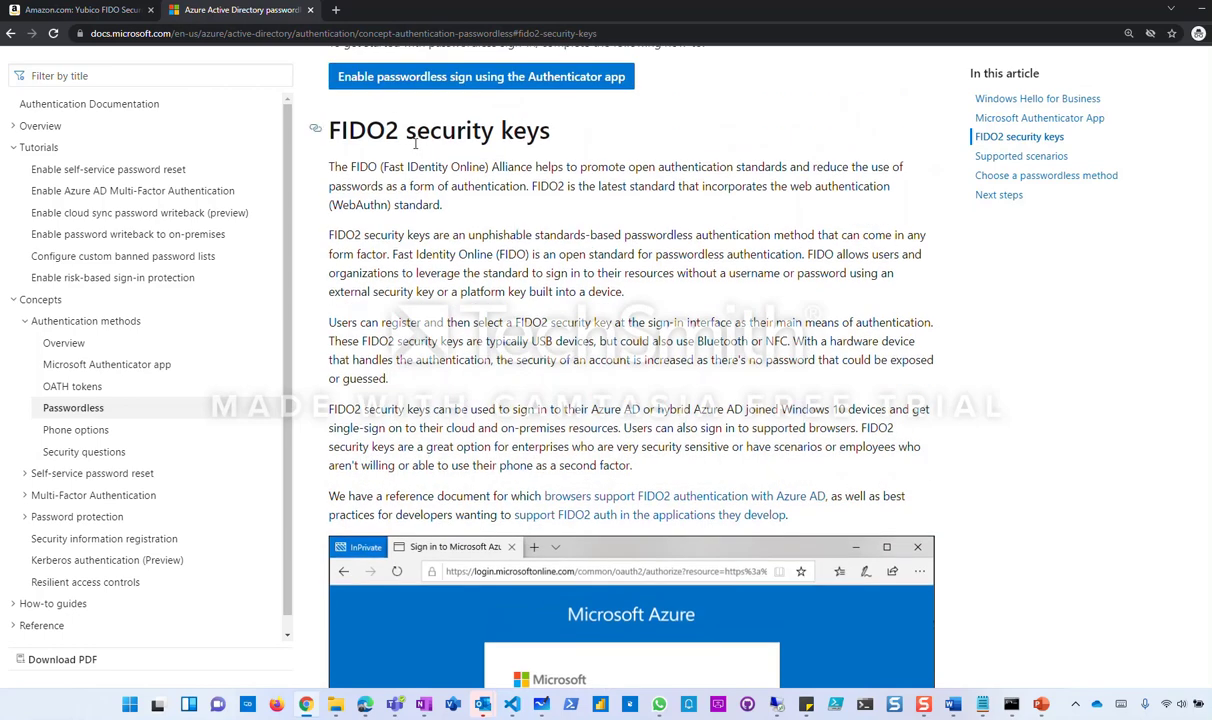
pyautogui.scroll(-1, 530, 240)
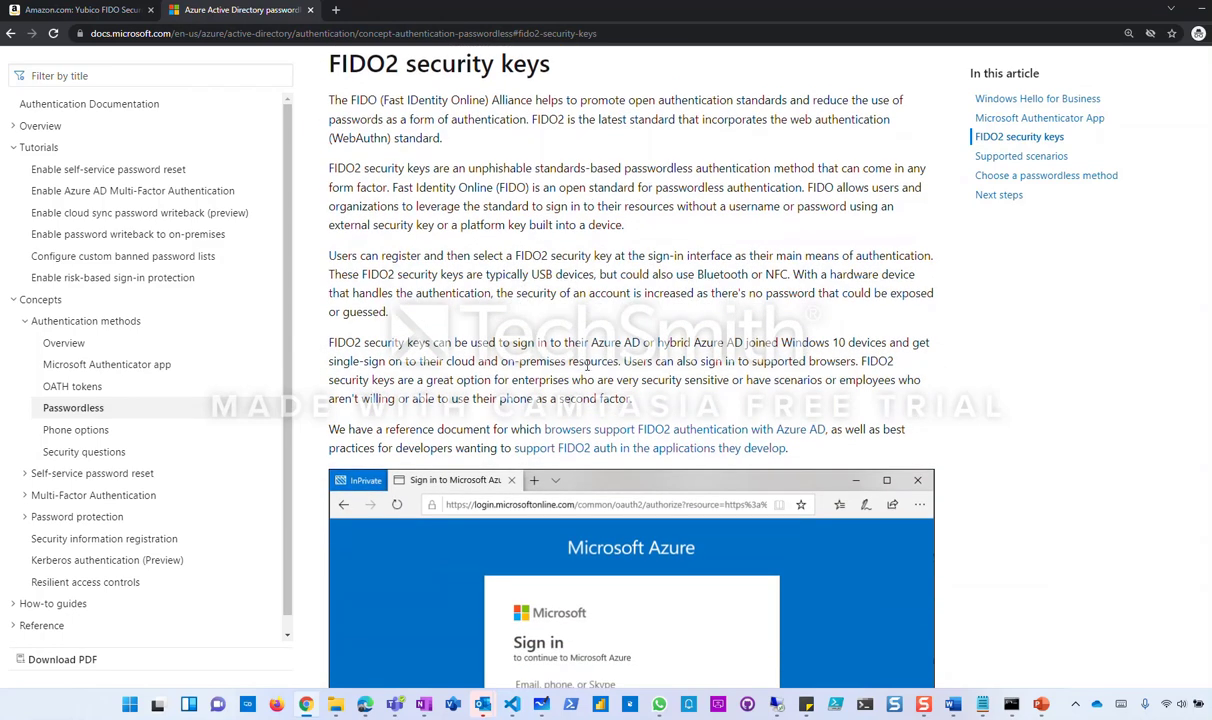
pyautogui.scroll(-10, 530, 400)
pyautogui.scroll(-10, 529, 410)
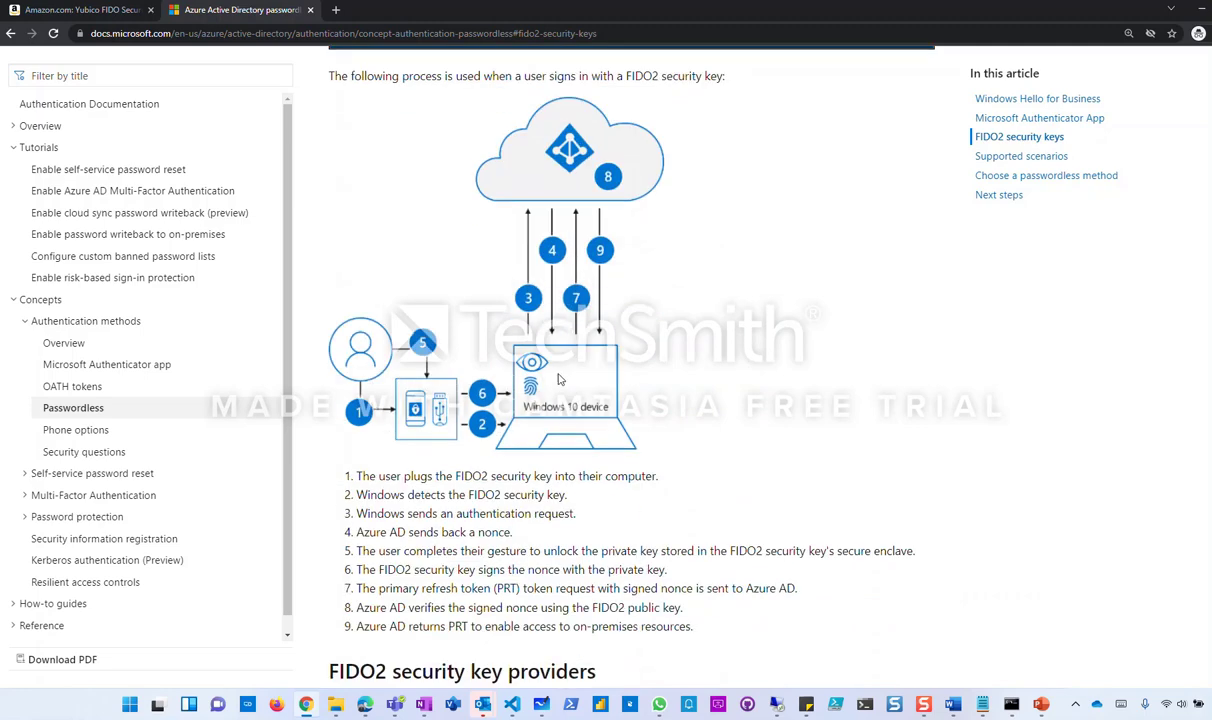
pyautogui.scroll(-3, 447, 241)
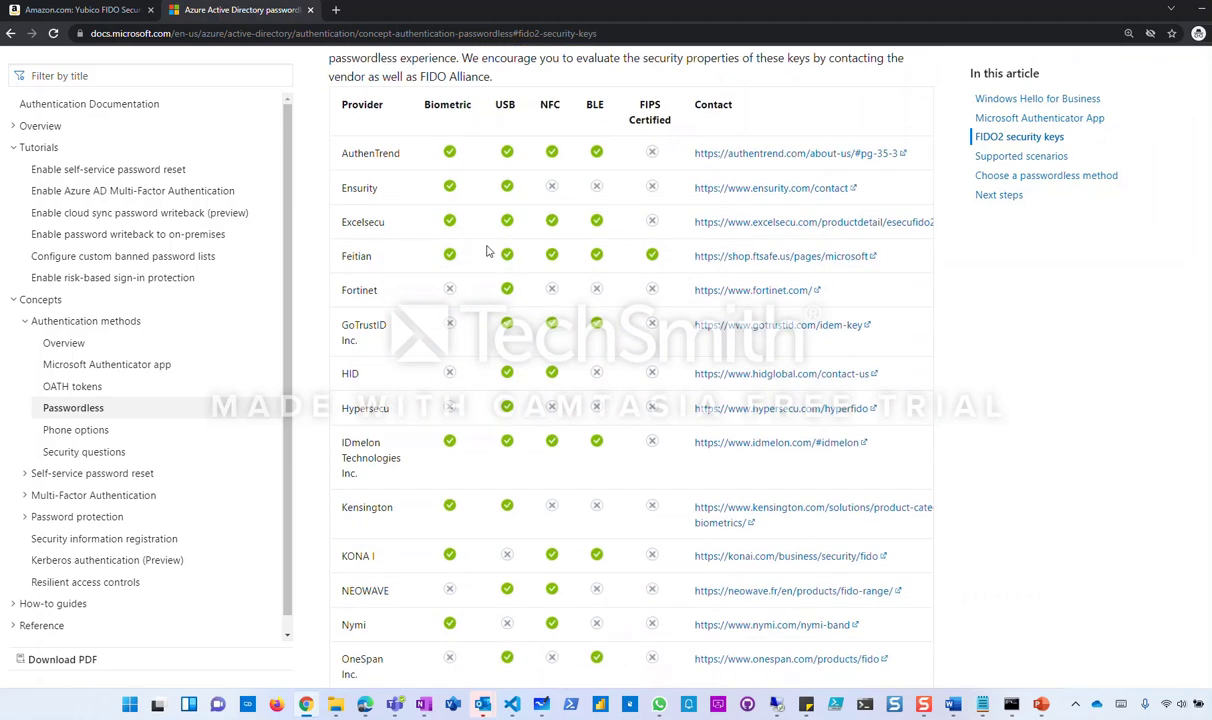
pyautogui.scroll(-6, 389, 452)
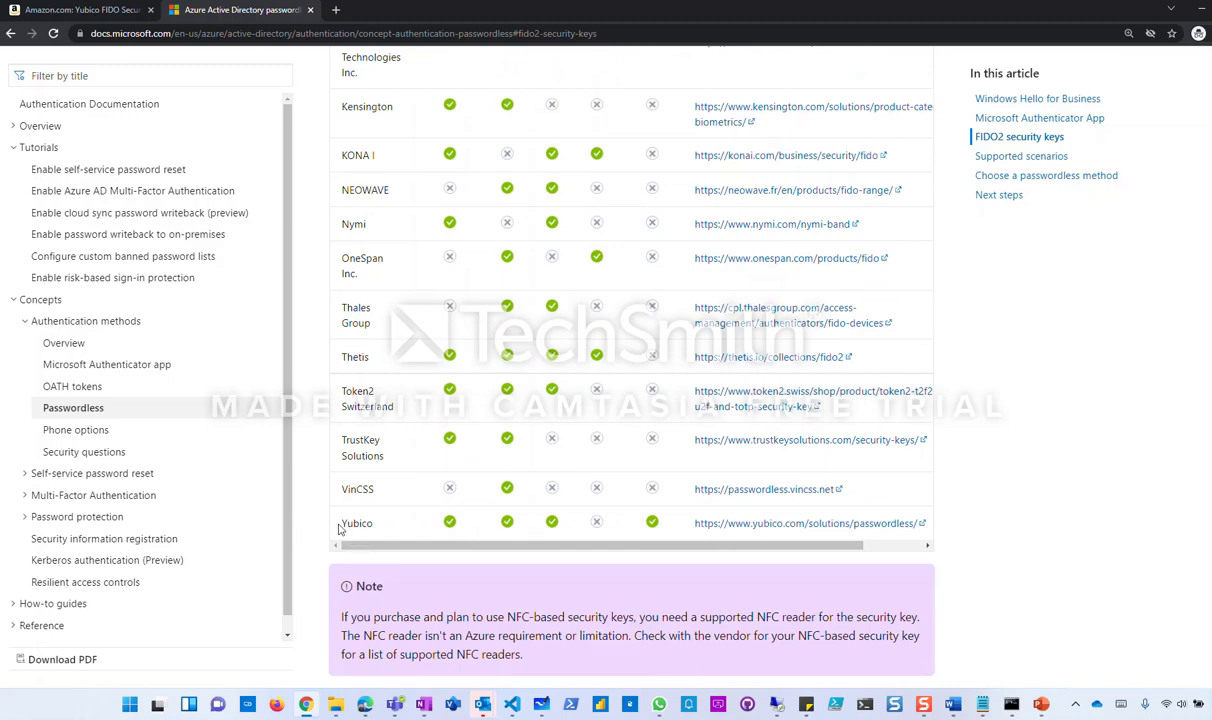
pyautogui.moveTo(338, 523); pyautogui.dragTo(459, 528)
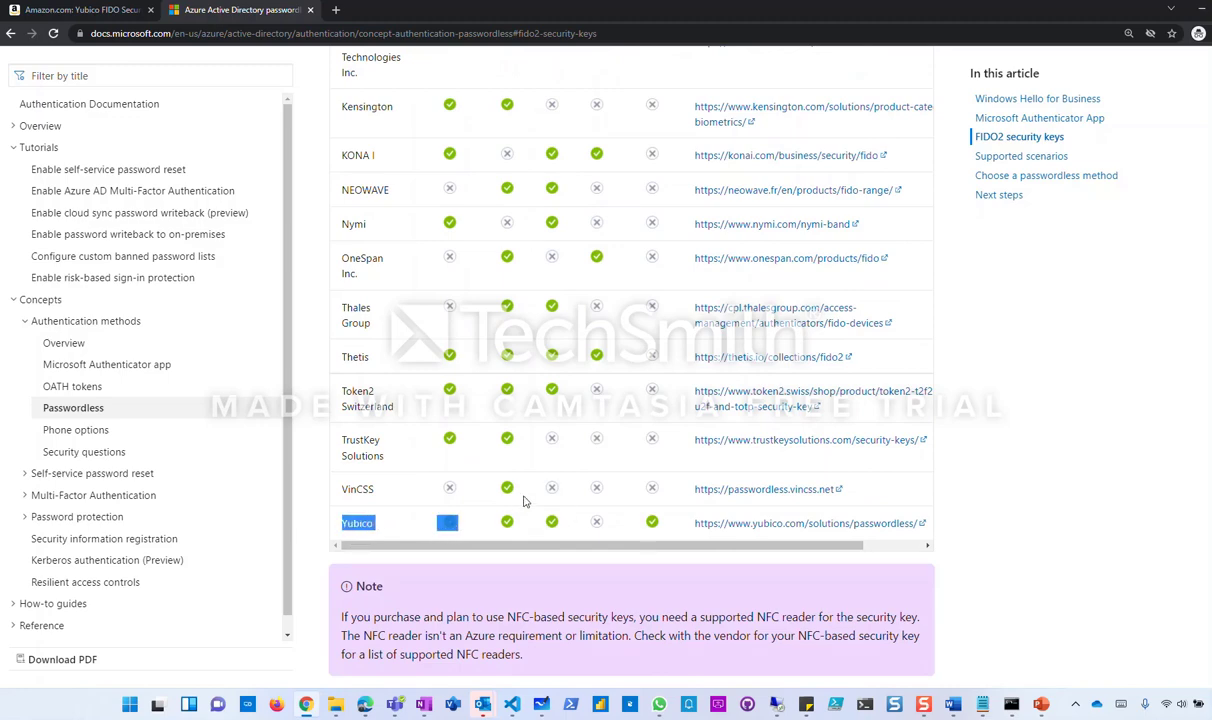
# Review the providers table, then drag the browser aside to reveal the OneNote notes.
pyautogui.scroll(5, 667, 500)
pyautogui.scroll(4, 667, 500)
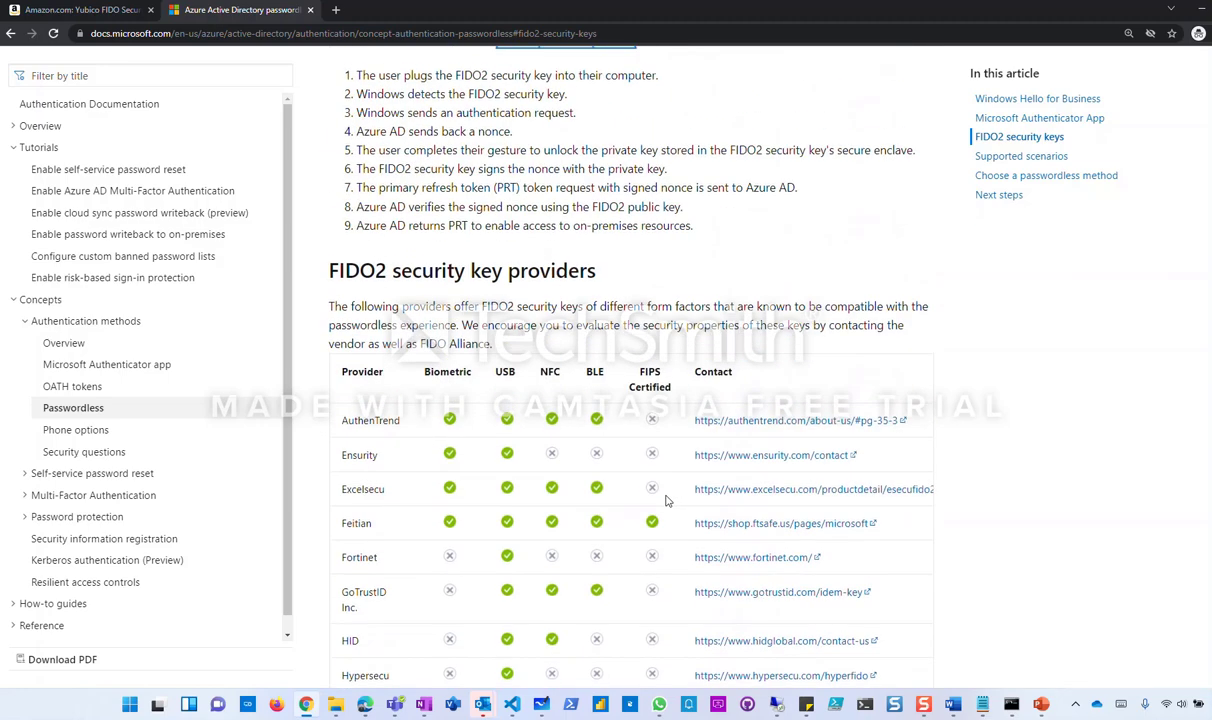
pyautogui.scroll(-2, 572, 388)
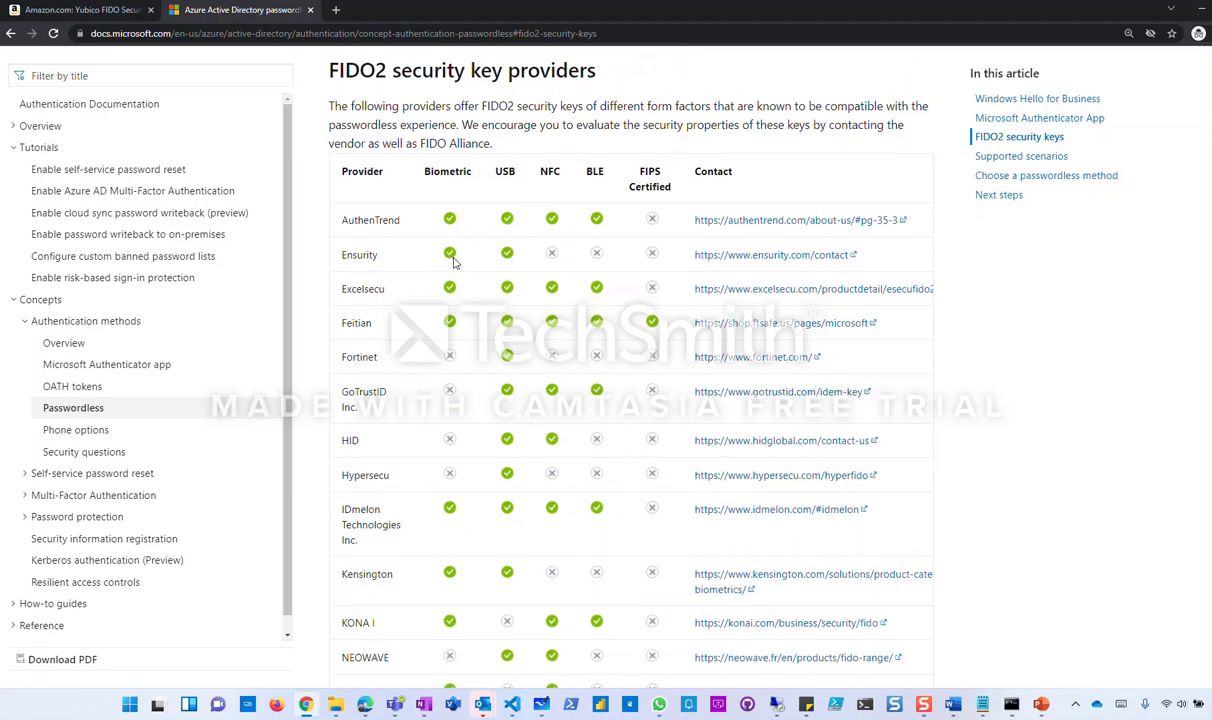
pyautogui.scroll(-4, 385, 285)
pyautogui.scroll(-5, 407, 301)
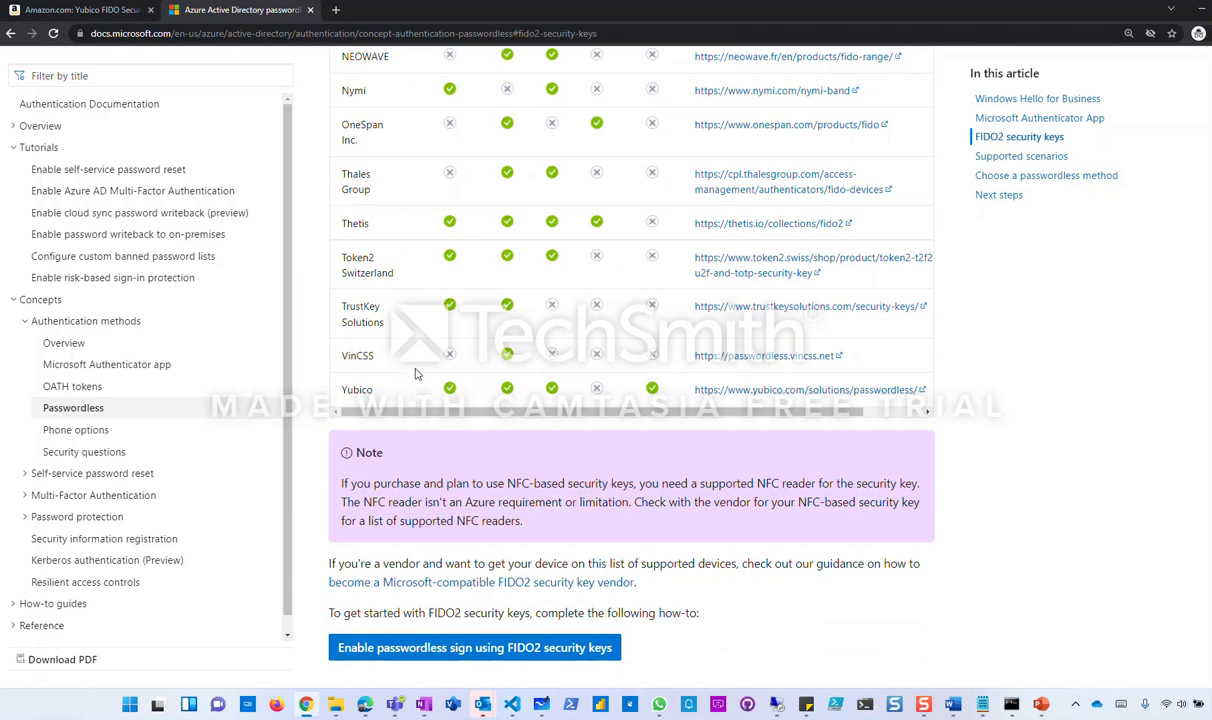
pyautogui.scroll(9, 408, 401)
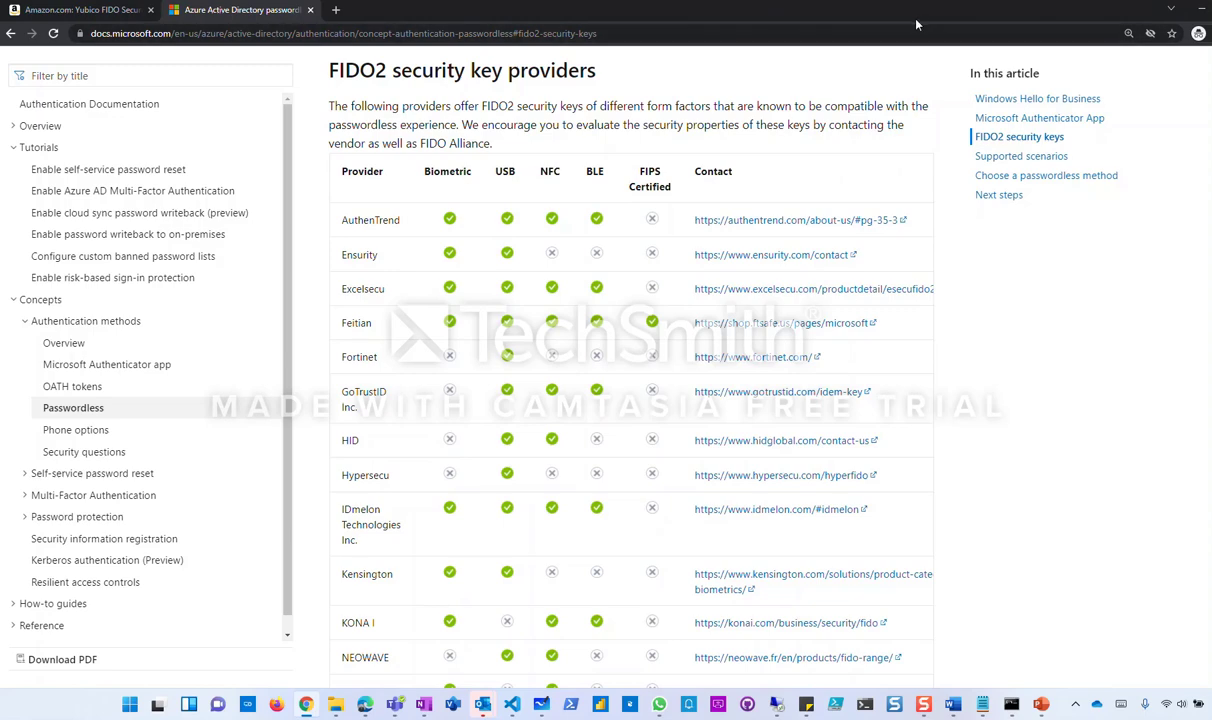
pyautogui.moveTo(687, 19); pyautogui.dragTo(0, 42)
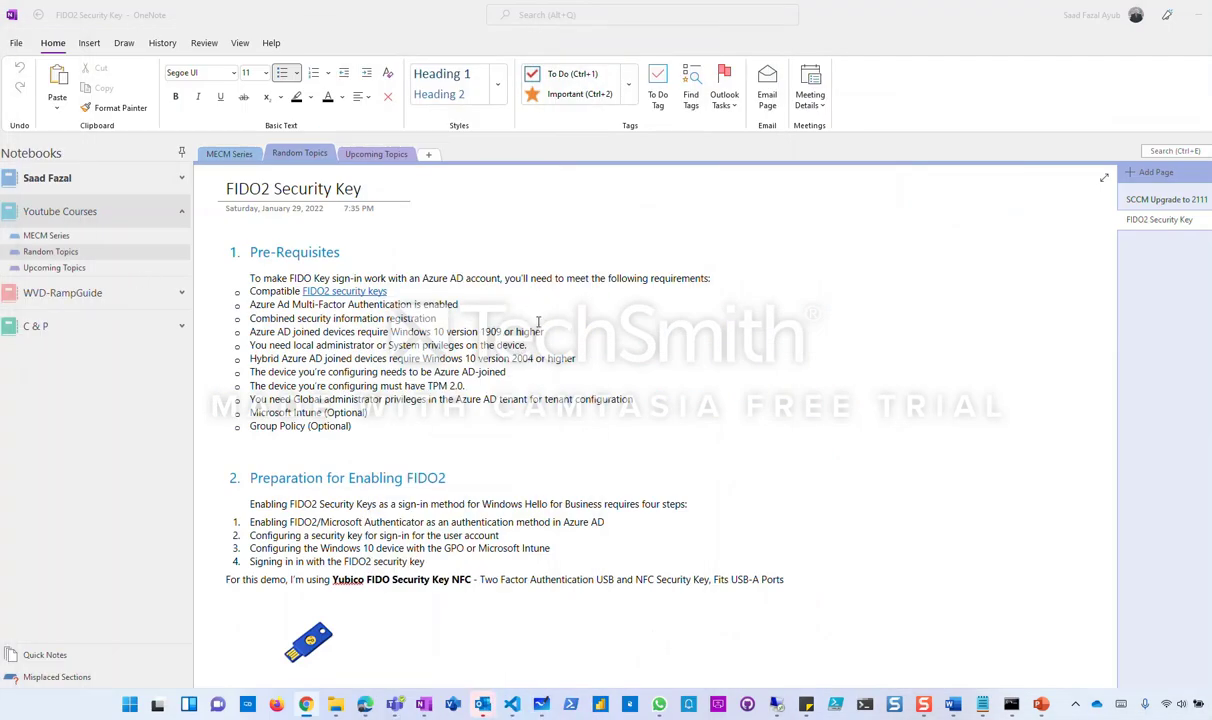
pyautogui.click(406, 302)
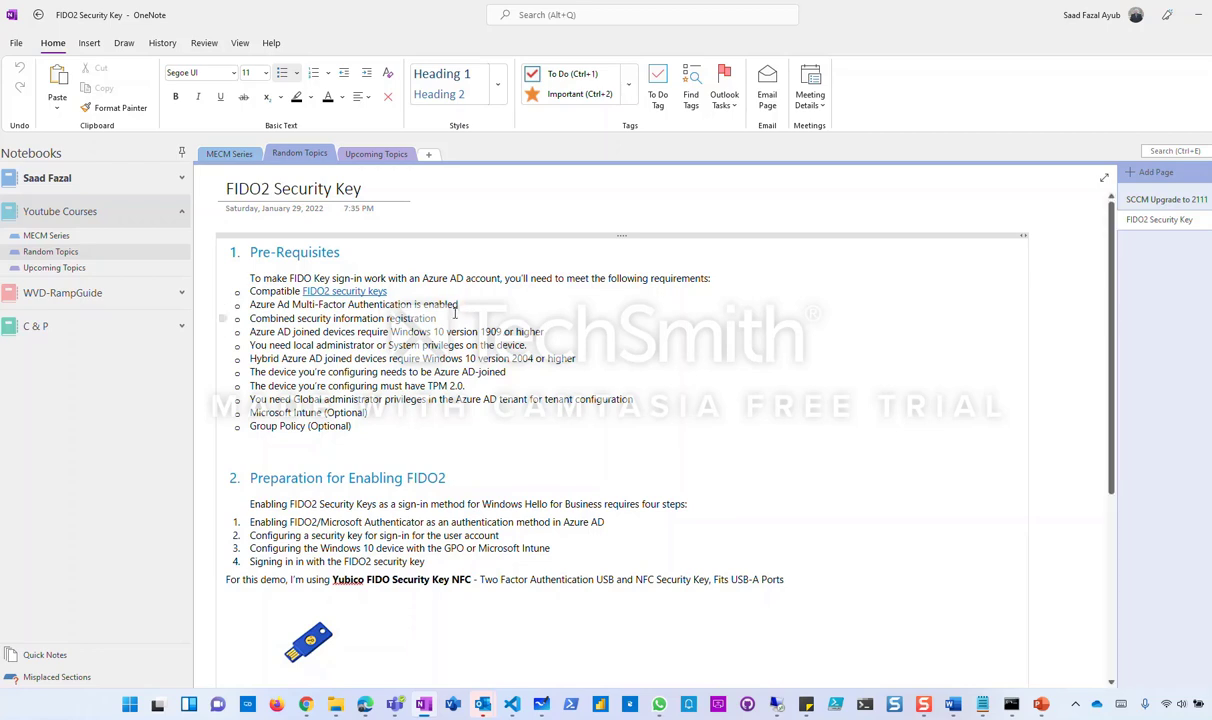
# Append ' (SSPR + MFA)' to the 'Combined security information registration' pre-requisite line.
pyautogui.click(252, 319)
pyautogui.moveTo(270, 322); pyautogui.dragTo(440, 320)
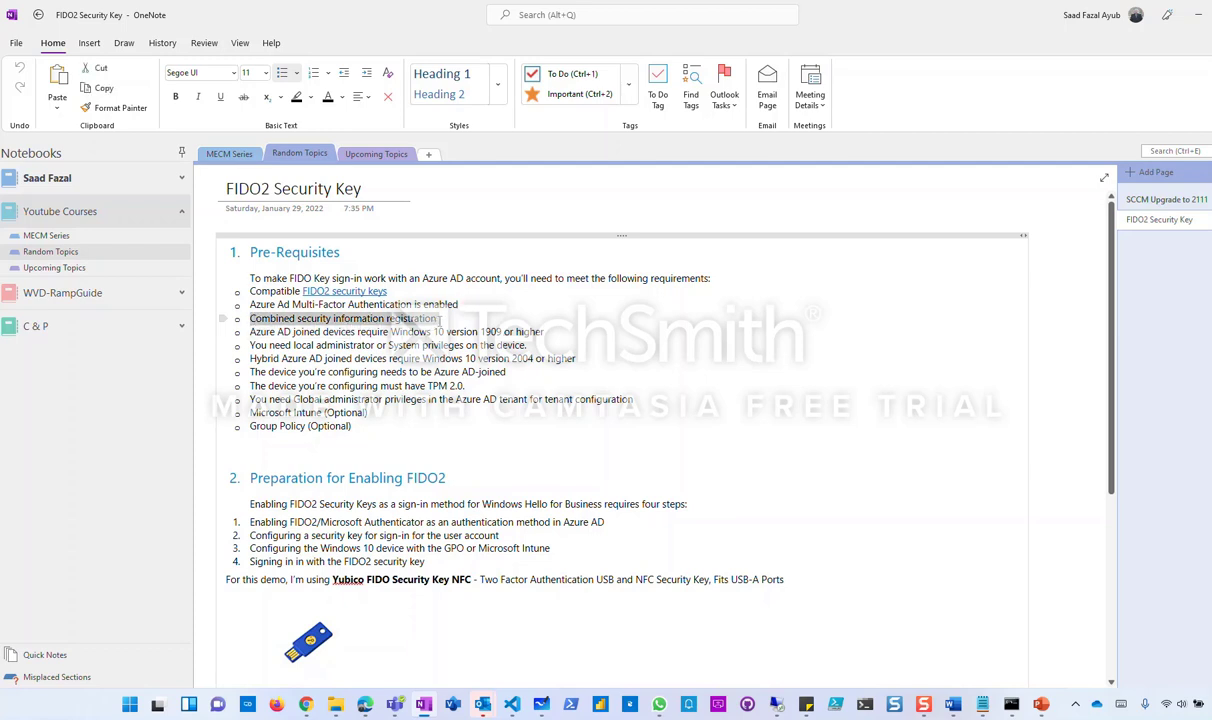
pyautogui.click(444, 319)
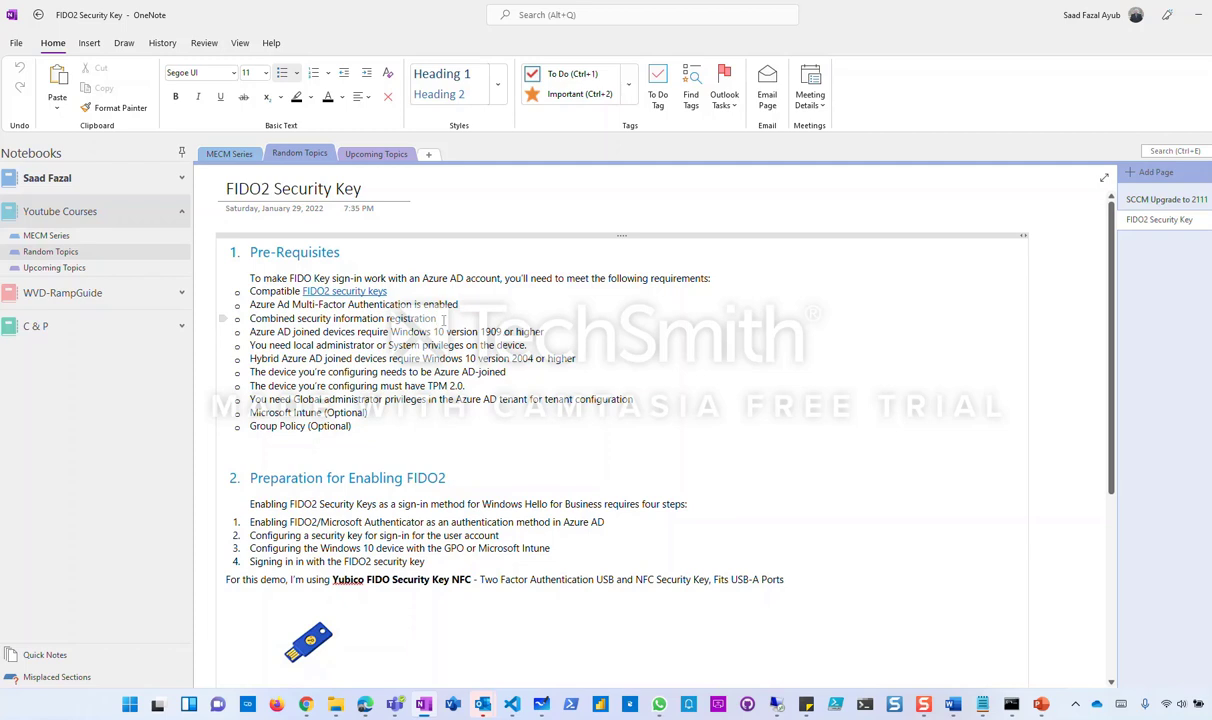
pyautogui.moveTo(440, 318); pyautogui.dragTo(250, 318)
pyautogui.click(443, 318)
pyautogui.write('(SSPR )+ MFA')
pyautogui.click(462, 320)
pyautogui.moveTo(439, 318)
pyautogui.mouseDown()
pyautogui.moveTo(498, 319)
pyautogui.moveTo(439, 318)
pyautogui.mouseUp()
pyautogui.click(505, 320)
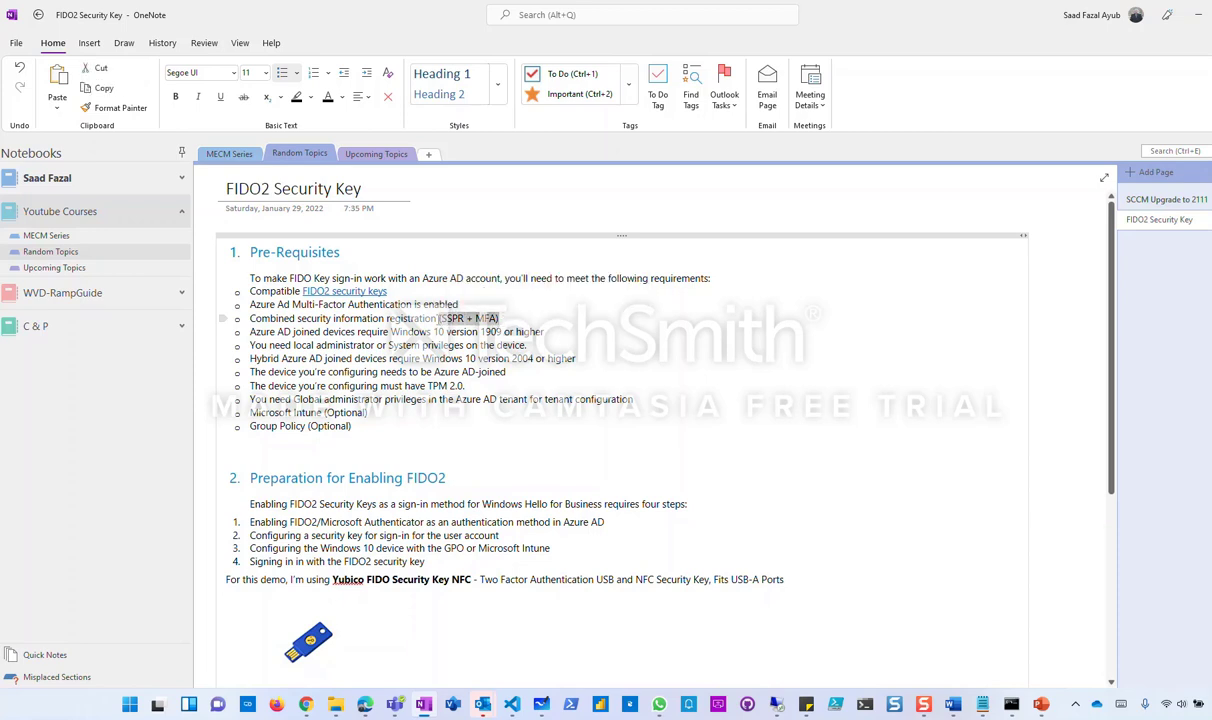
pyautogui.click(505, 318)
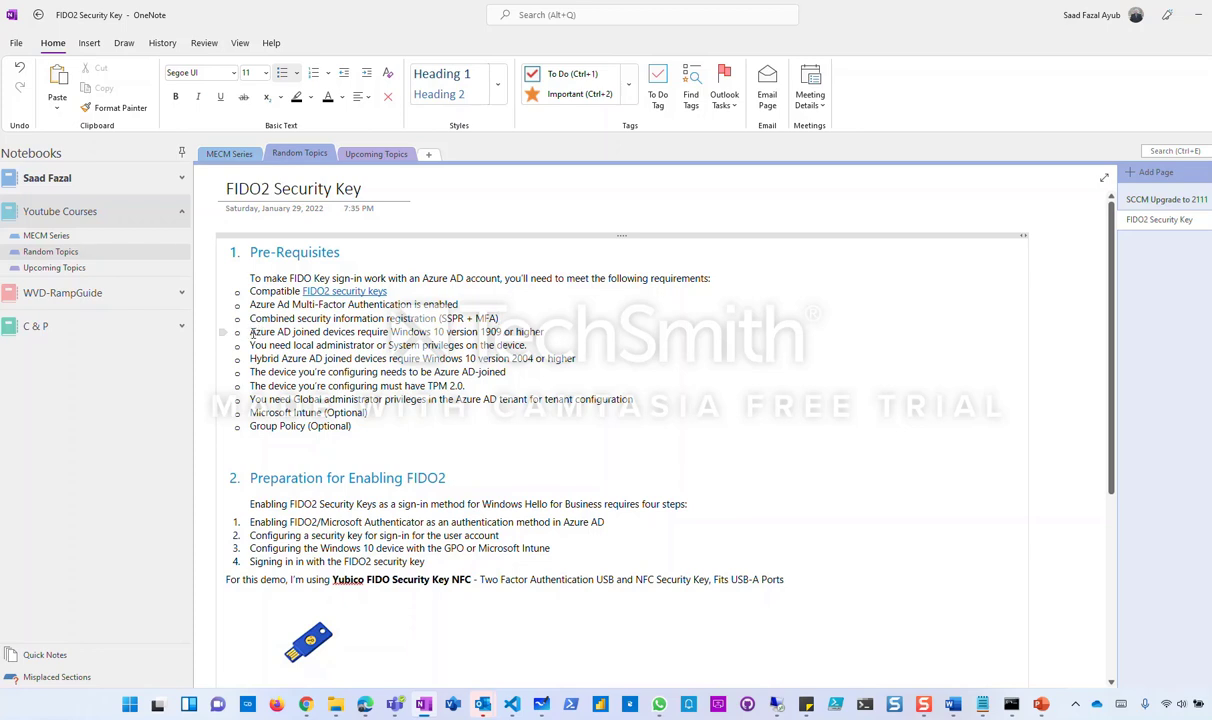
# Delete the 'local administrator or System privileges' bullet and its leftover empty line.
pyautogui.moveTo(251, 333); pyautogui.dragTo(546, 337)
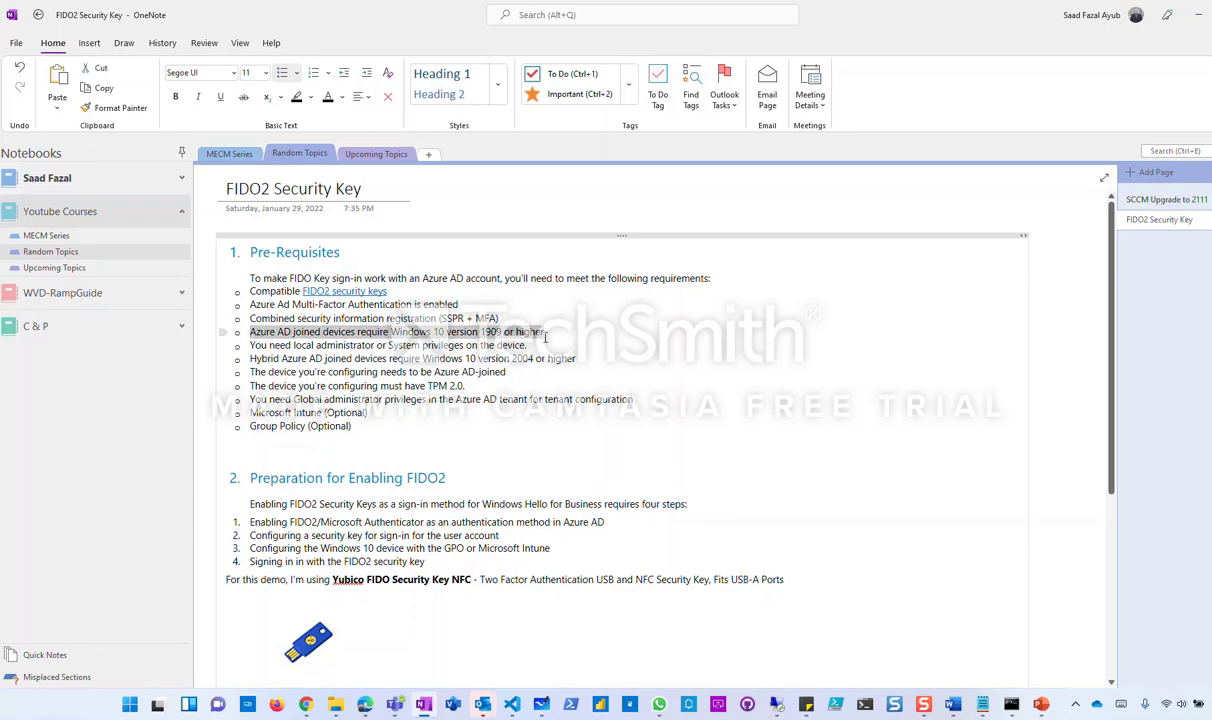
pyautogui.click(541, 341)
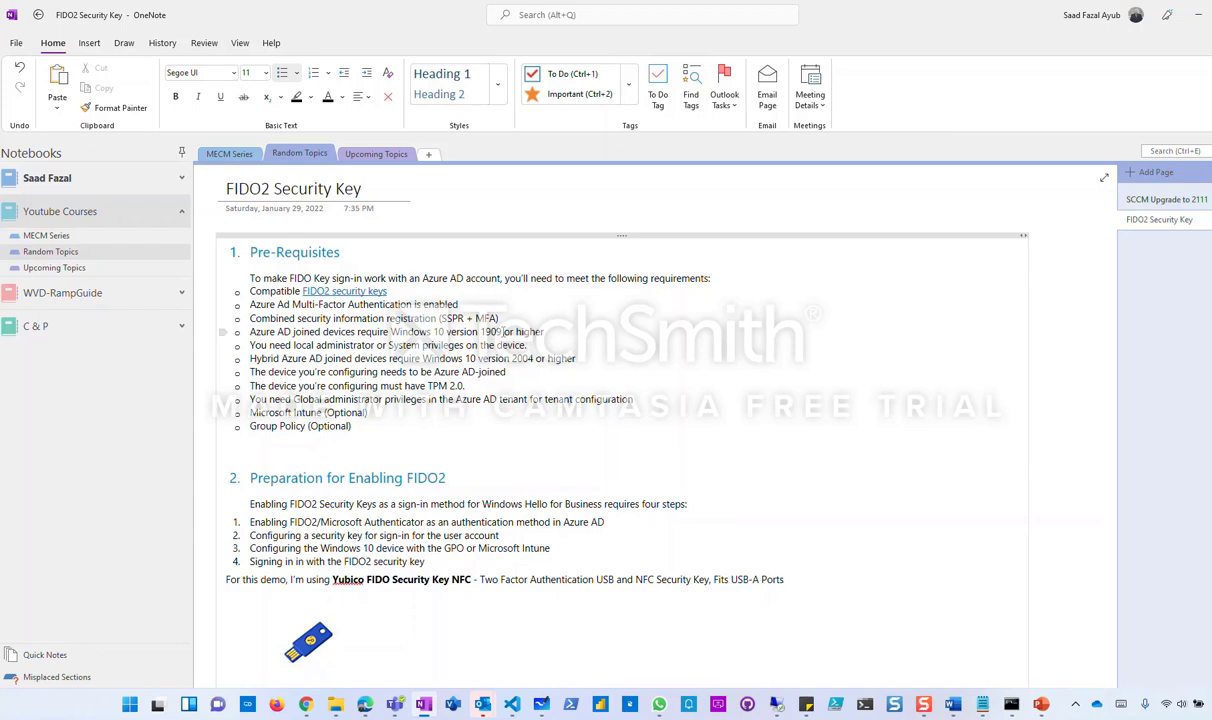
pyautogui.moveTo(500, 331); pyautogui.dragTo(480, 331)
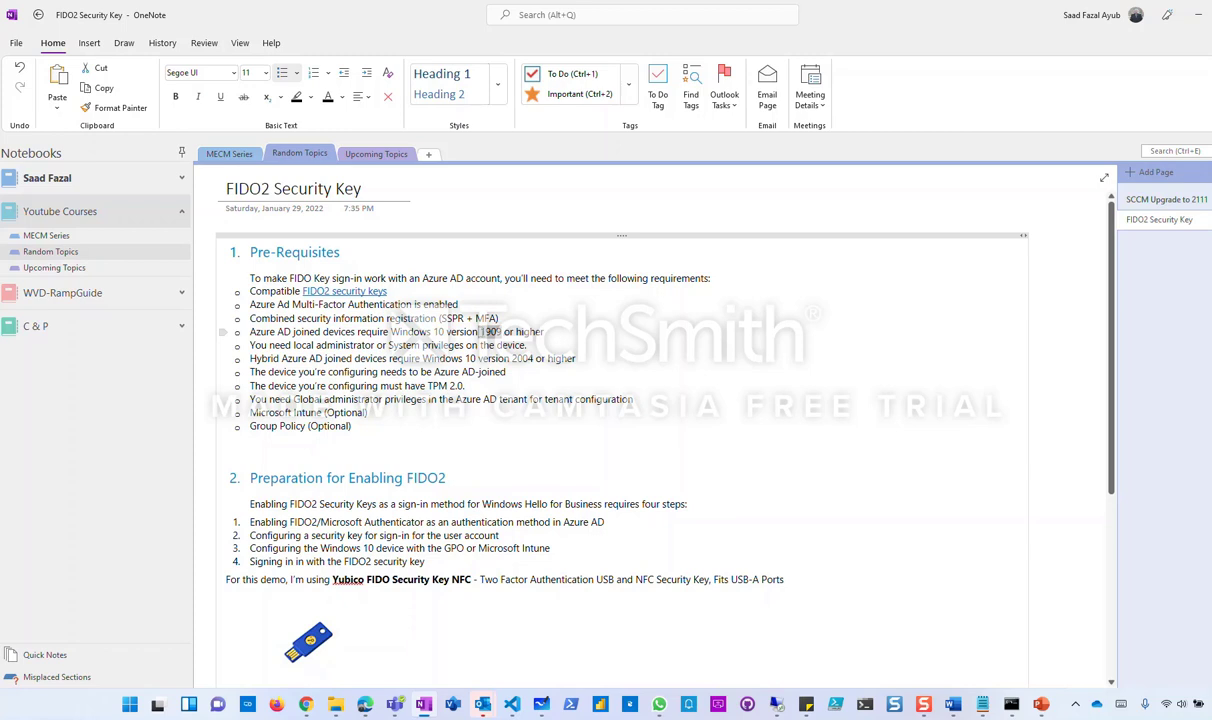
pyautogui.click(555, 346)
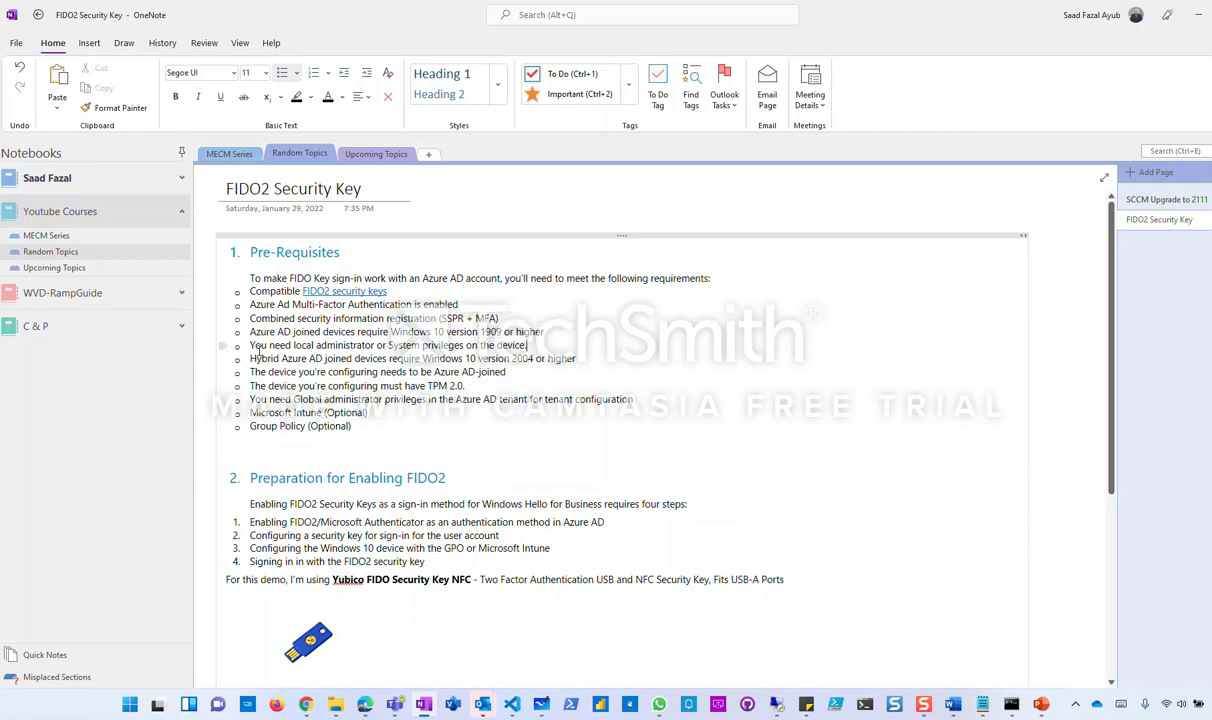
pyautogui.moveTo(249, 346); pyautogui.dragTo(276, 345)
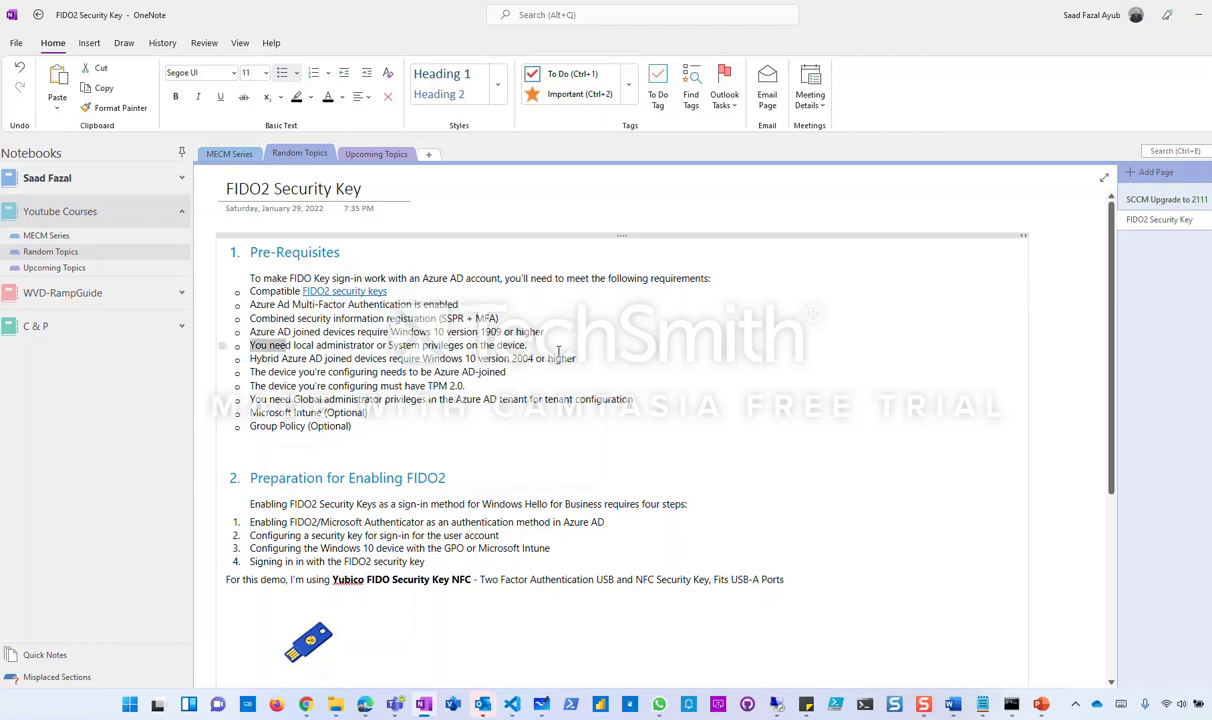
pyautogui.moveTo(527, 345); pyautogui.dragTo(239, 346)
pyautogui.press('BackSpace')
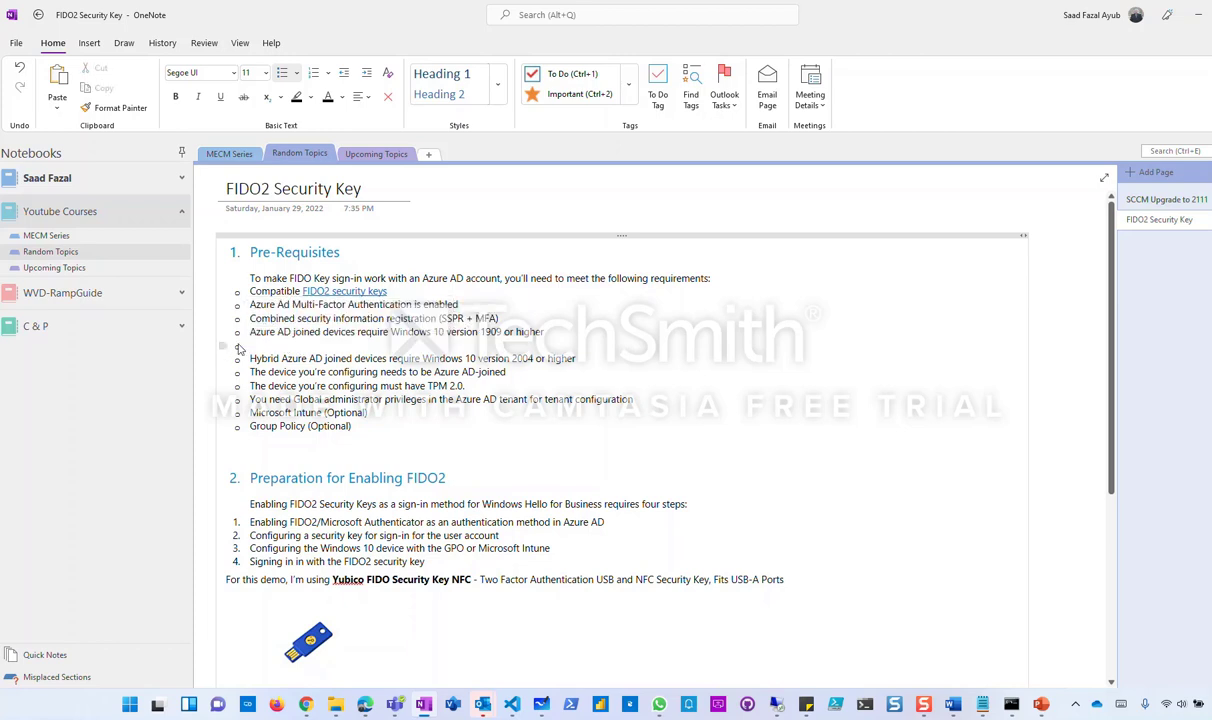
pyautogui.press('BackSpace')
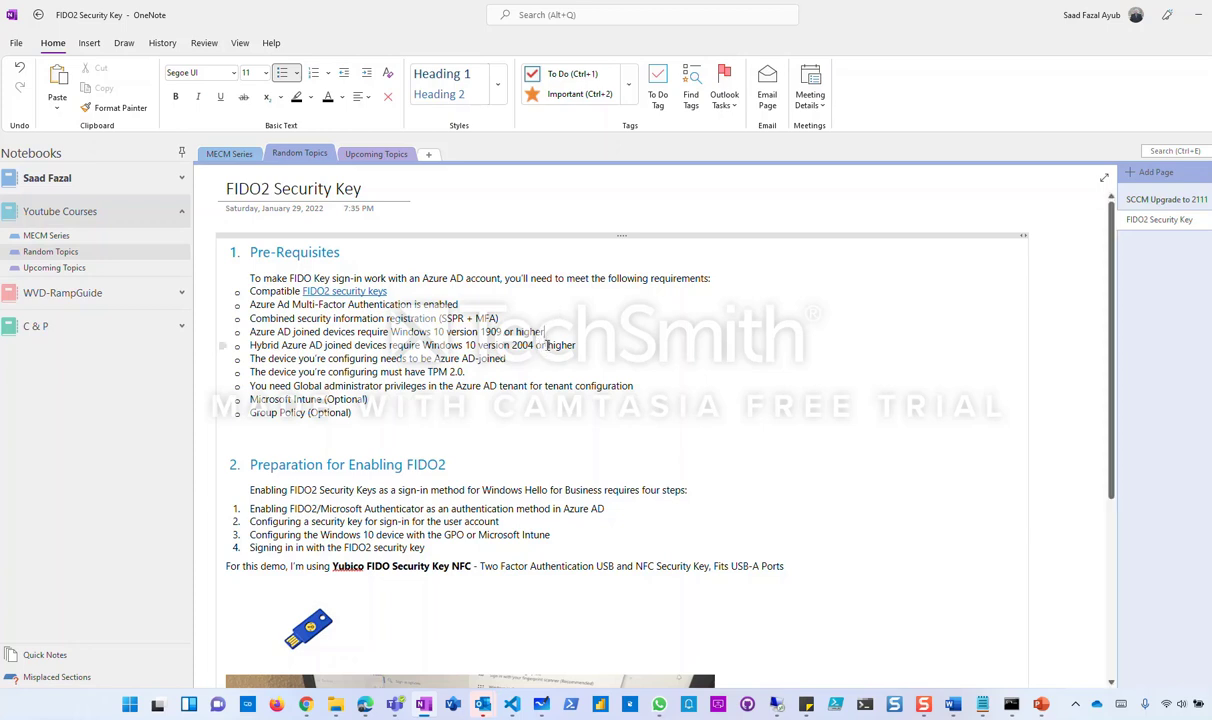
pyautogui.moveTo(534, 345); pyautogui.dragTo(477, 345)
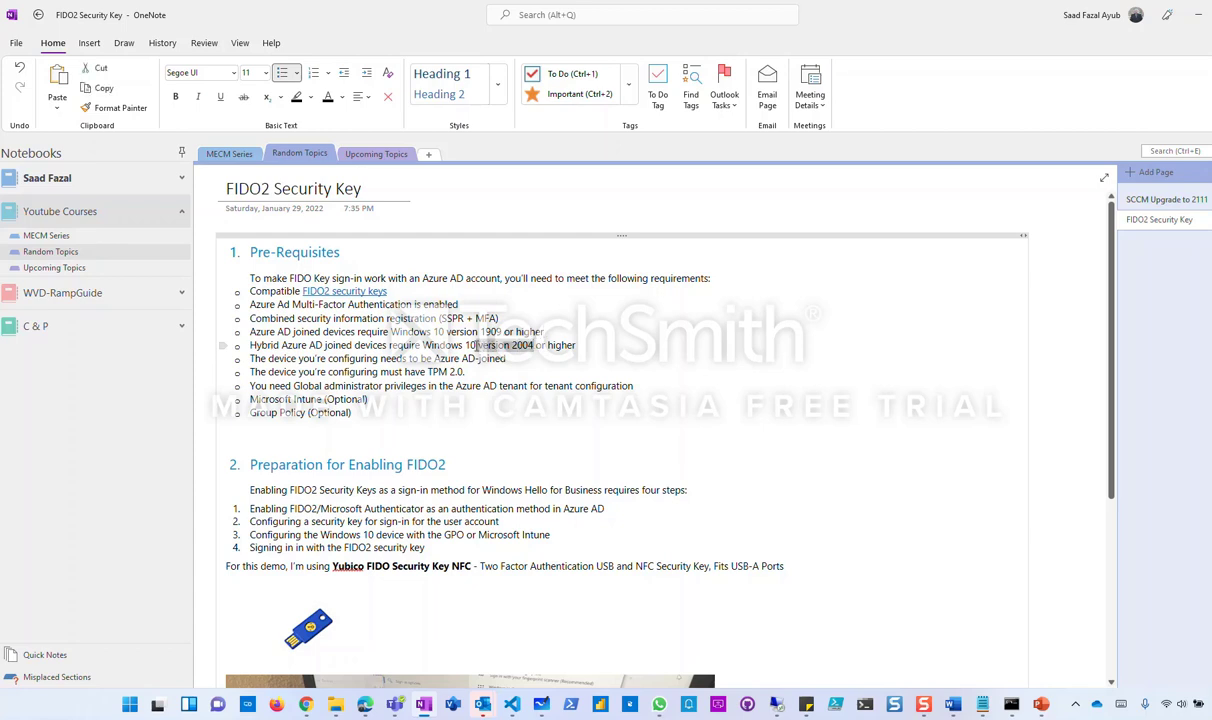
pyautogui.click(518, 369)
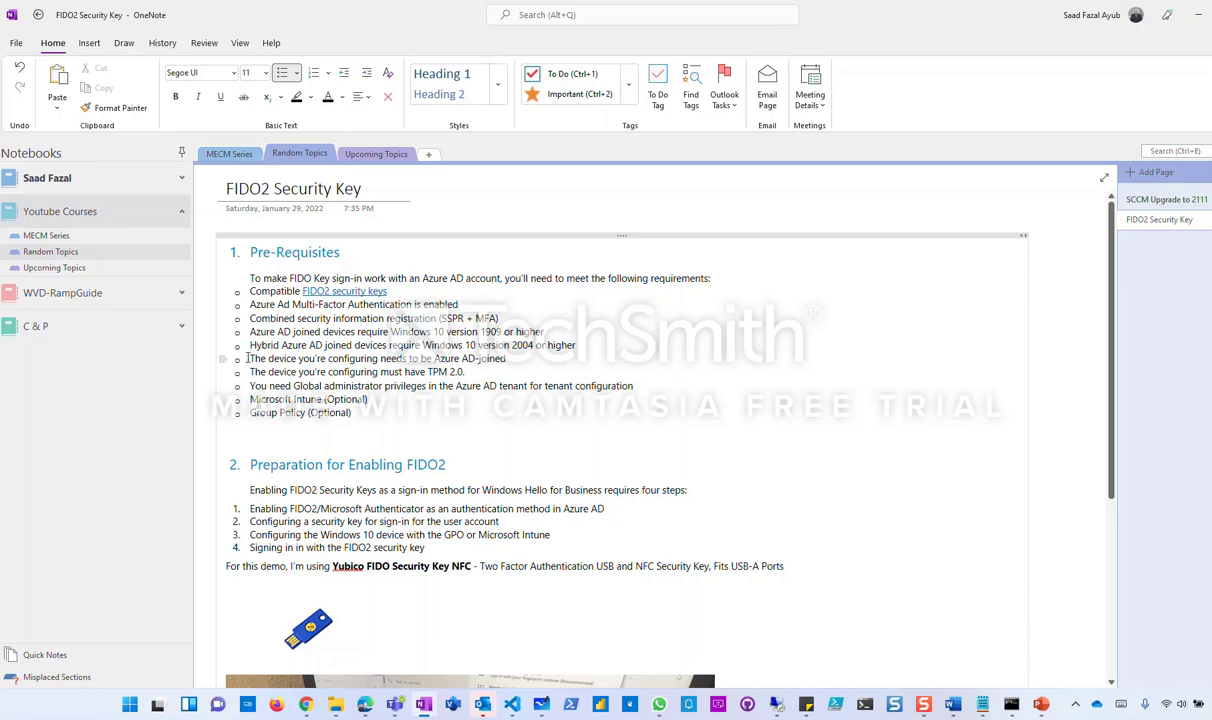
pyautogui.moveTo(250, 358); pyautogui.dragTo(511, 360)
pyautogui.click(518, 358)
pyautogui.moveTo(255, 371); pyautogui.dragTo(465, 371)
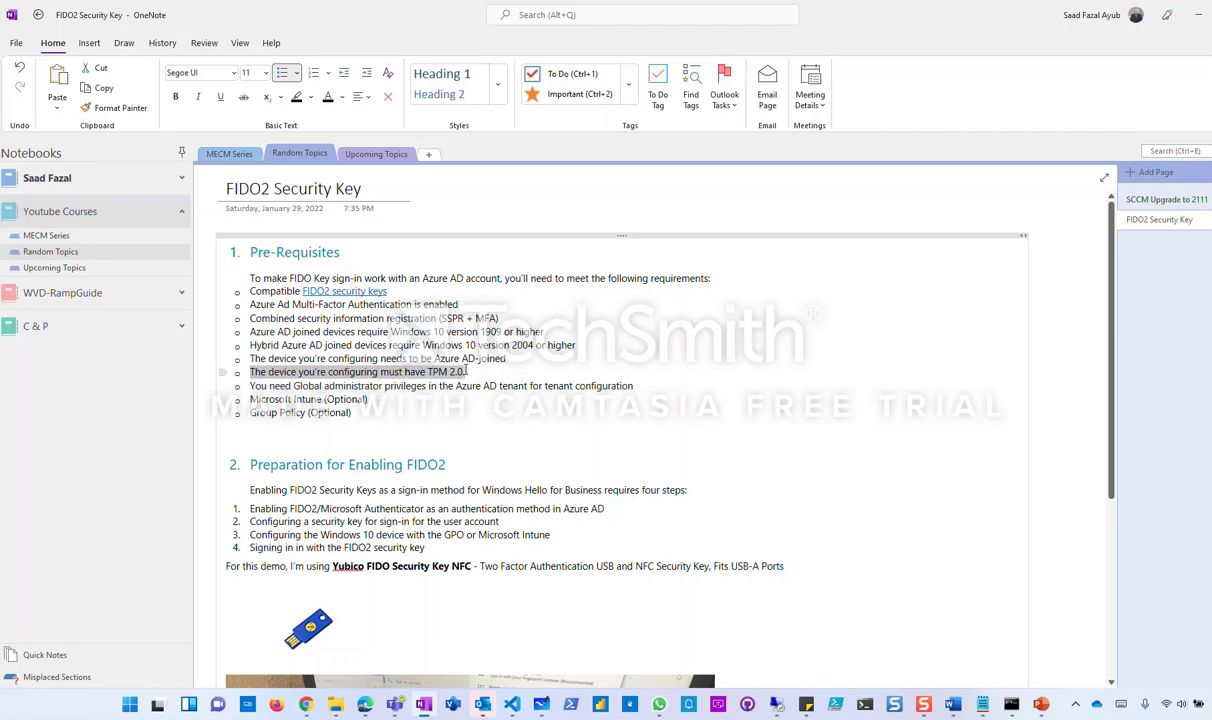
pyautogui.click(469, 372)
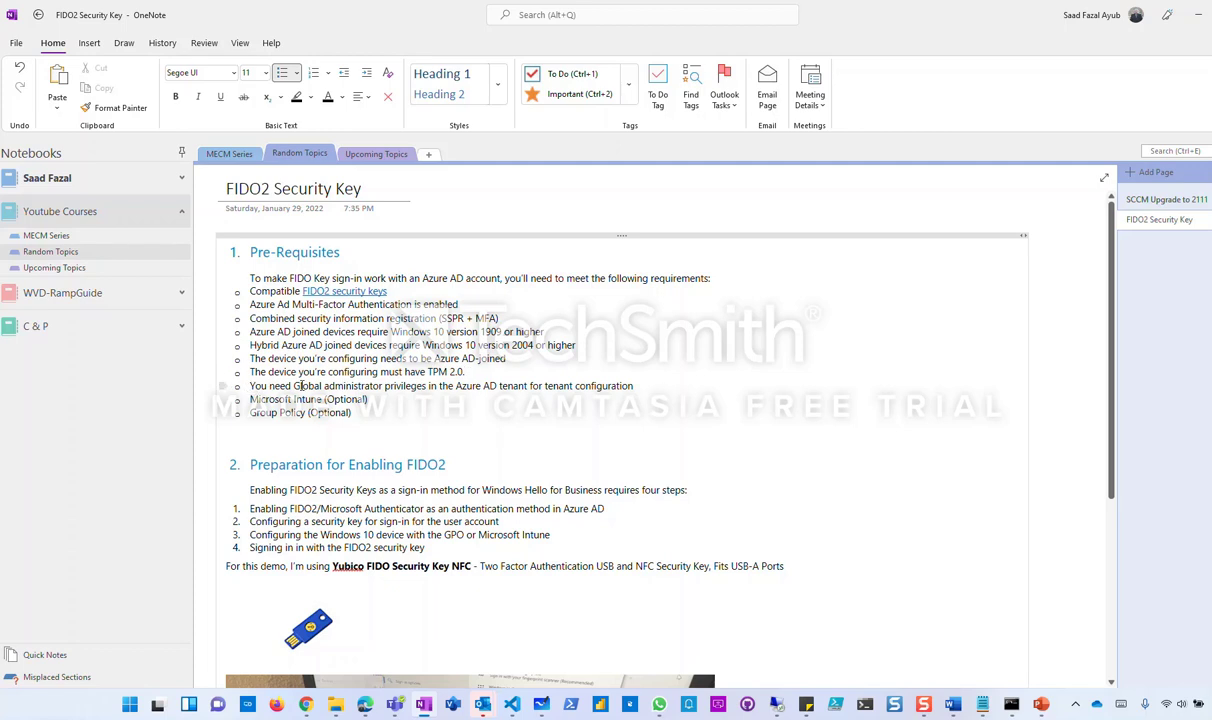
pyautogui.moveTo(251, 390); pyautogui.dragTo(617, 394)
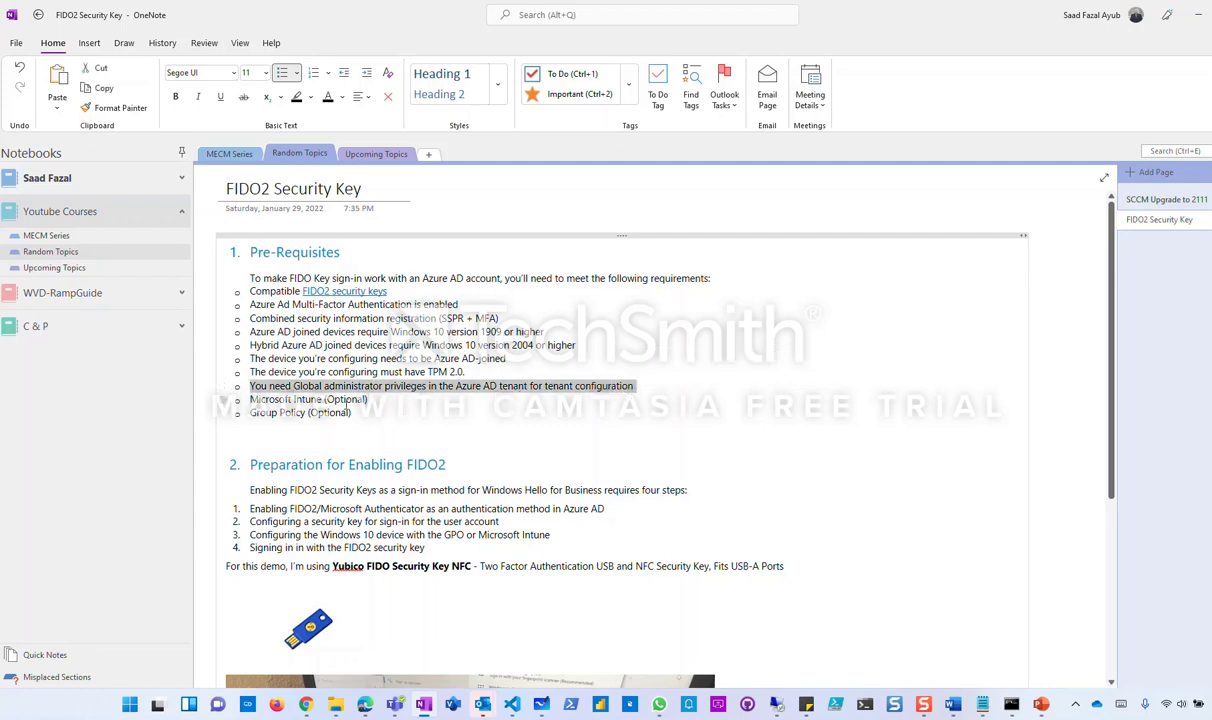
pyautogui.click(345, 390)
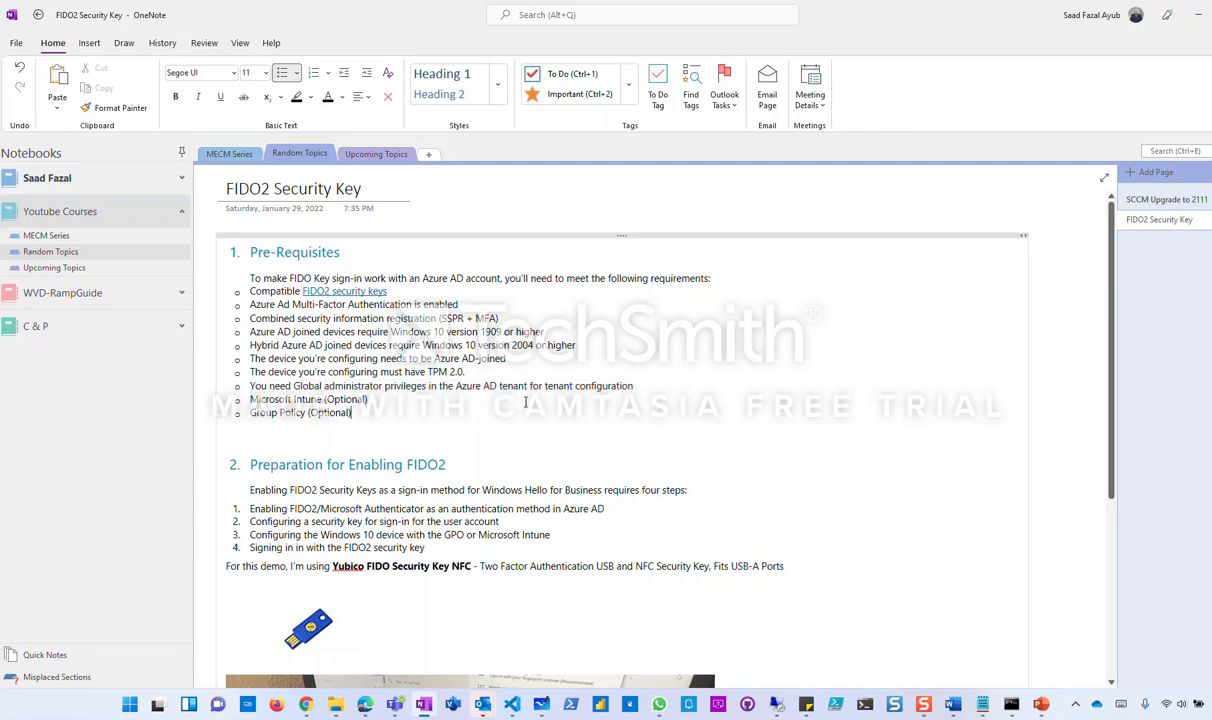
pyautogui.moveTo(617, 386); pyautogui.dragTo(245, 291)
pyautogui.moveTo(313, 413); pyautogui.dragTo(251, 400)
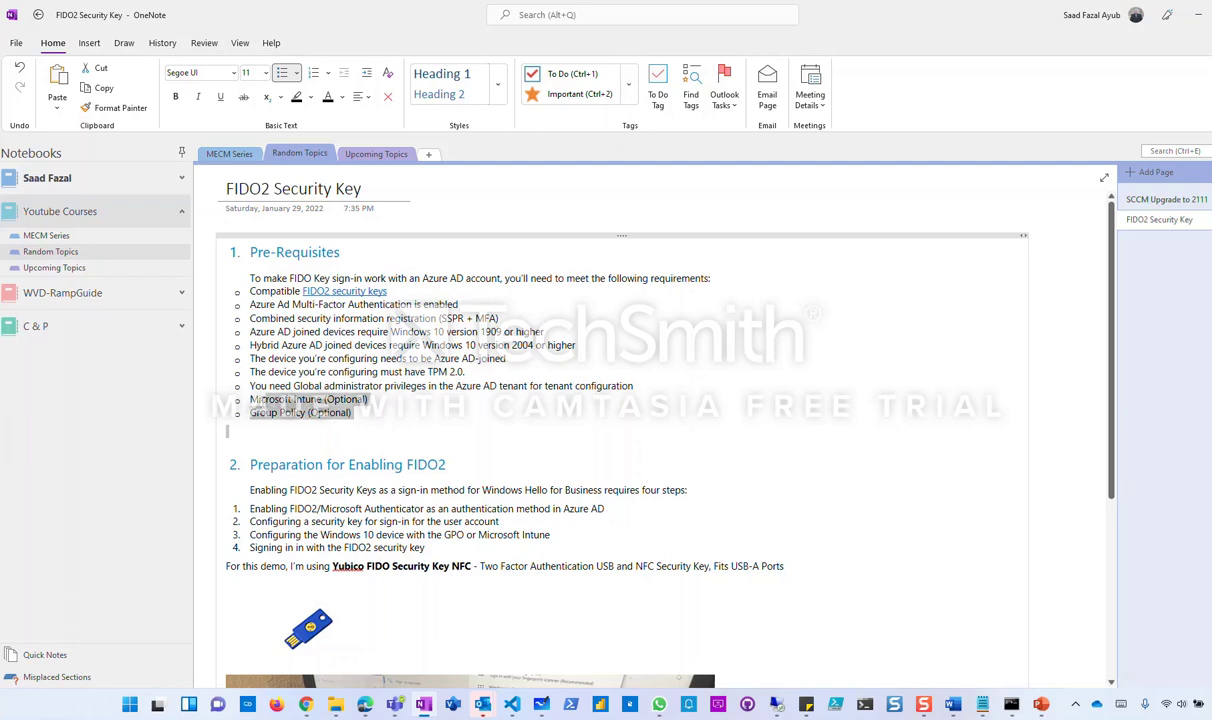
pyautogui.click(364, 414)
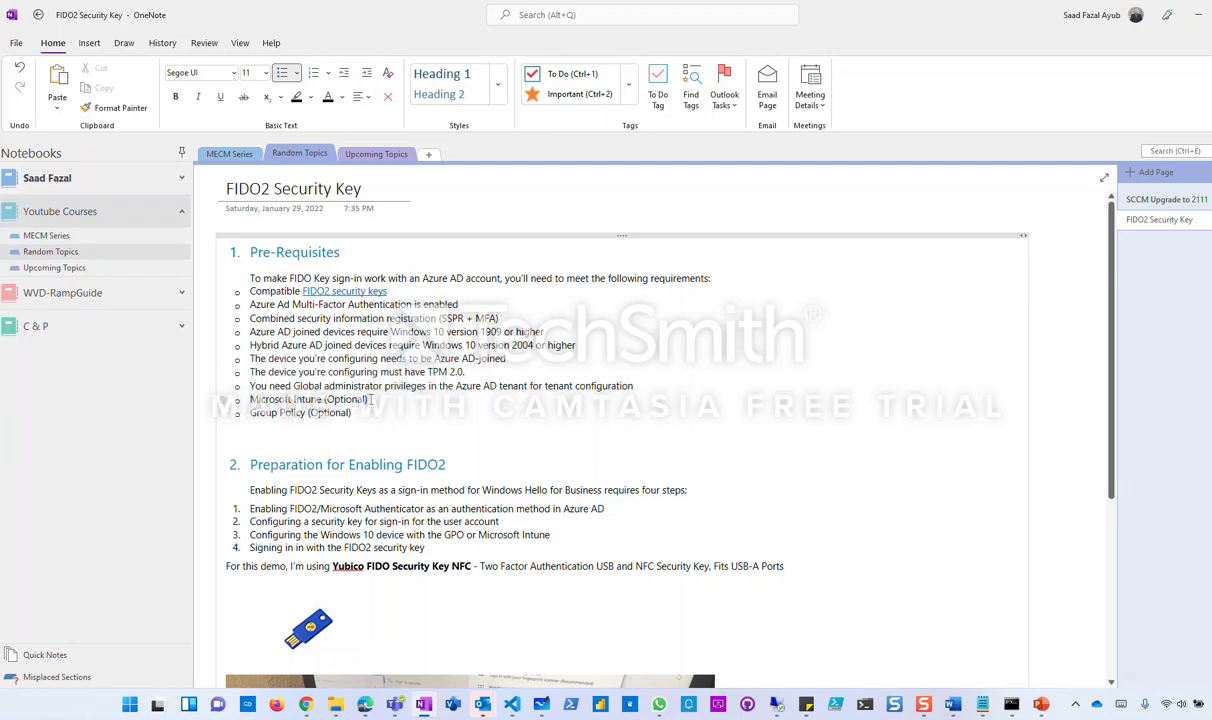
pyautogui.moveTo(368, 400); pyautogui.dragTo(250, 400)
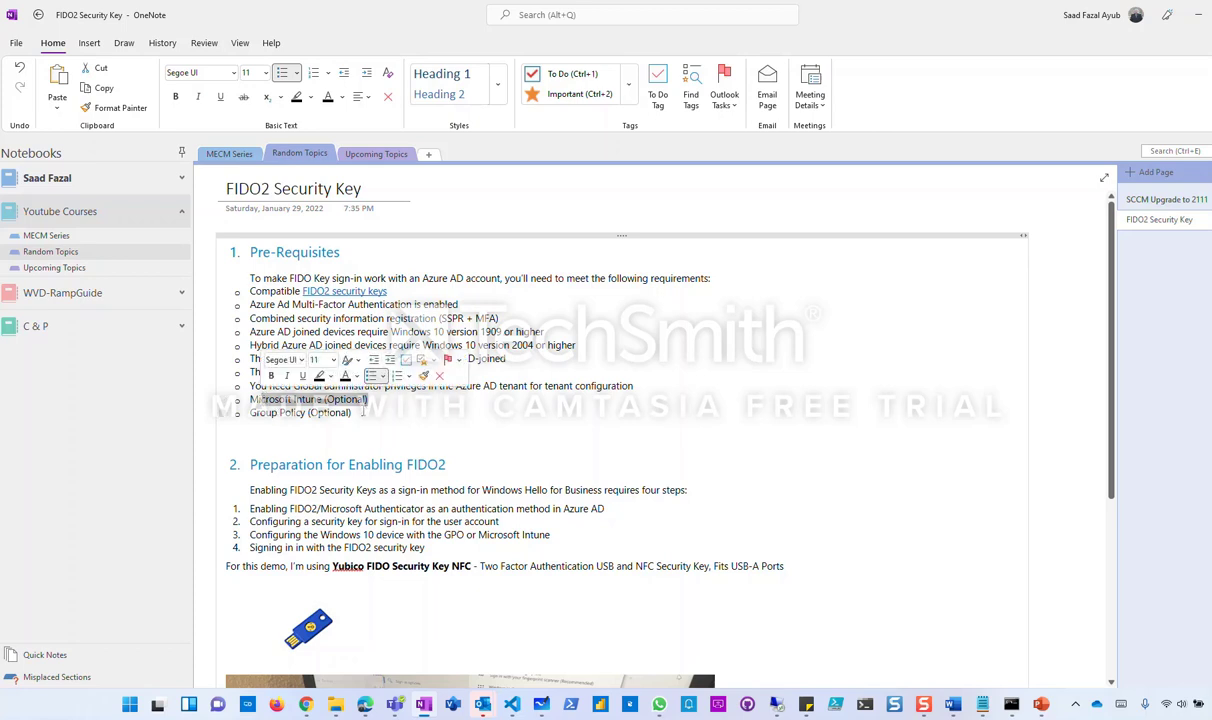
pyautogui.moveTo(362, 413); pyautogui.dragTo(258, 418)
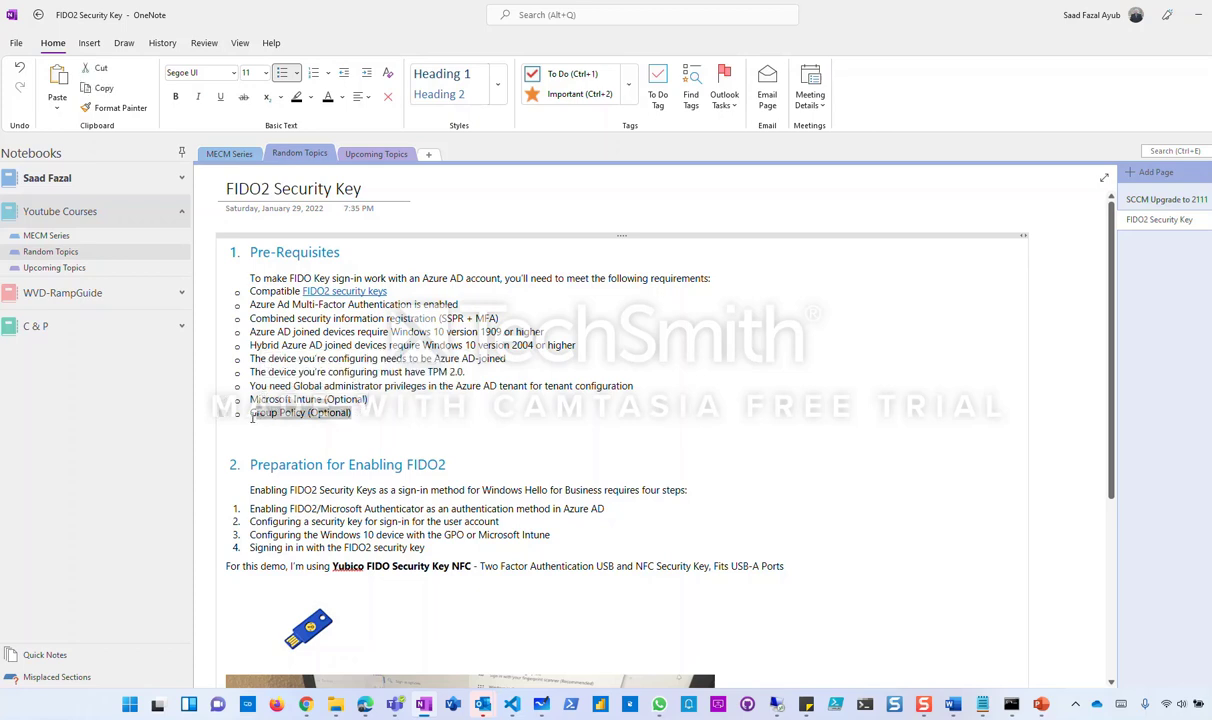
pyautogui.click(379, 432)
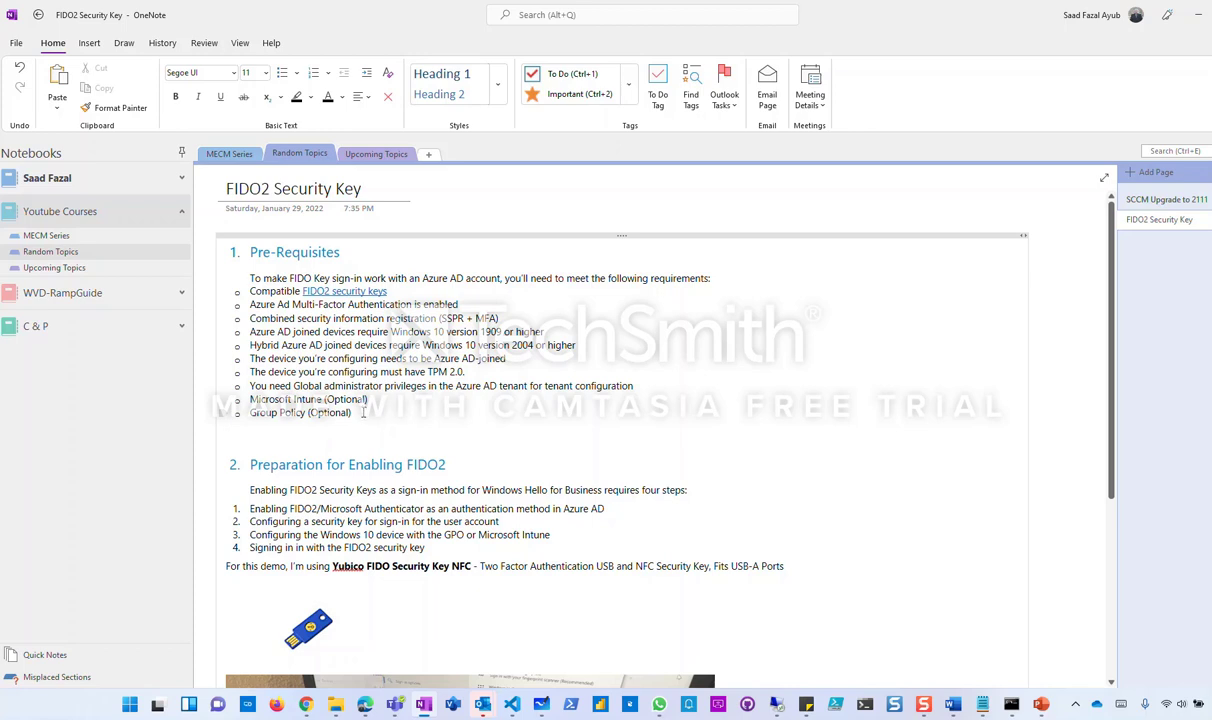
pyautogui.moveTo(363, 413); pyautogui.dragTo(244, 379)
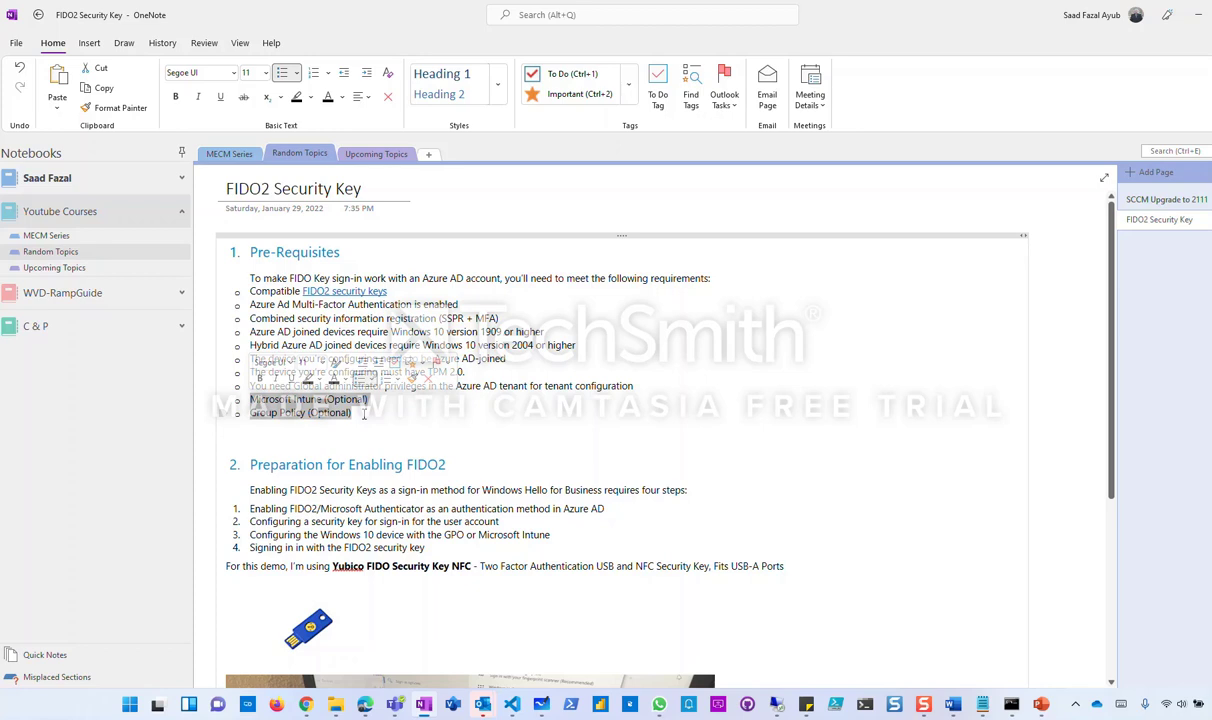
pyautogui.click(356, 419)
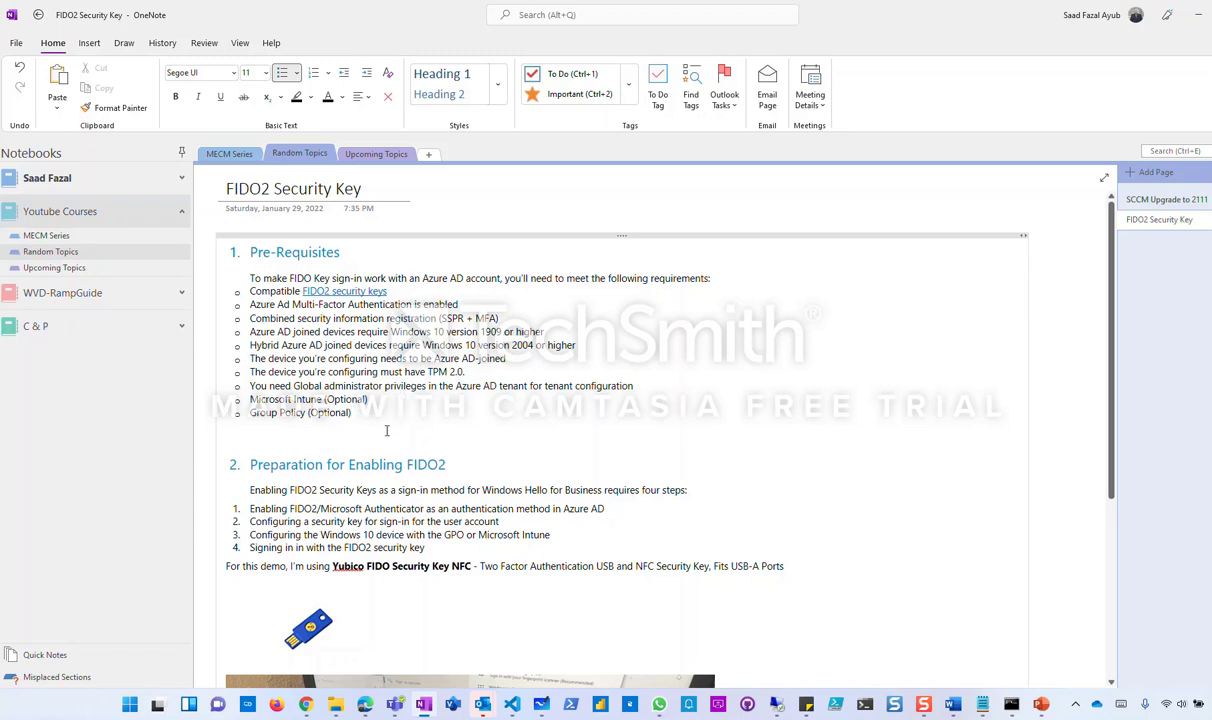
pyautogui.moveTo(384, 427); pyautogui.dragTo(240, 299)
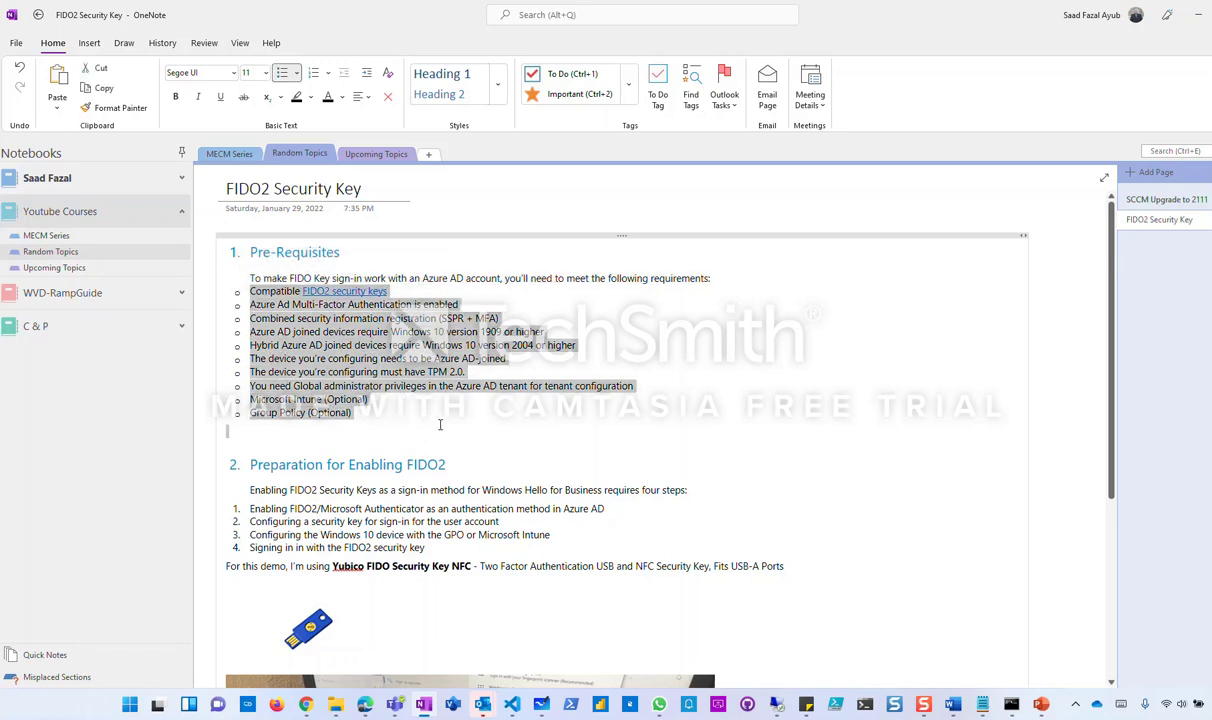
pyautogui.click(439, 446)
pyautogui.moveTo(375, 413); pyautogui.dragTo(241, 287)
pyautogui.click(393, 430)
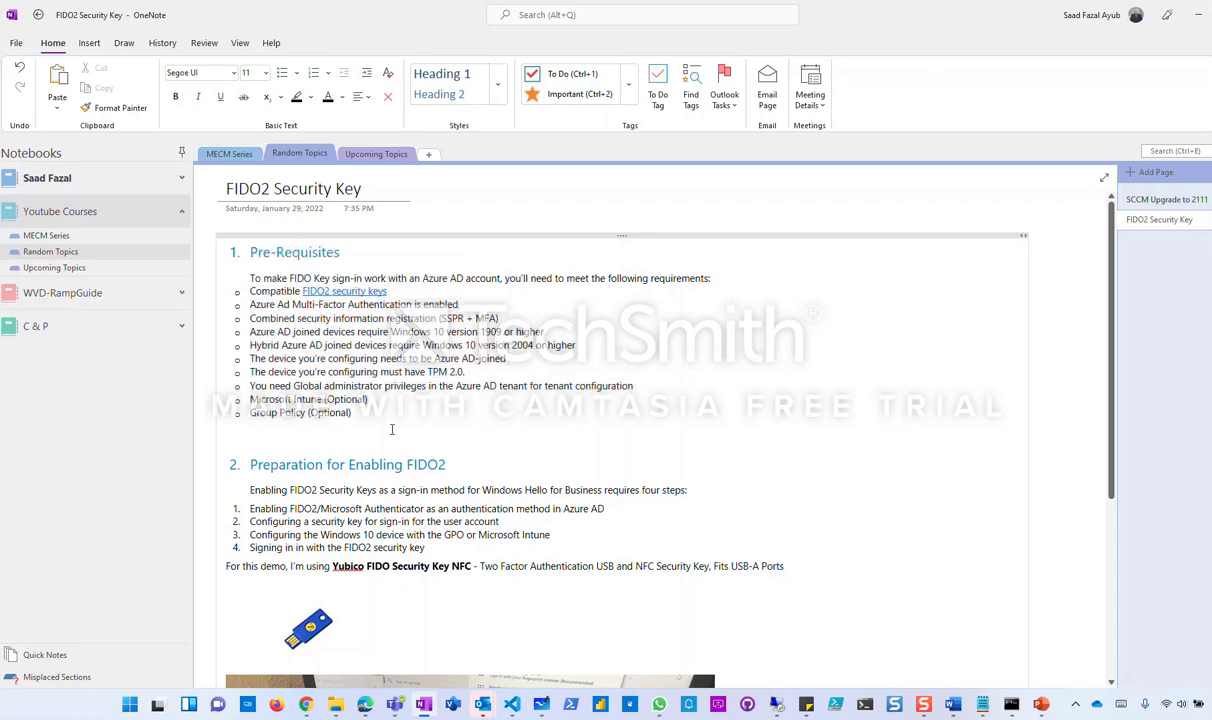
pyautogui.scroll(-2, 452, 460)
pyautogui.scroll(-2, 550, 445)
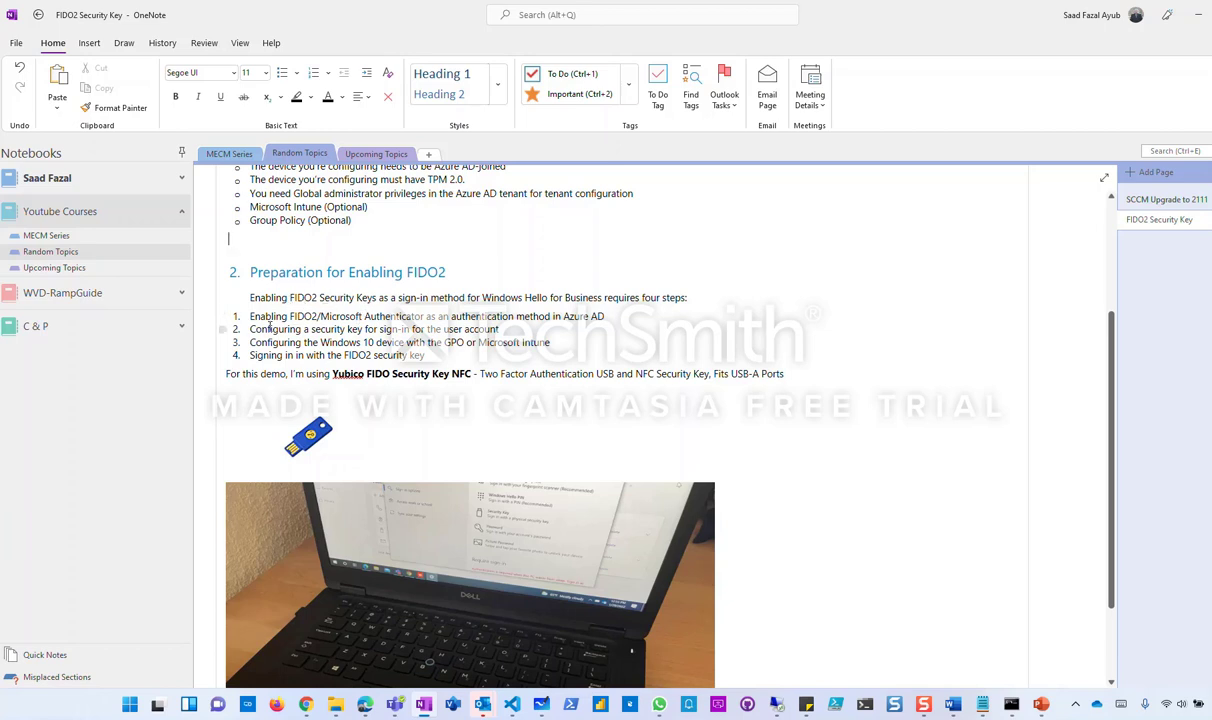
# Append '(Registration)' to step 2 and '(To get the WHFB policies)' to step 3.
pyautogui.moveTo(250, 316); pyautogui.dragTo(318, 318)
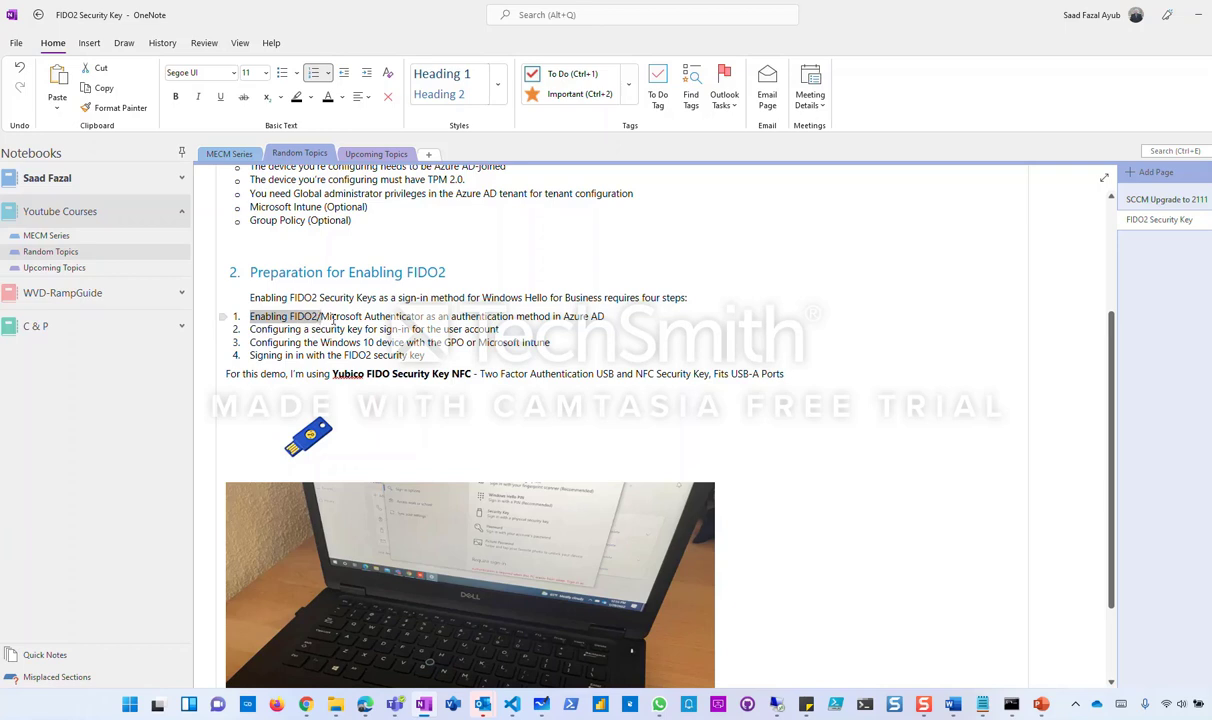
pyautogui.moveTo(333, 318); pyautogui.dragTo(580, 300)
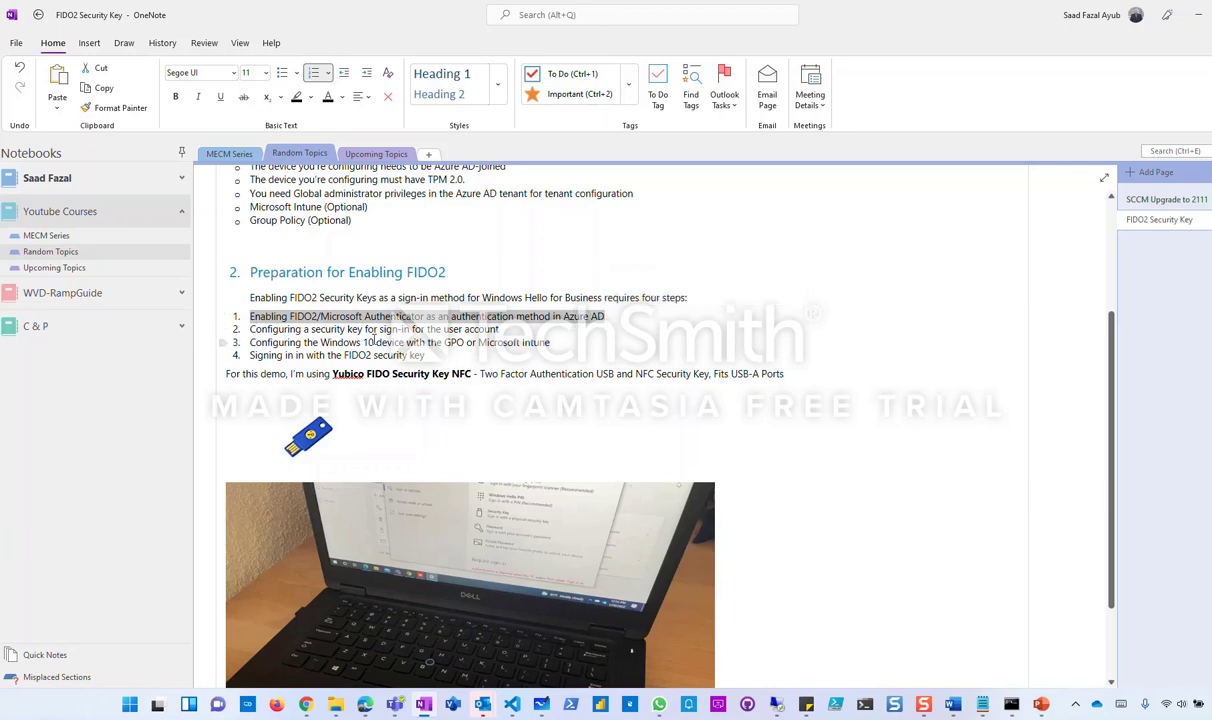
pyautogui.click(507, 331)
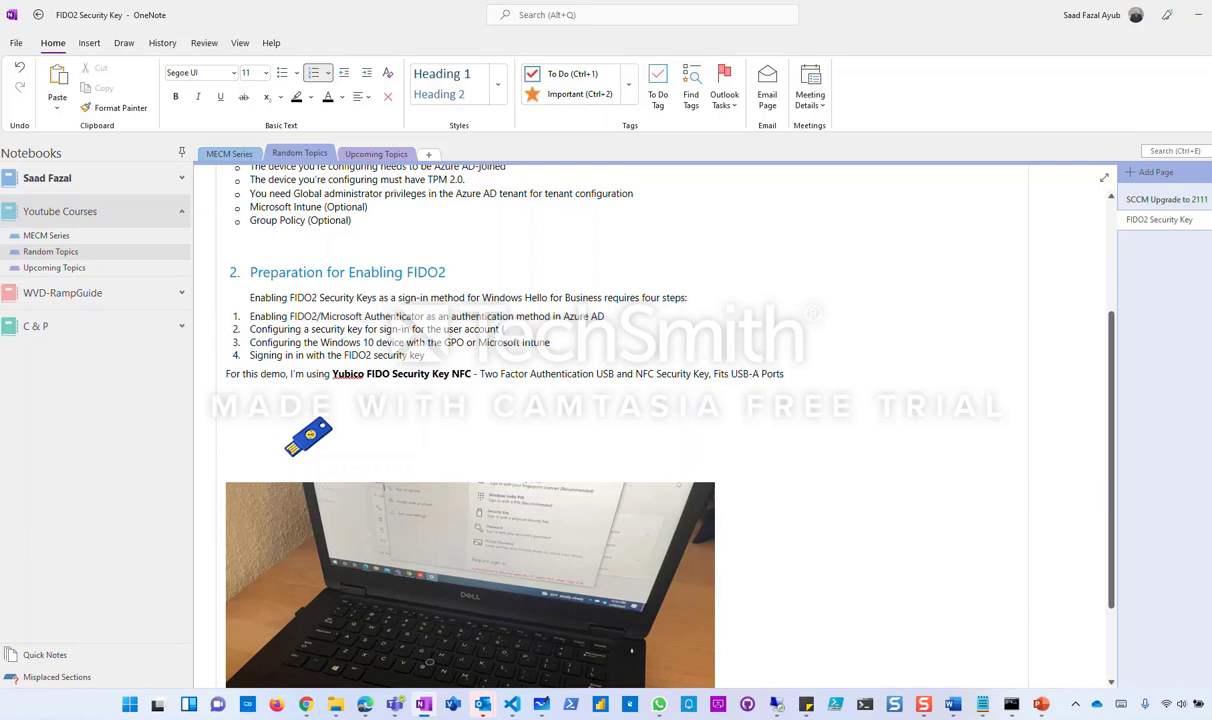
pyautogui.write('(Registration')
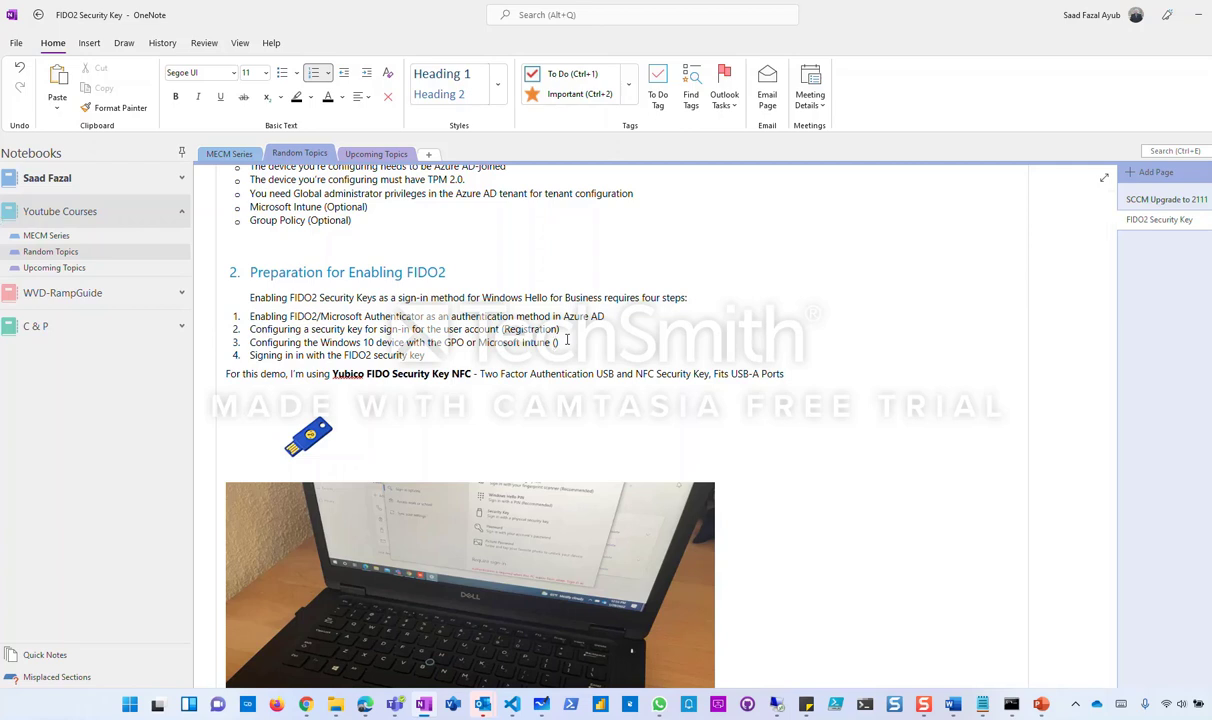
pyautogui.write('To get the WHFB policies')
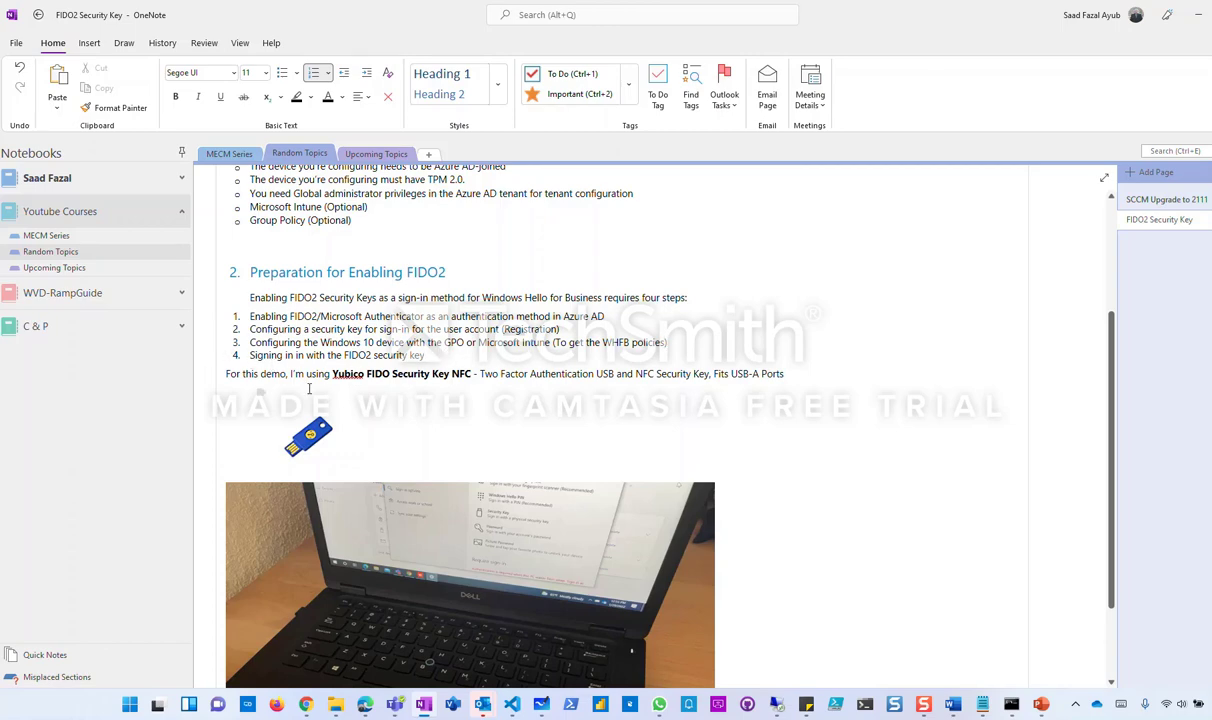
pyautogui.scroll(-2, 480, 388)
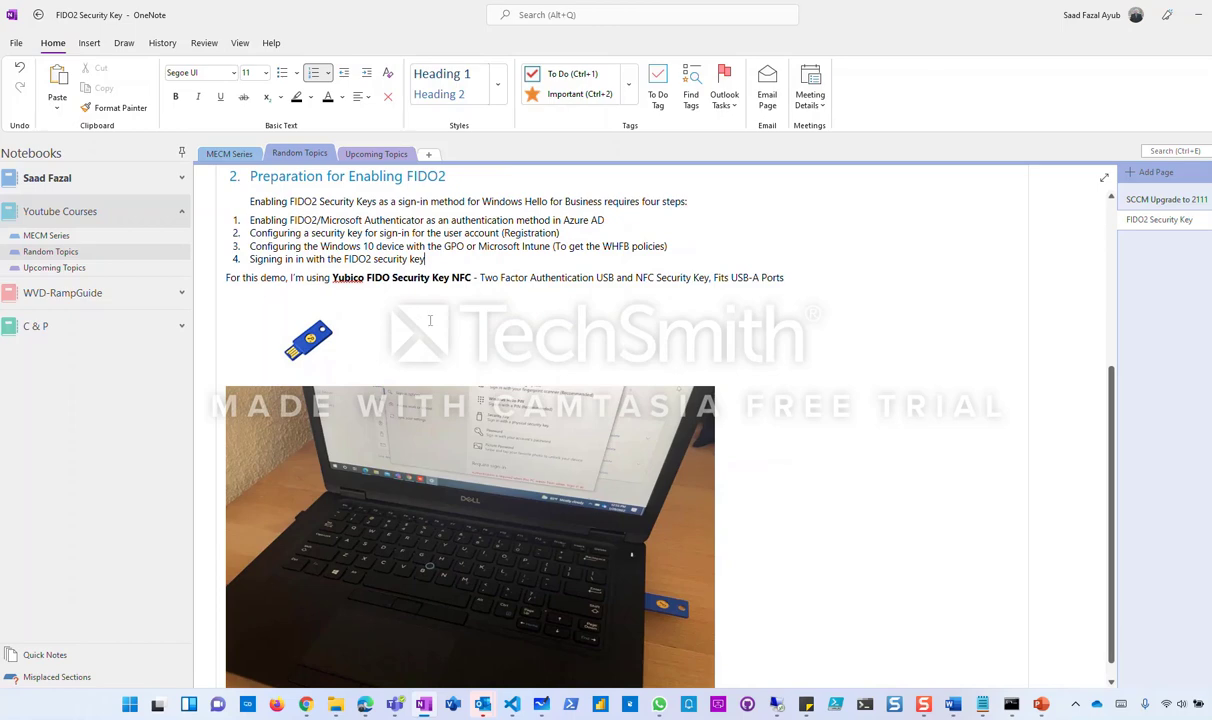
# Add two blank lines below the laptop photo.
pyautogui.scroll(-1, 449, 557)
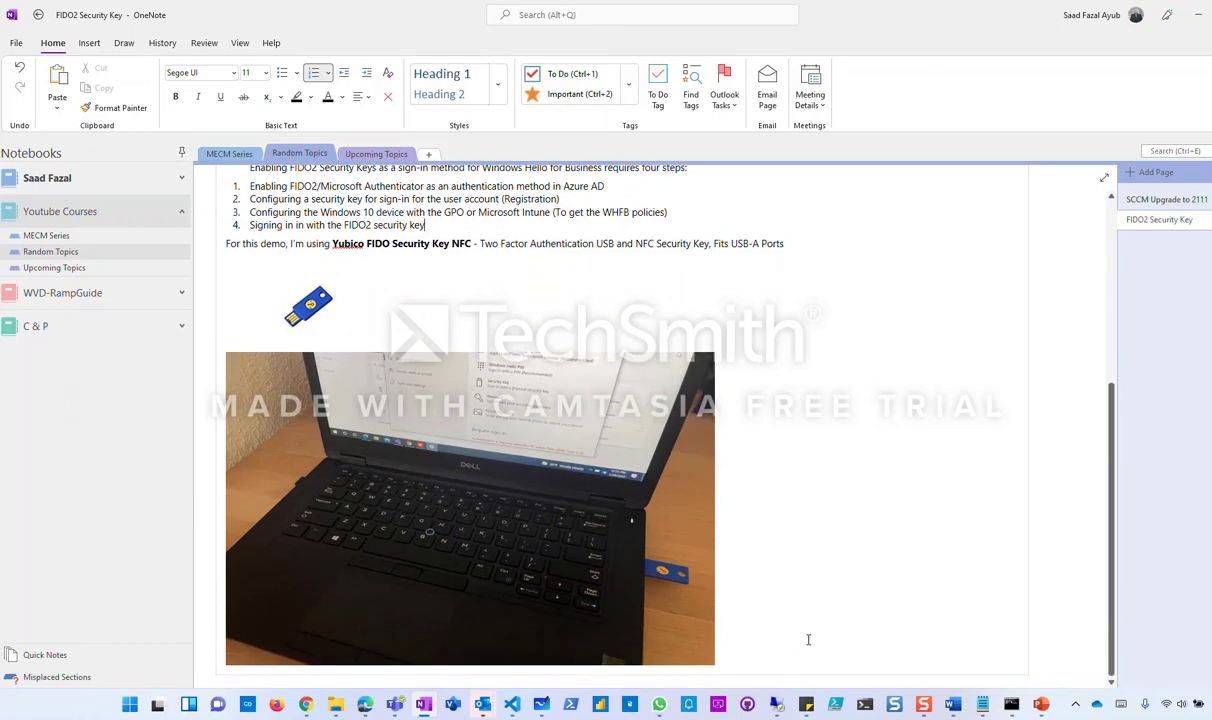
pyautogui.click(731, 665)
pyautogui.press('Return')
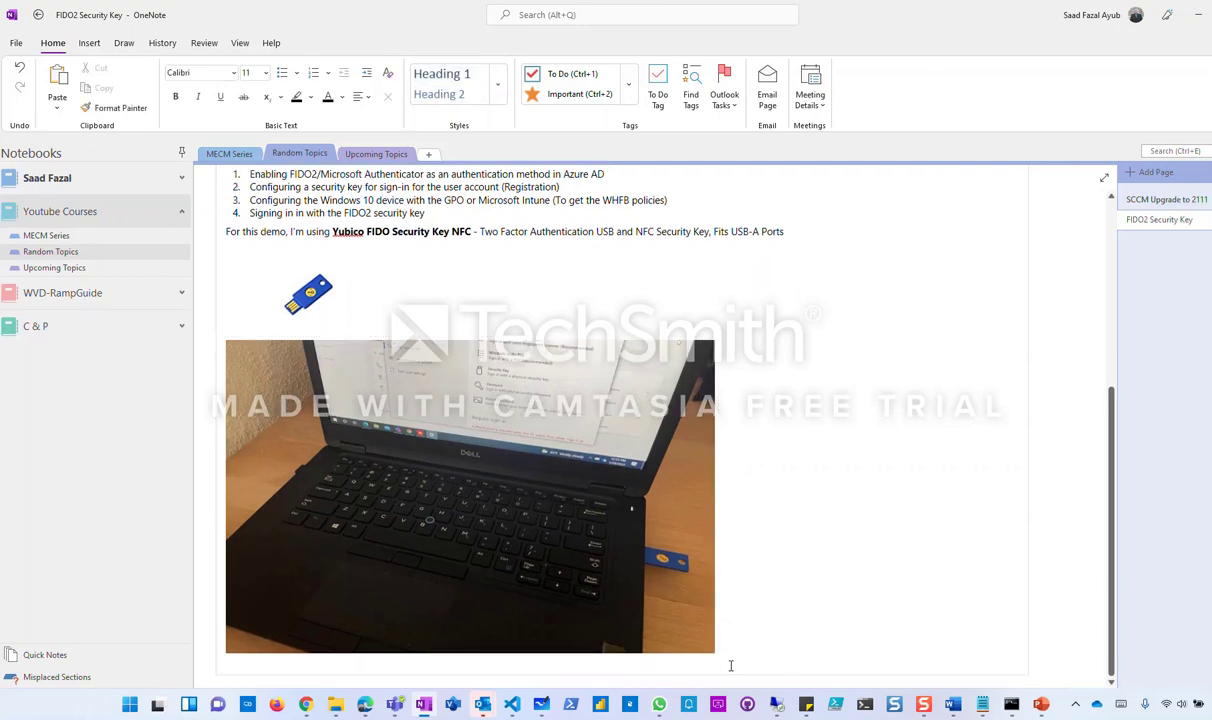
pyautogui.press('Return')
# Scroll back to the top and highlight the Pre-Requisites list for review.
pyautogui.scroll(5, 826, 353)
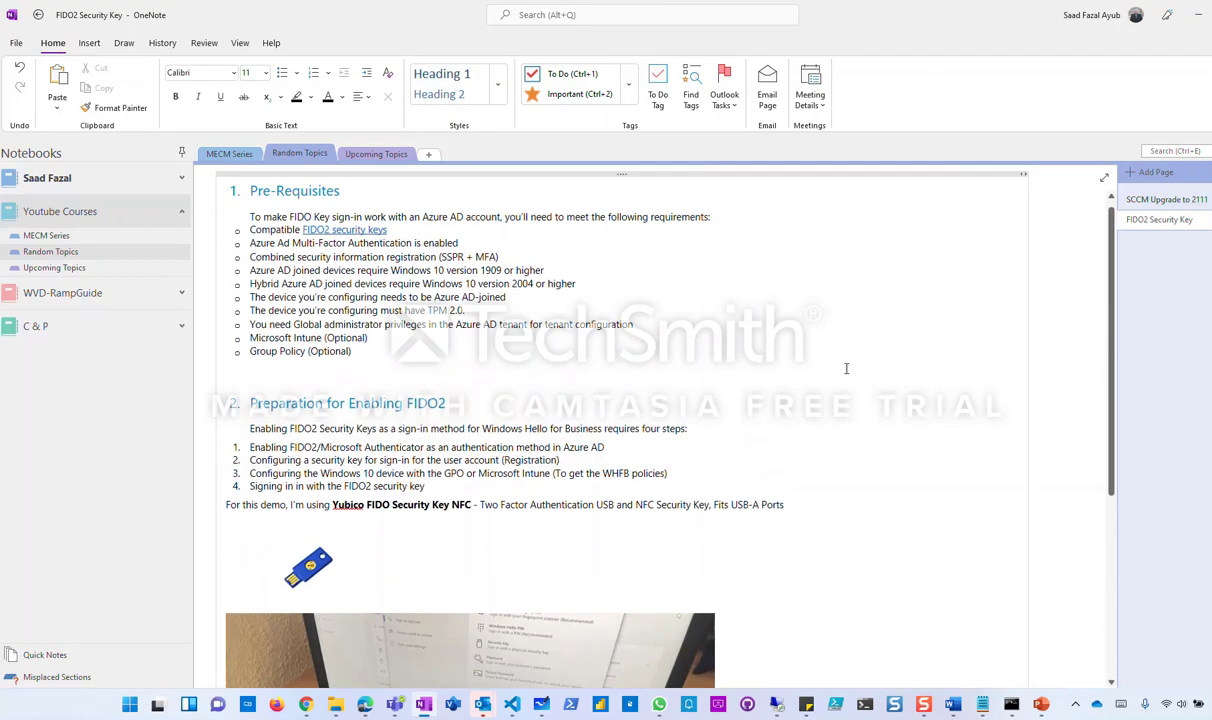
pyautogui.moveTo(387, 422); pyautogui.dragTo(240, 284)
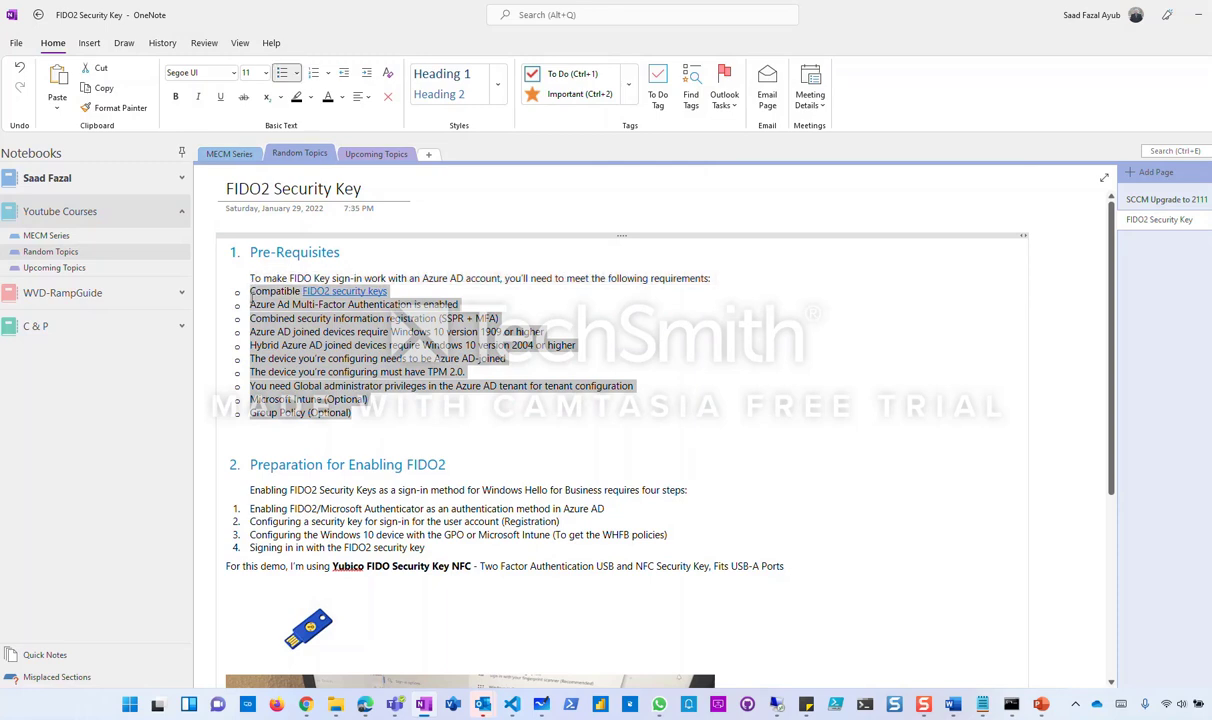
pyautogui.click(368, 421)
pyautogui.moveTo(367, 414); pyautogui.dragTo(300, 255)
pyautogui.click(345, 378)
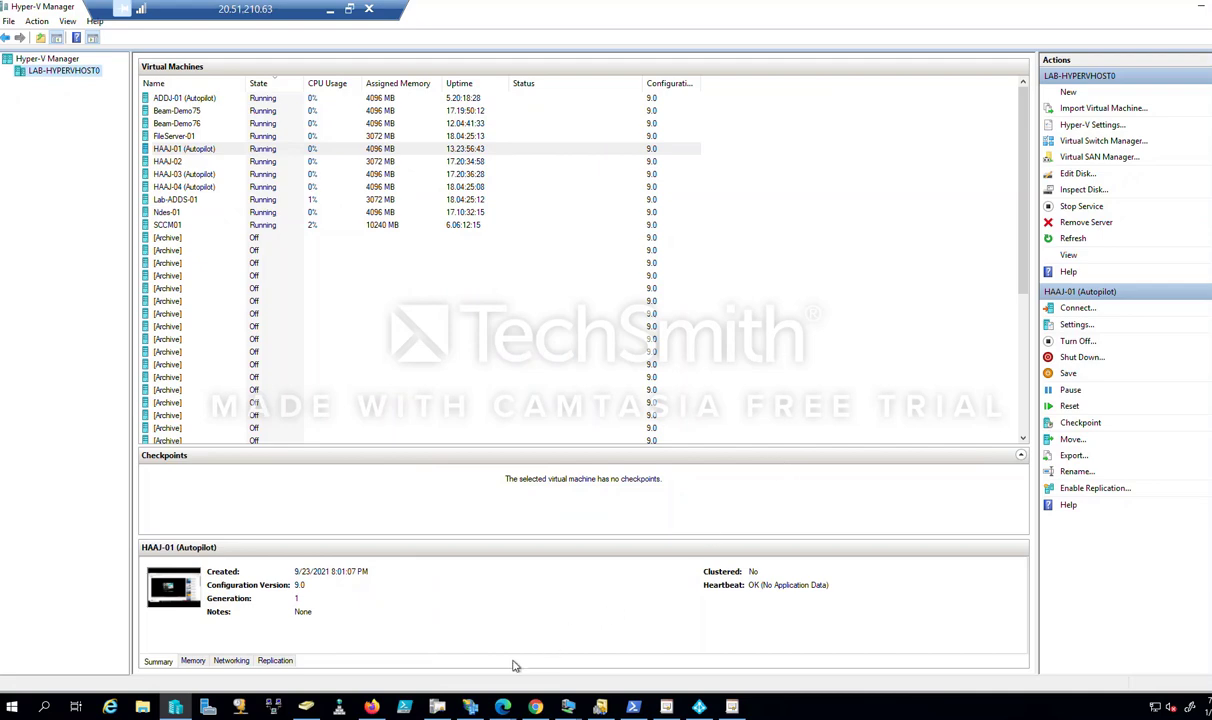
# Discard the unsaved Conditional Access policy, return to the Home dashboard, and bring OneNote forward.
pyautogui.click(535, 706)
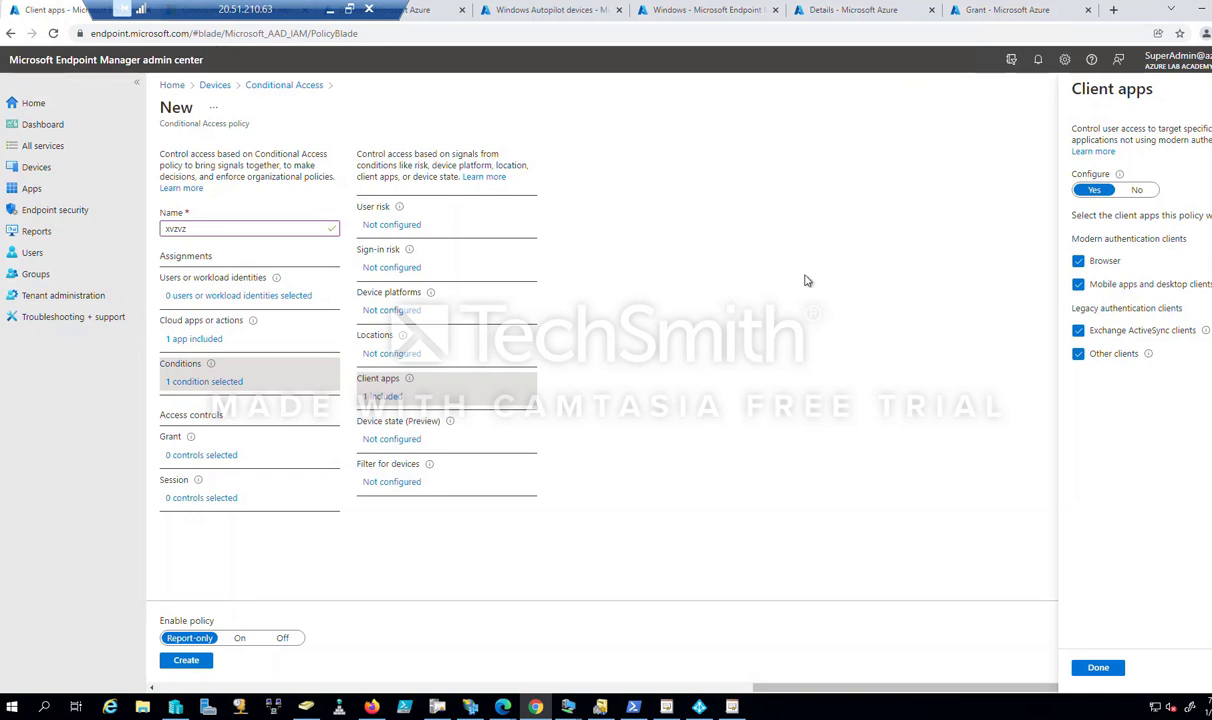
pyautogui.moveTo(248, 110); pyautogui.dragTo(502, 194)
pyautogui.click(626, 177)
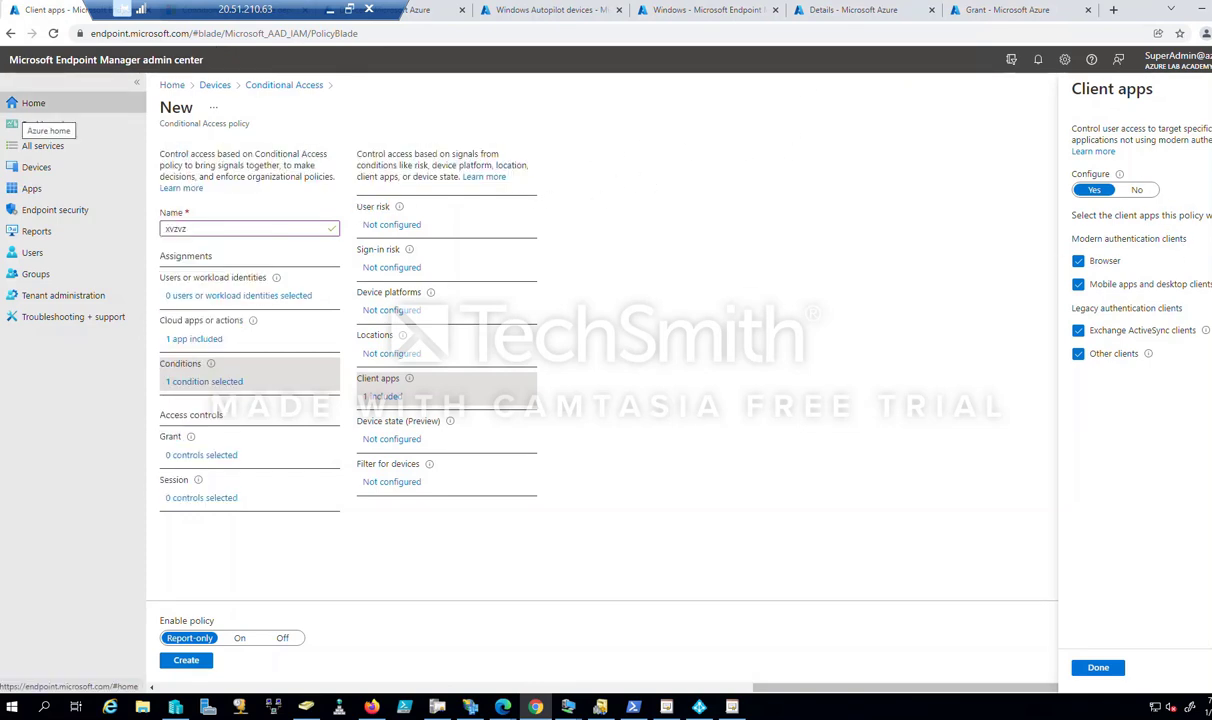
pyautogui.click(172, 87)
pyautogui.click(690, 110)
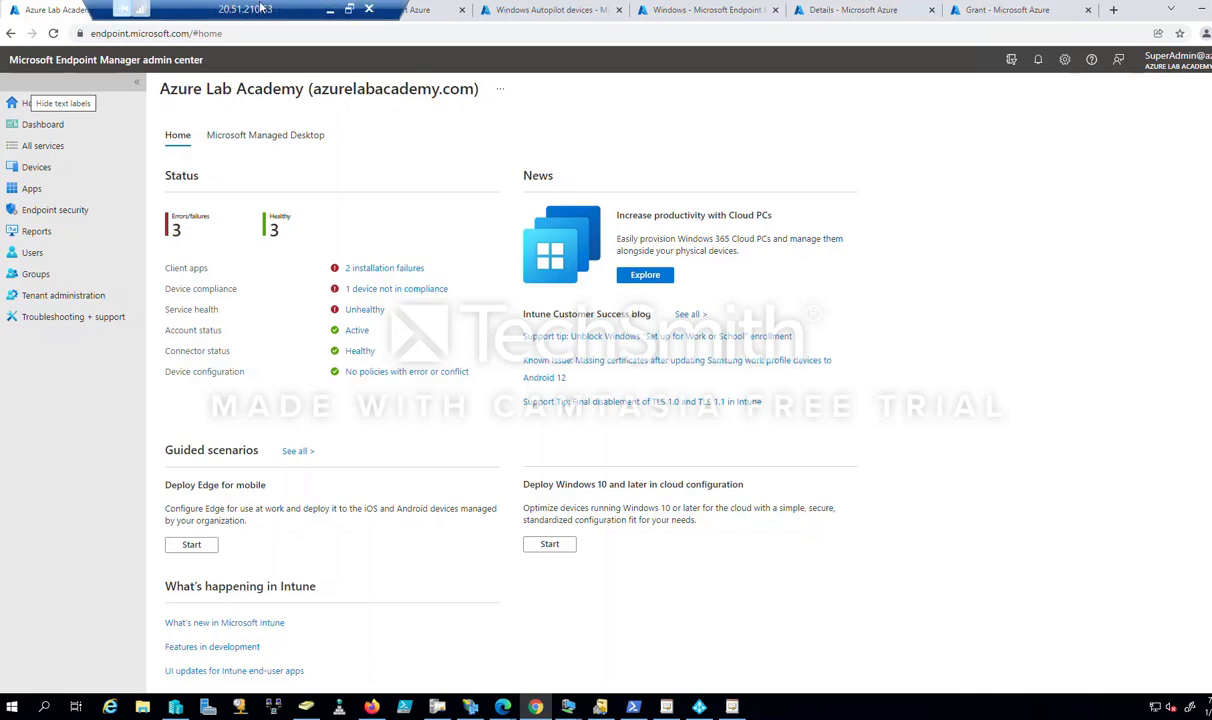
pyautogui.click(349, 9)
pyautogui.moveTo(572, 67); pyautogui.dragTo(773, 44)
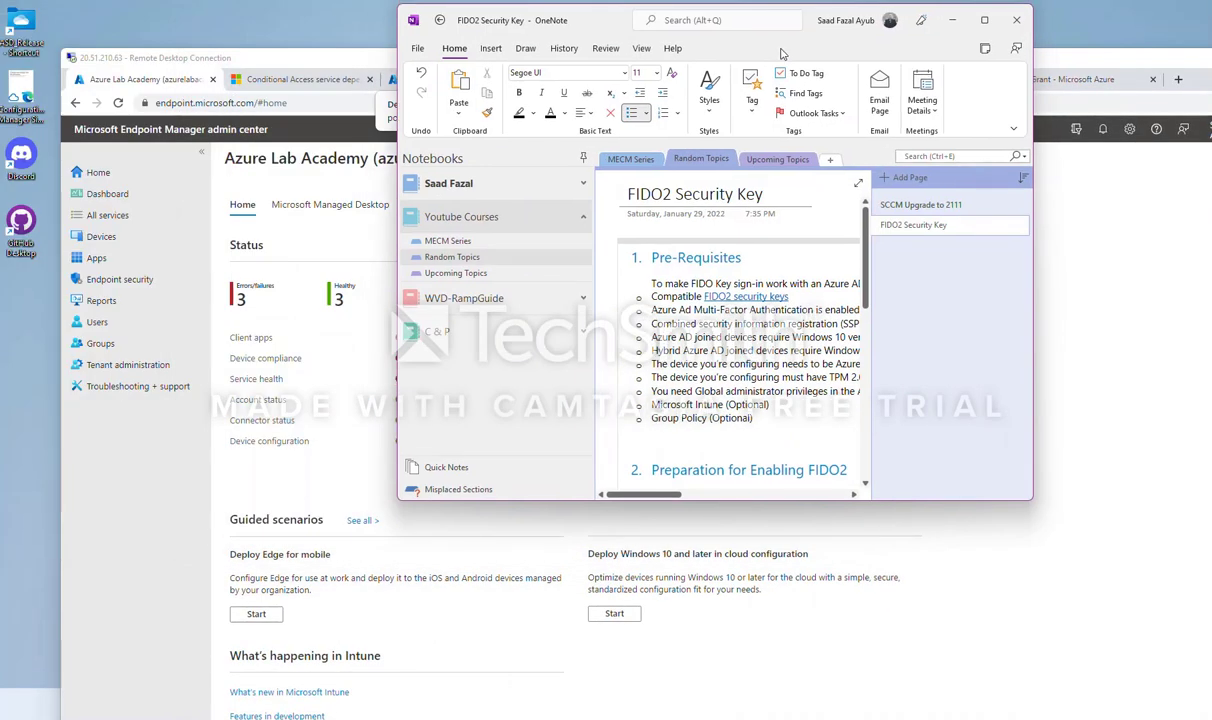
# Maximize OneNote and highlight the Compatible FIDO2 security keys and Azure MFA prerequisites.
pyautogui.doubleClick(773, 44)
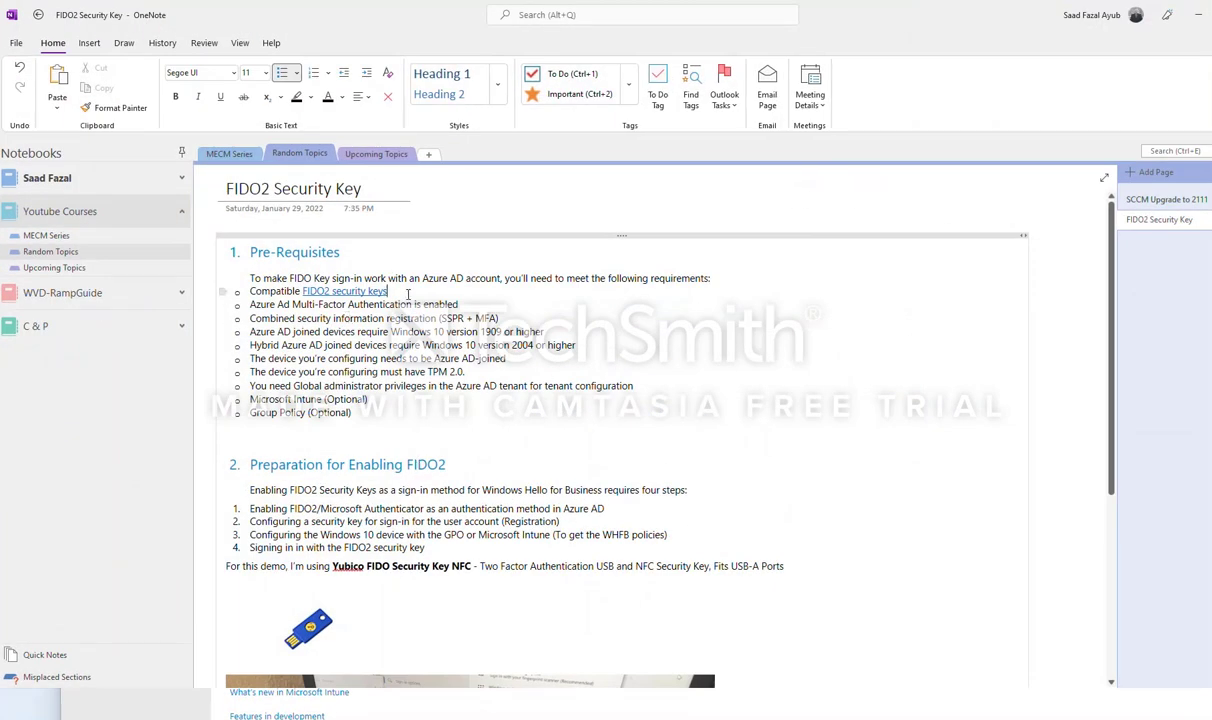
pyautogui.moveTo(388, 290); pyautogui.dragTo(251, 279)
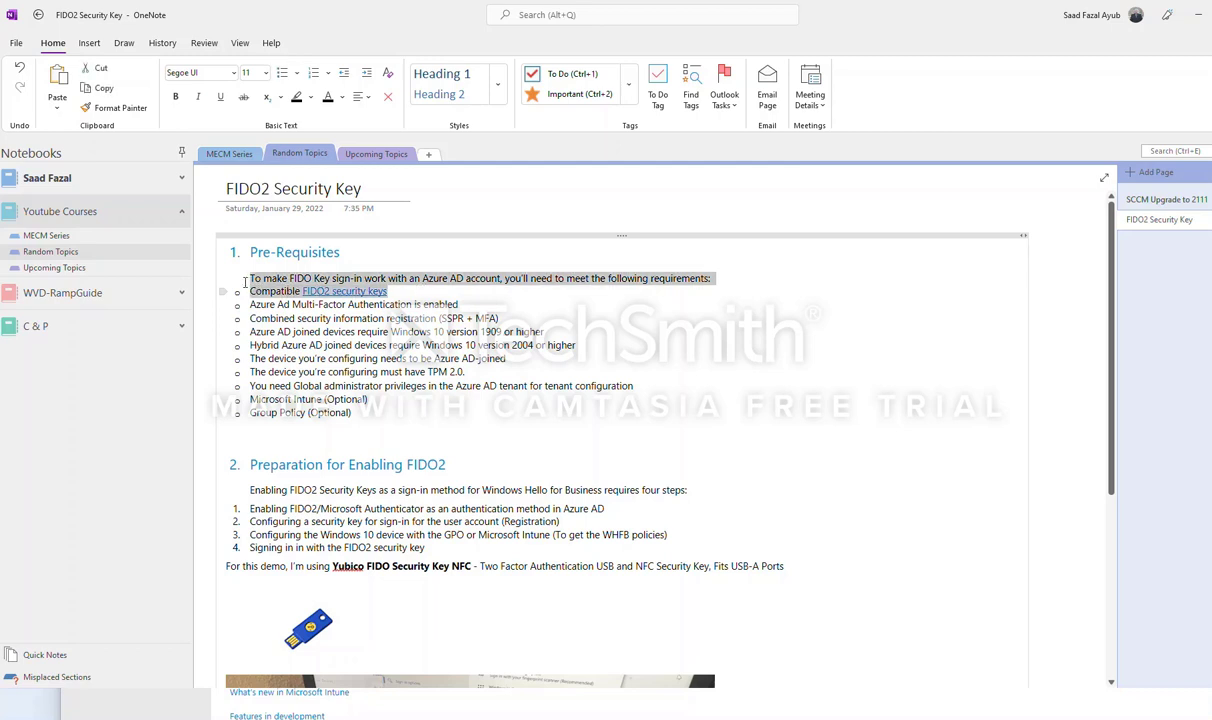
pyautogui.click(424, 290)
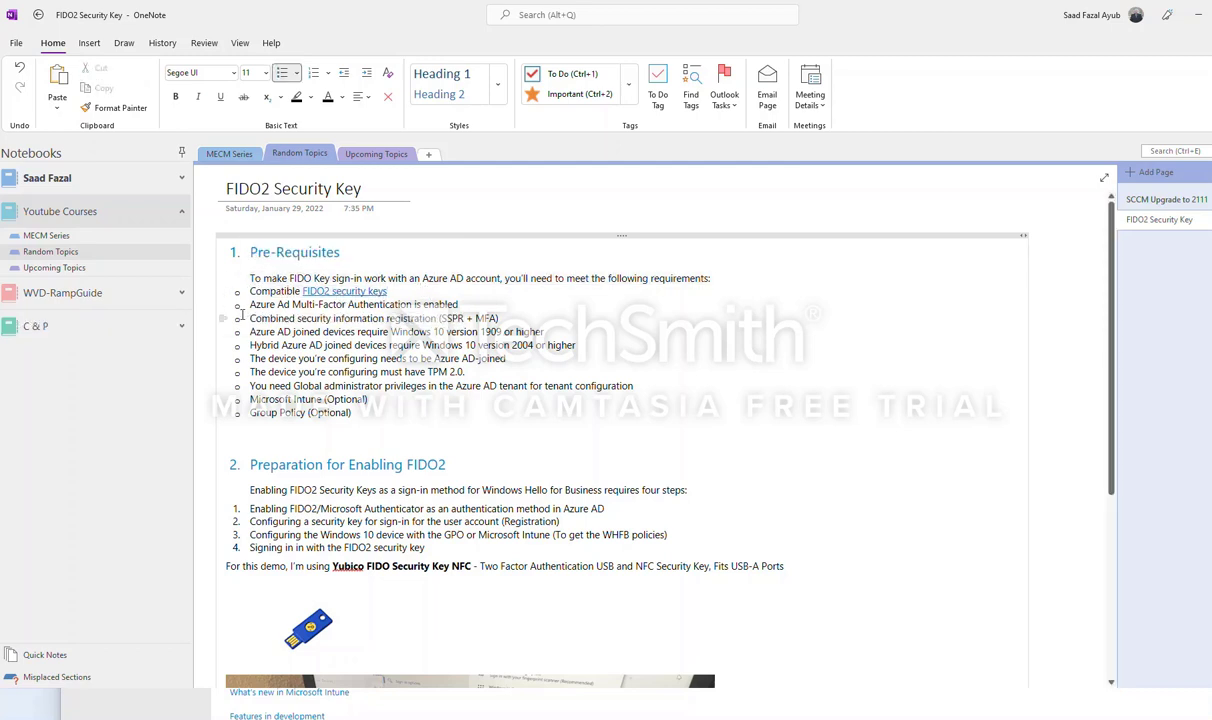
pyautogui.moveTo(251, 308); pyautogui.dragTo(596, 302)
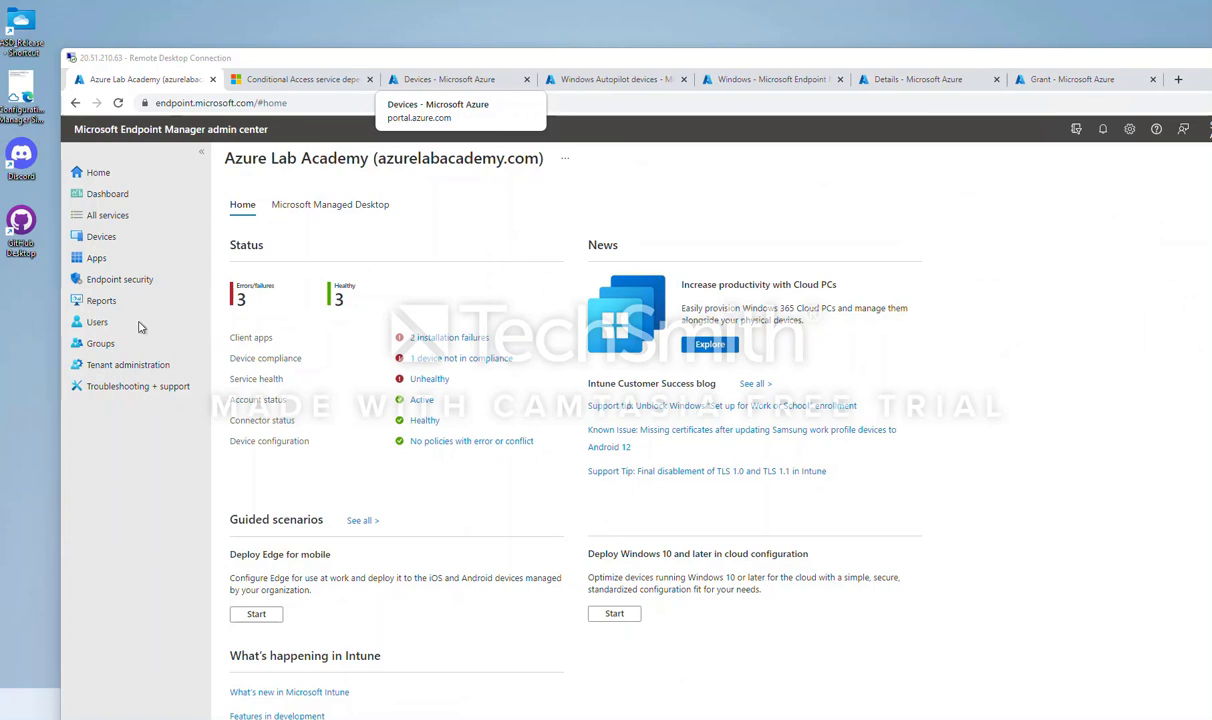
# Go to Devices > Windows in Endpoint Manager, then switch to the Conditional Access service dependencies tab.
pyautogui.doubleClick(583, 57)
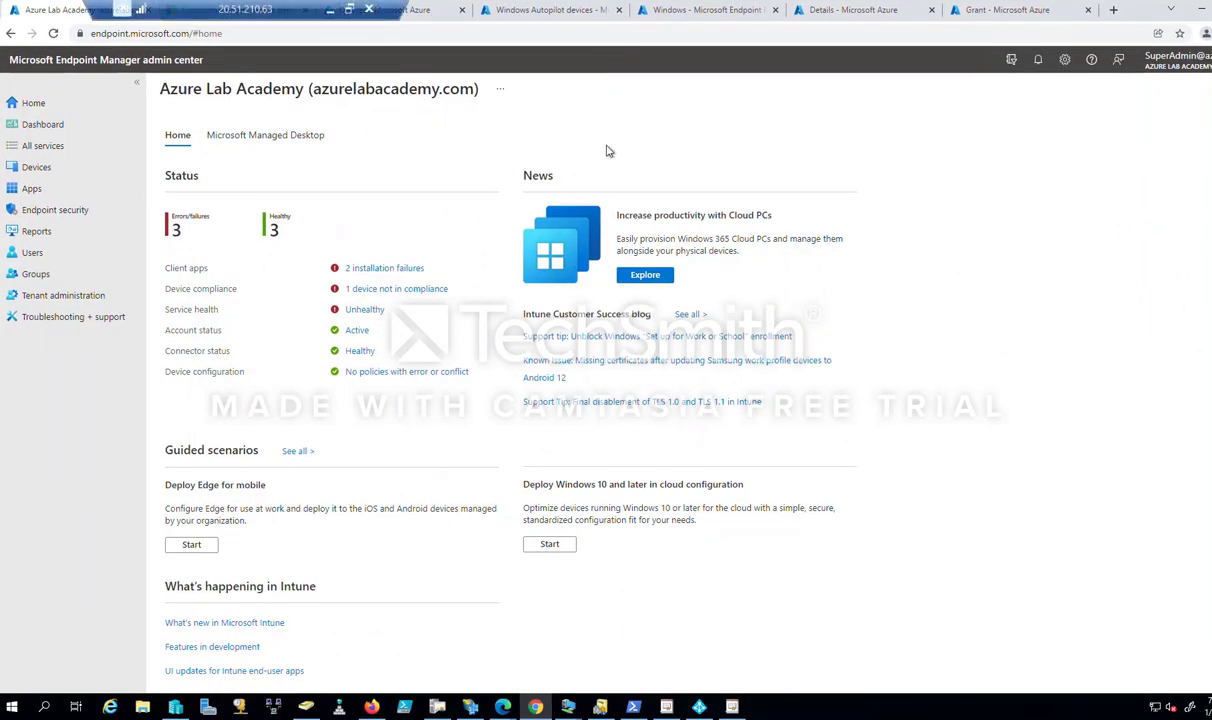
pyautogui.click(54, 171)
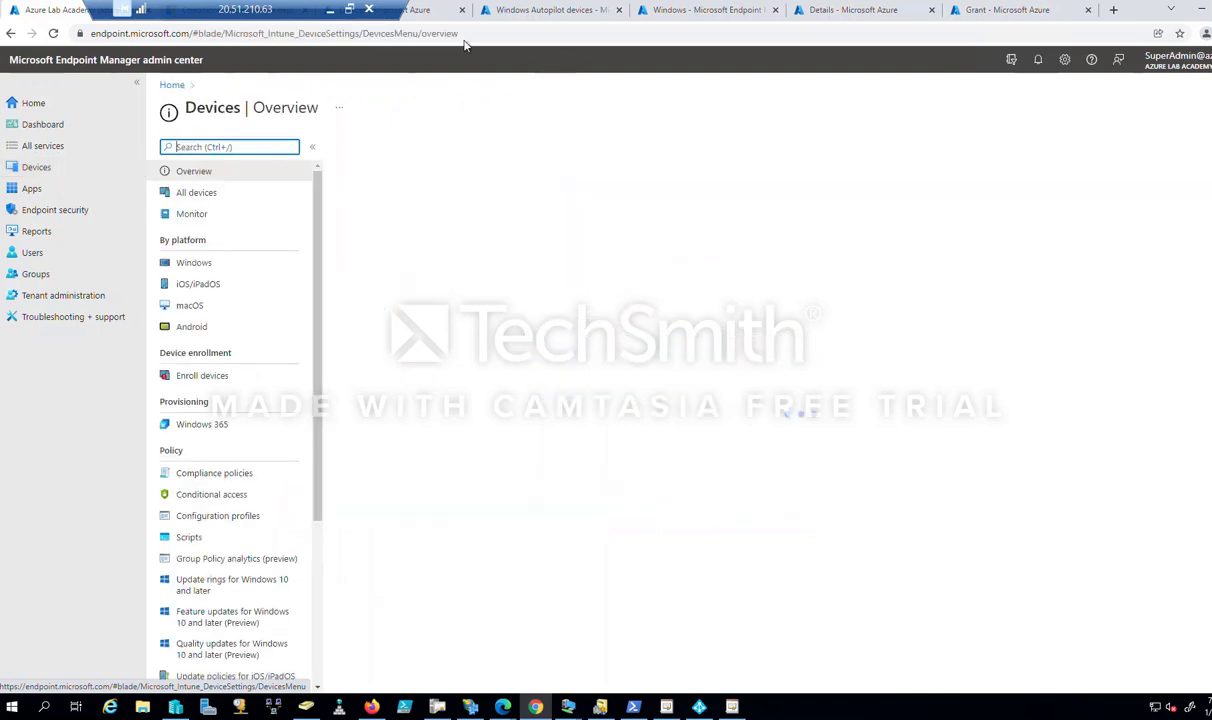
pyautogui.click(208, 266)
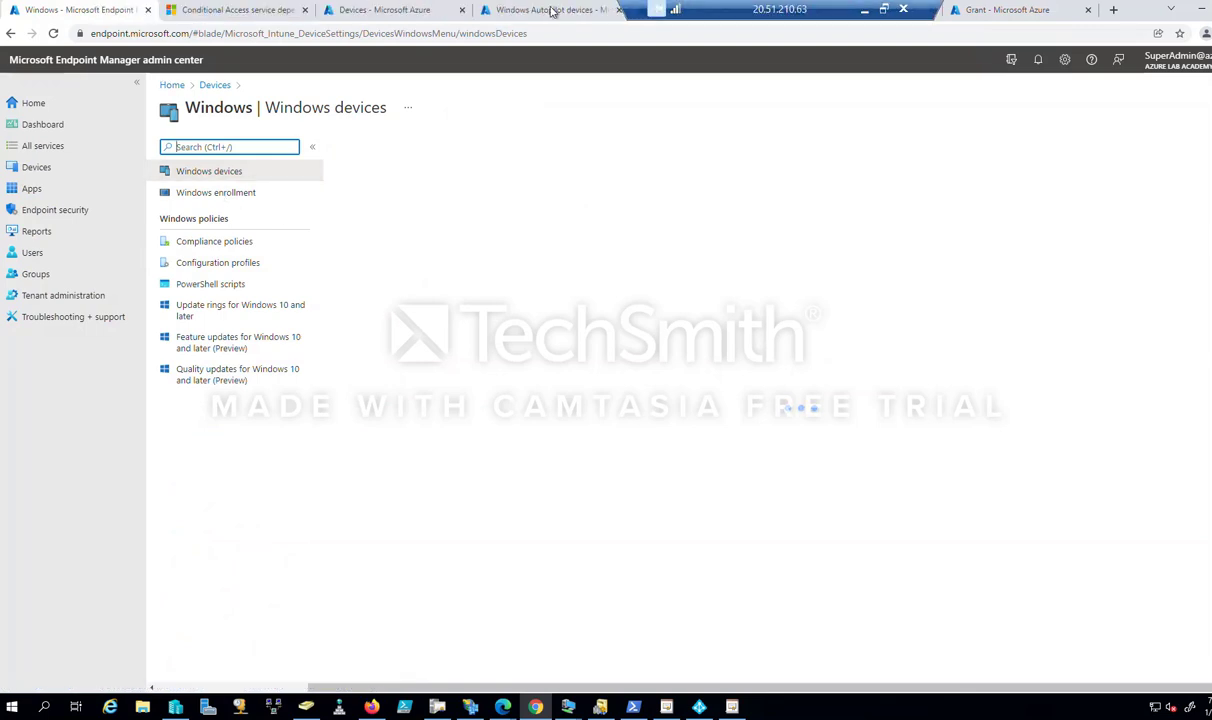
pyautogui.click(290, 12)
pyautogui.click(314, 33)
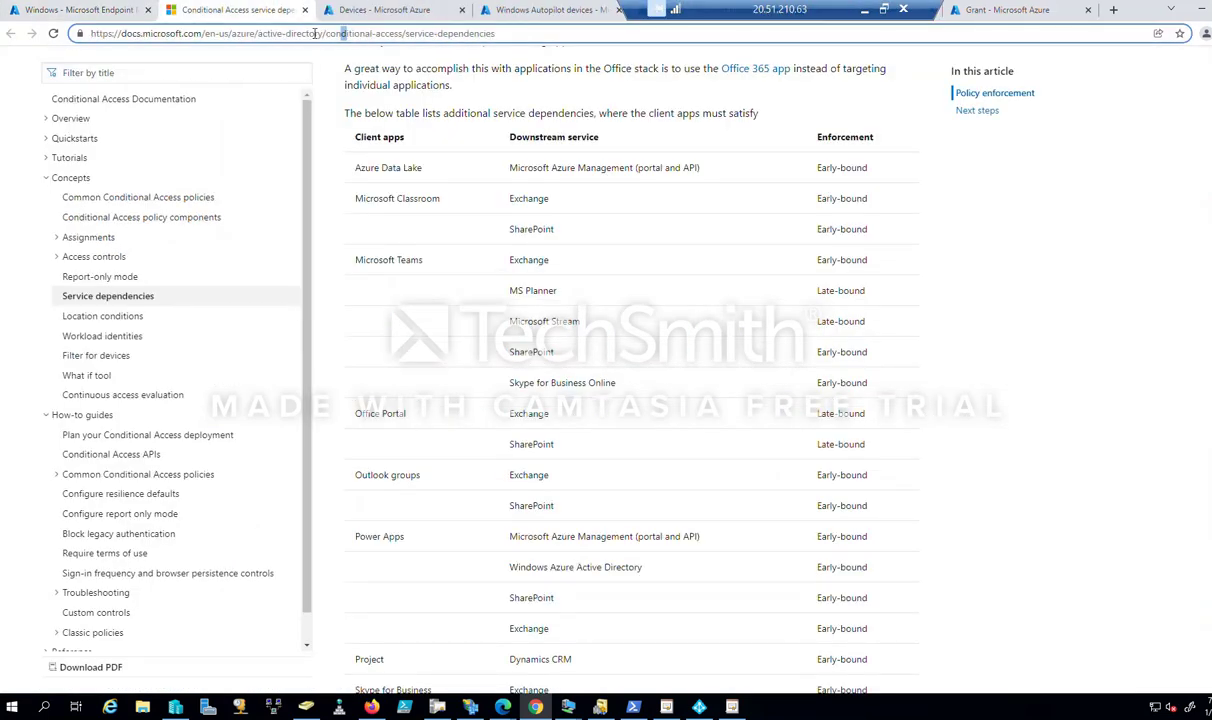
# Browse to portal.azure and sign in with the admin account.
pyautogui.click(327, 33)
pyautogui.hotkey('shift', 'Home')
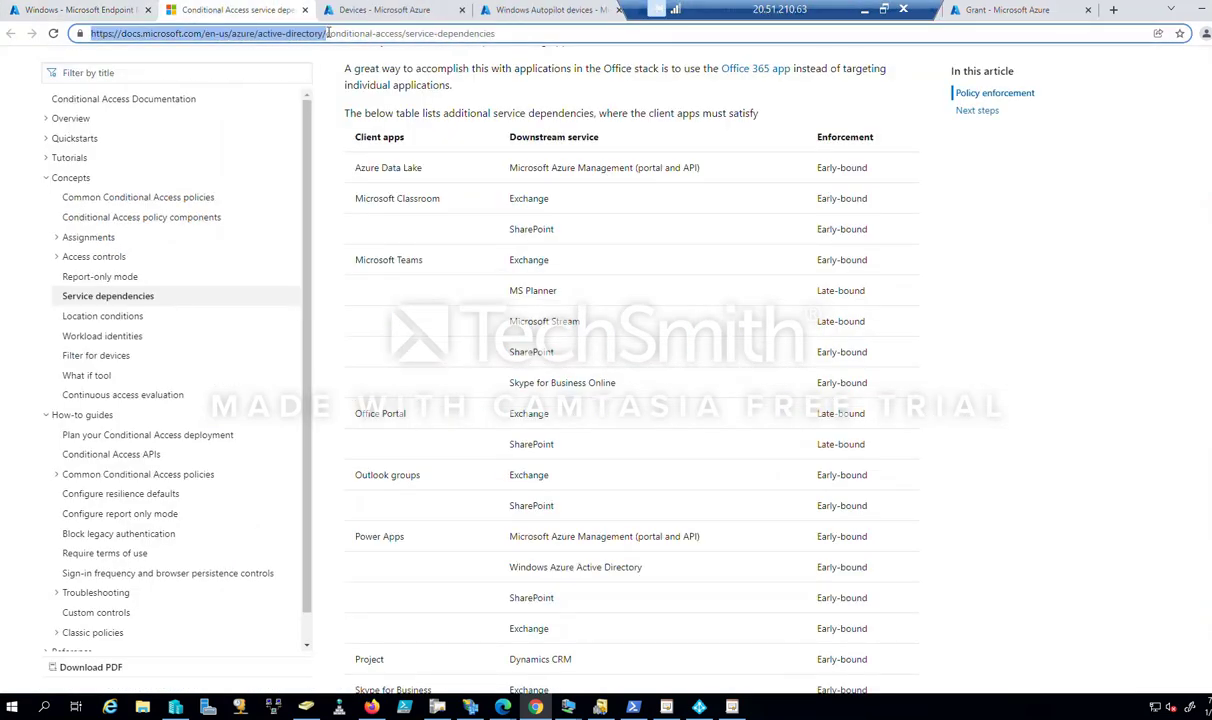
pyautogui.tripleClick(336, 34)
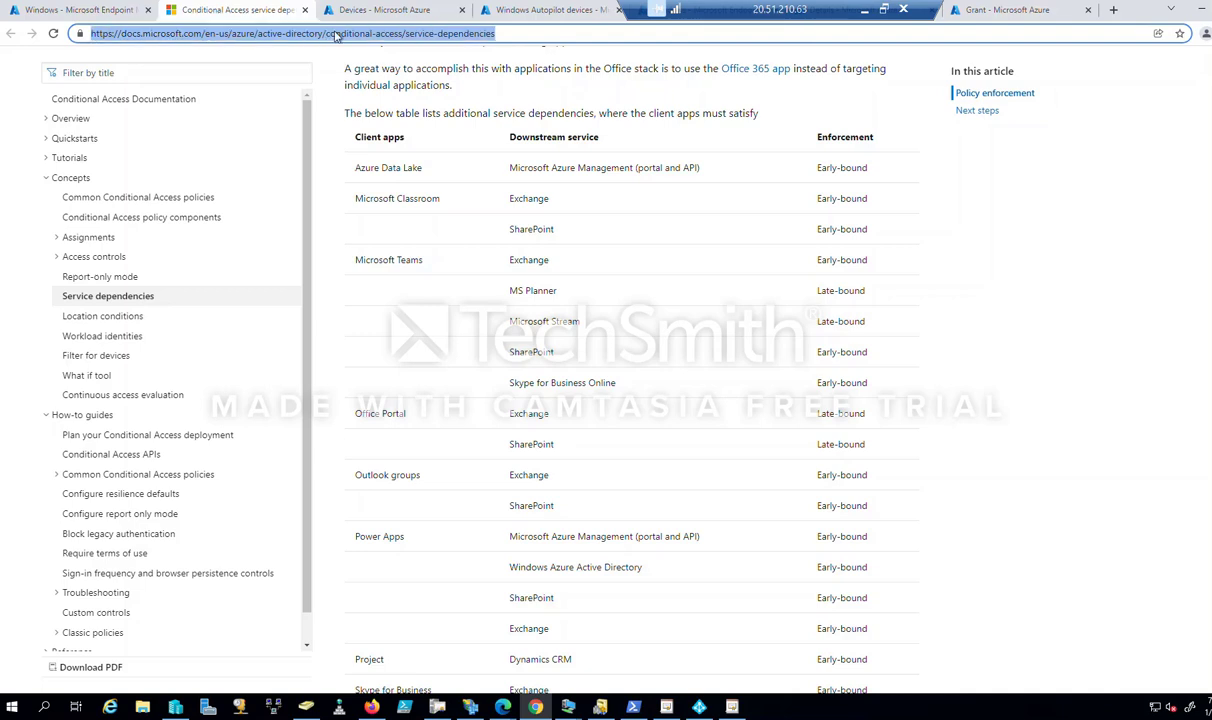
pyautogui.write('portal.azure')
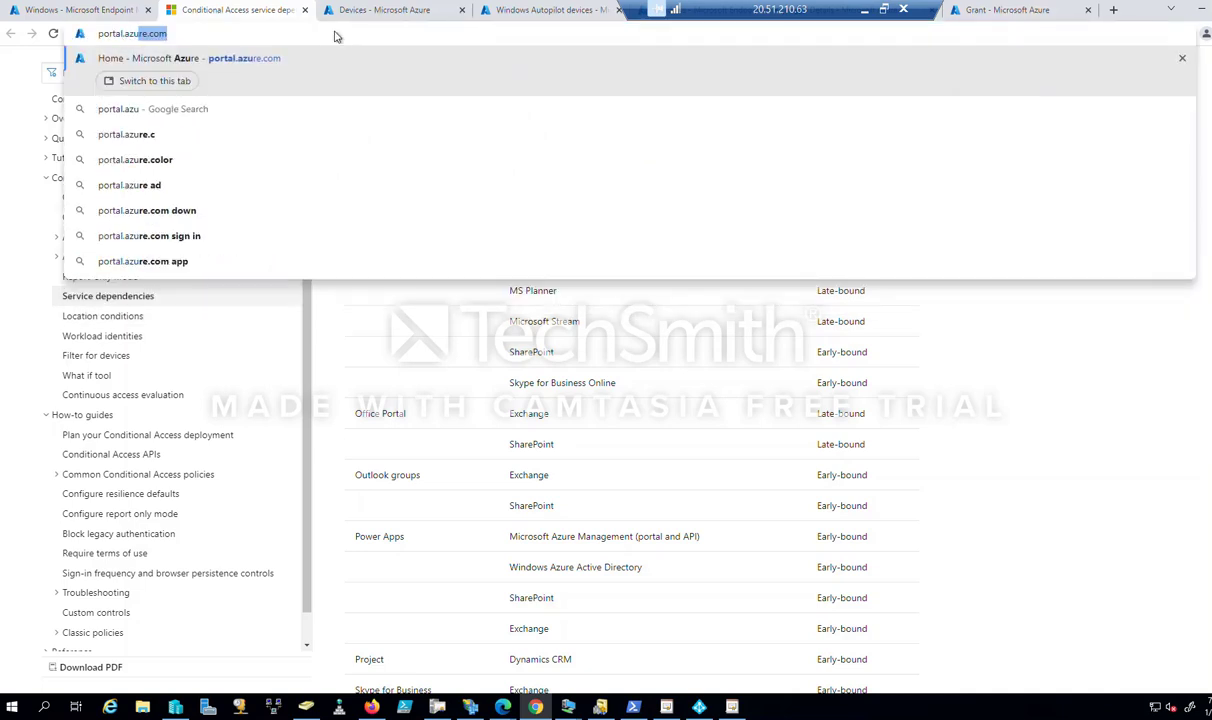
pyautogui.press('Return')
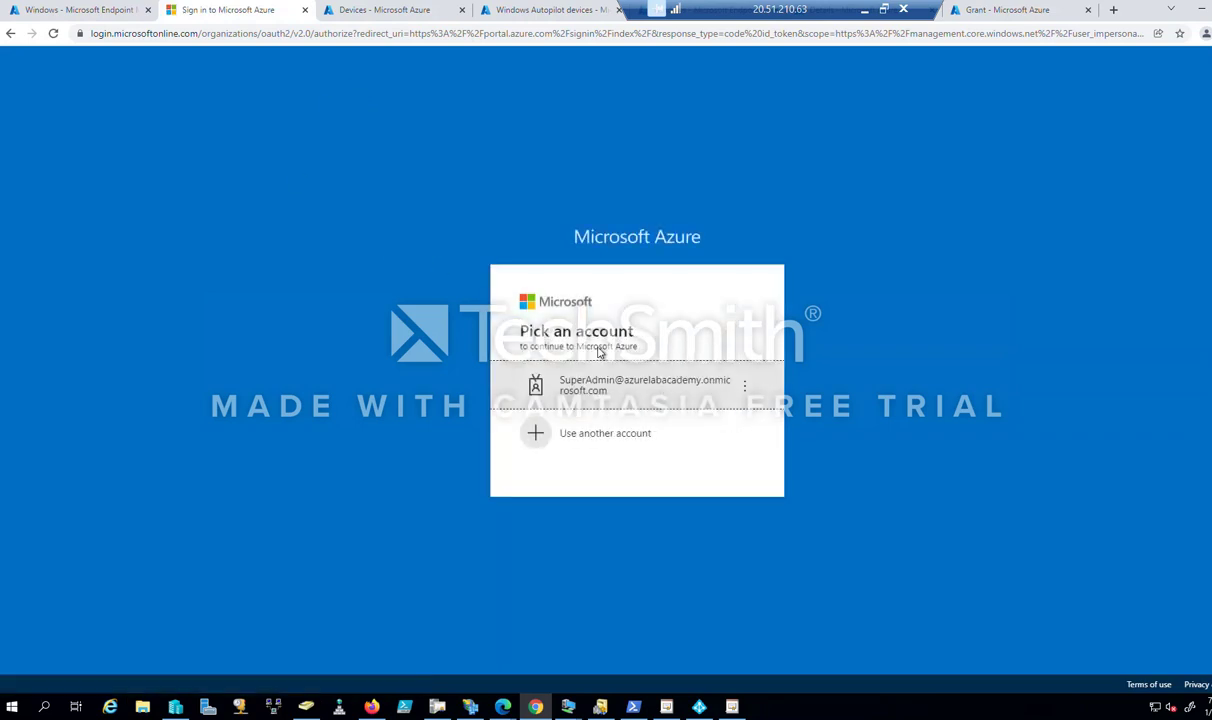
pyautogui.click(601, 386)
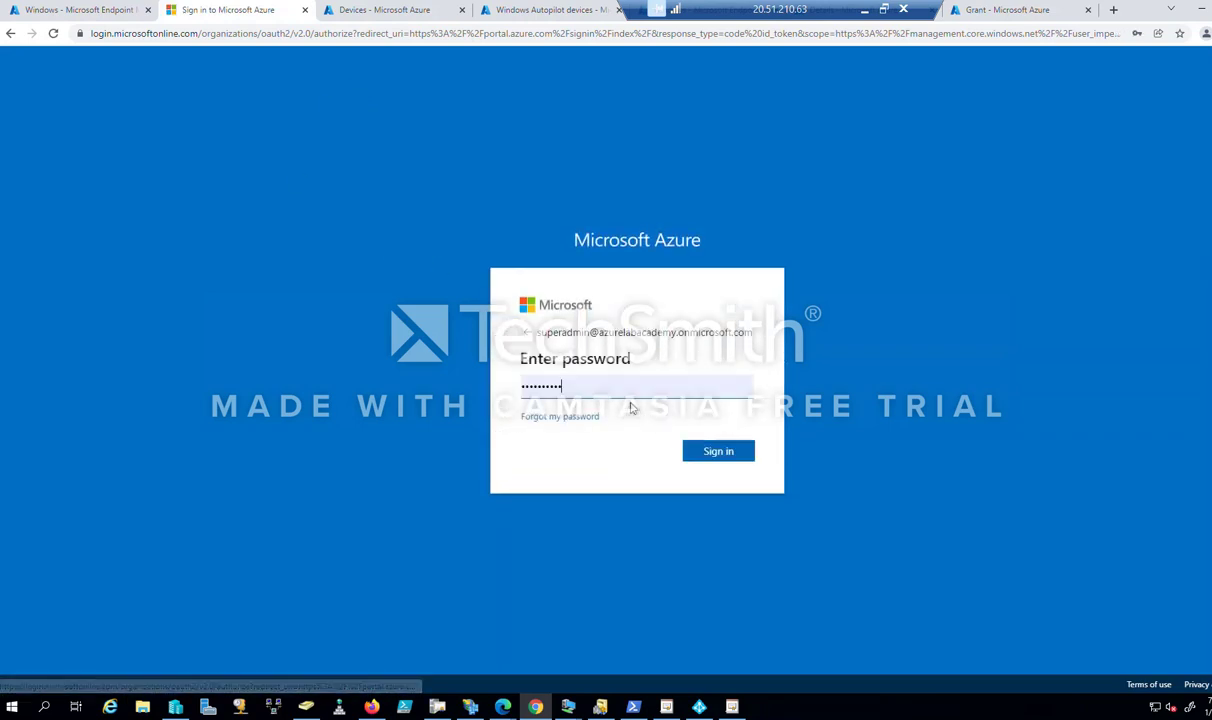
pyautogui.click(728, 455)
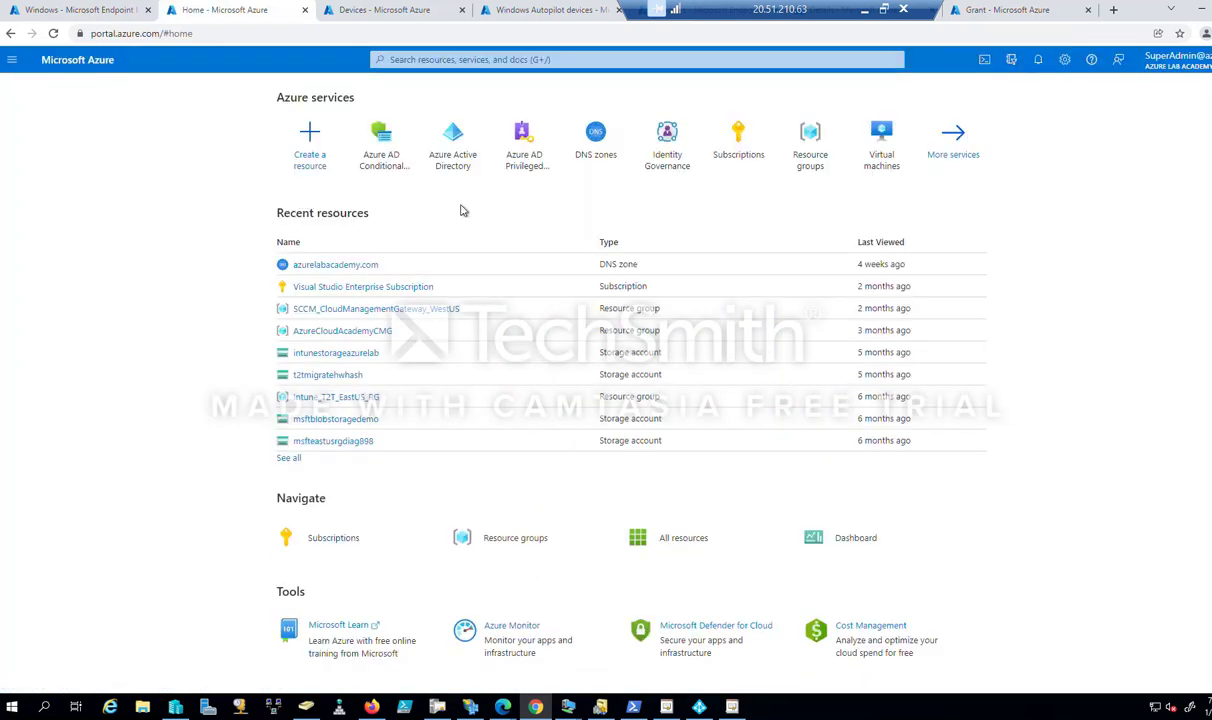
# Open Azure AD Conditional Access and its overview page.
pyautogui.moveTo(381, 172)
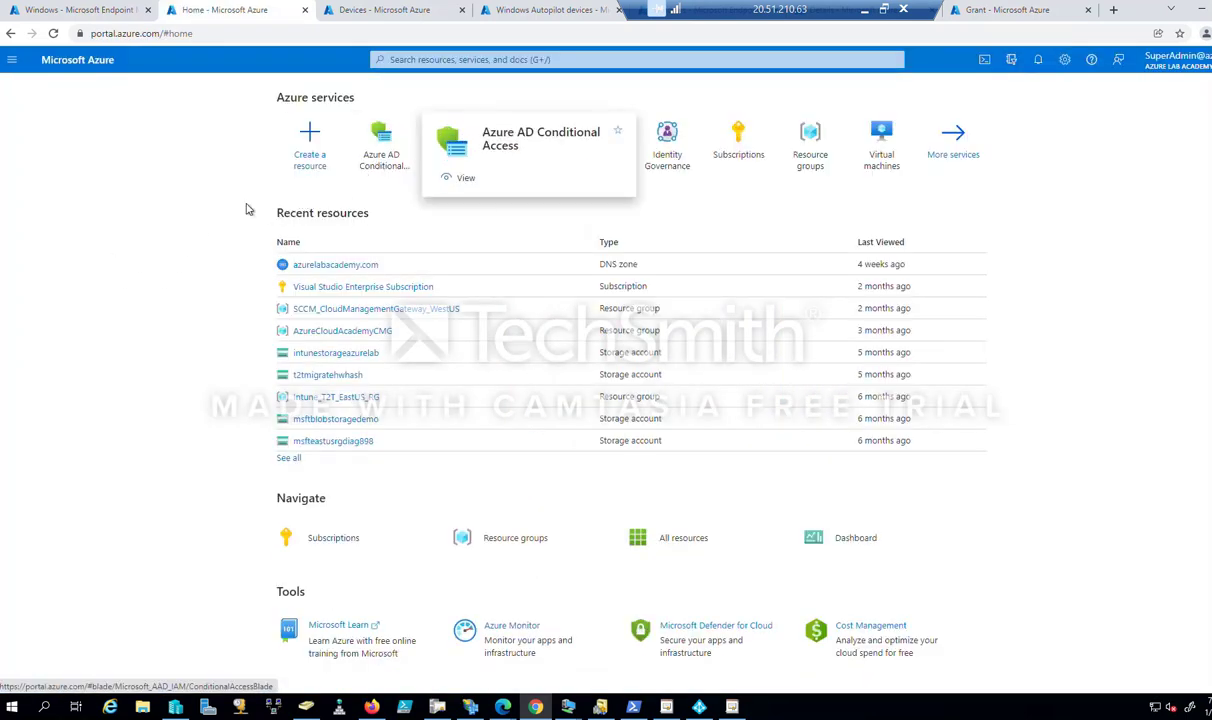
pyautogui.click(381, 157)
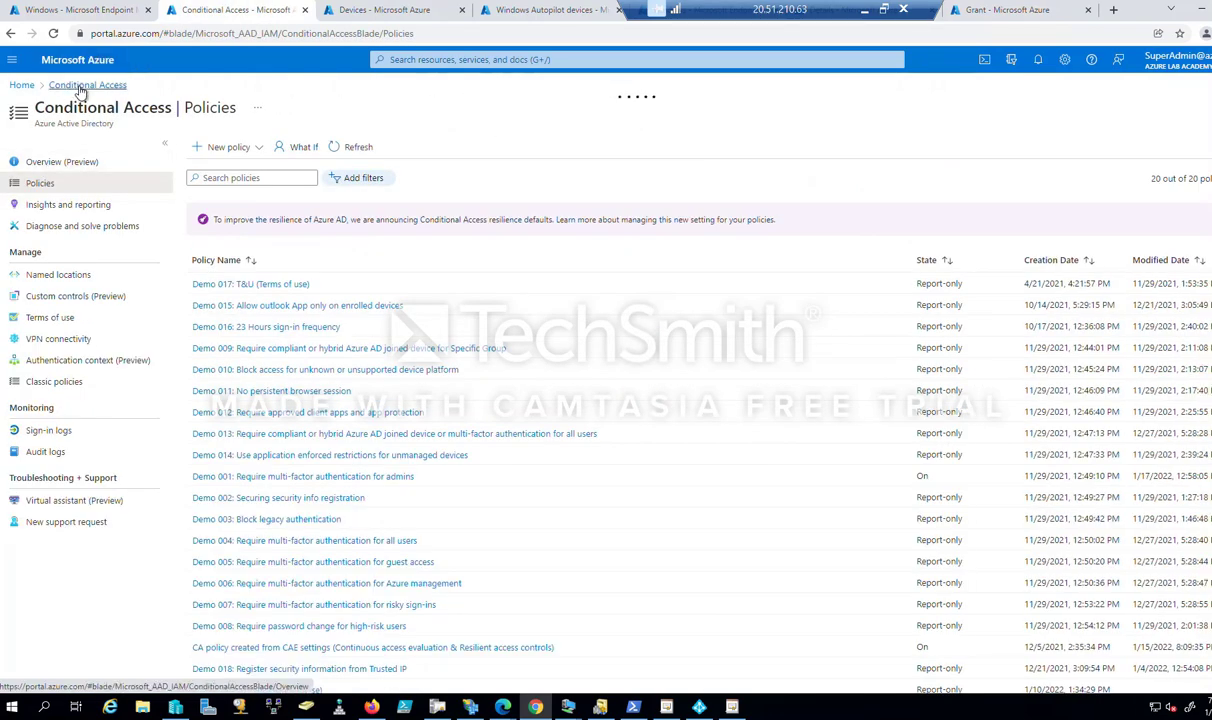
pyautogui.click(82, 89)
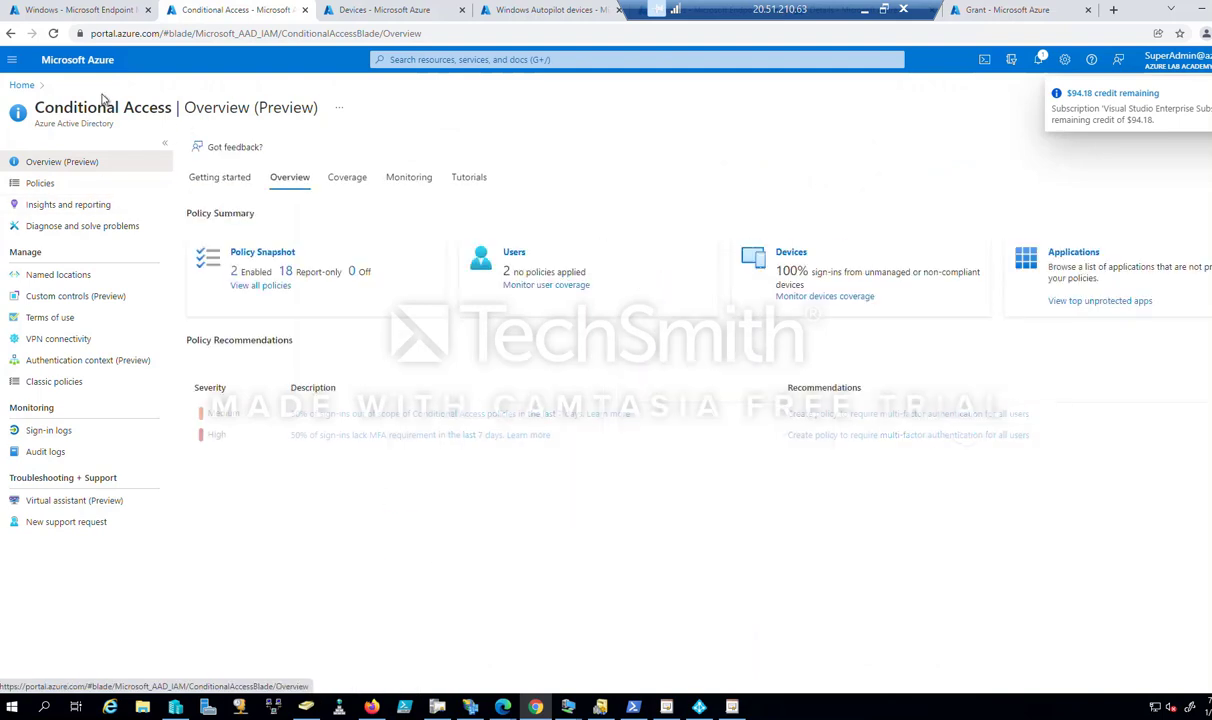
# Go back to Home and open Azure Active Directory's All users list.
pyautogui.click(28, 87)
pyautogui.click(415, 187)
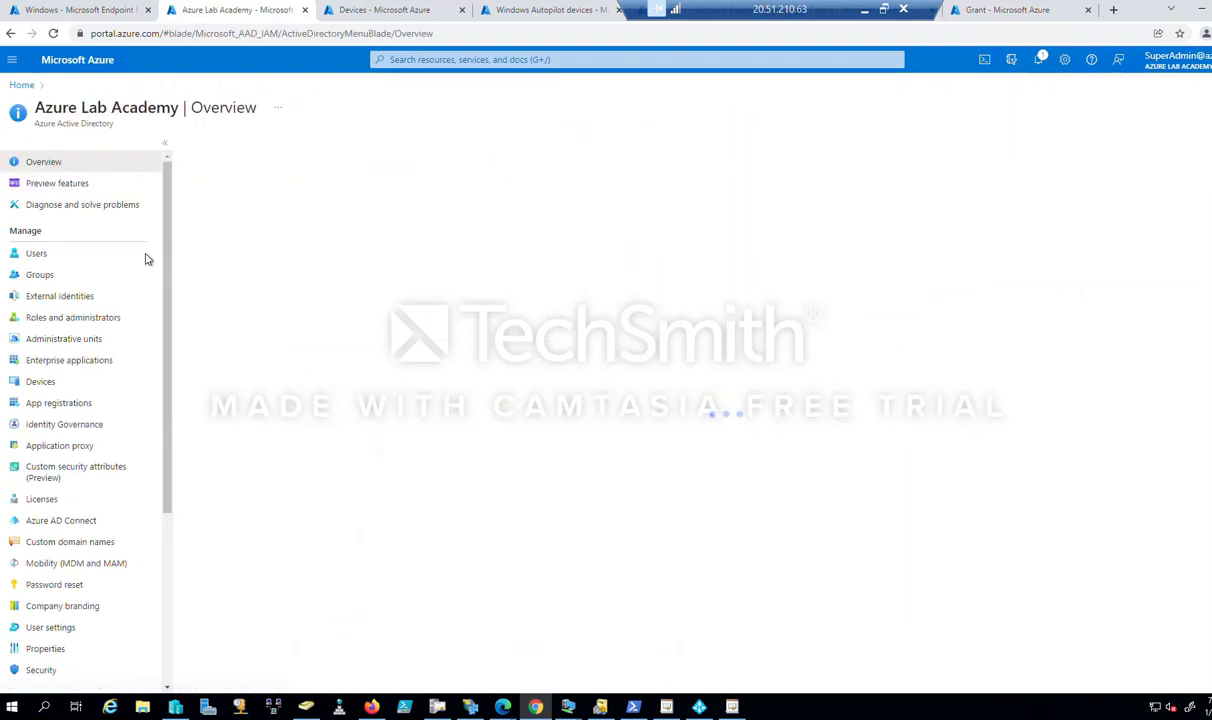
pyautogui.click(59, 257)
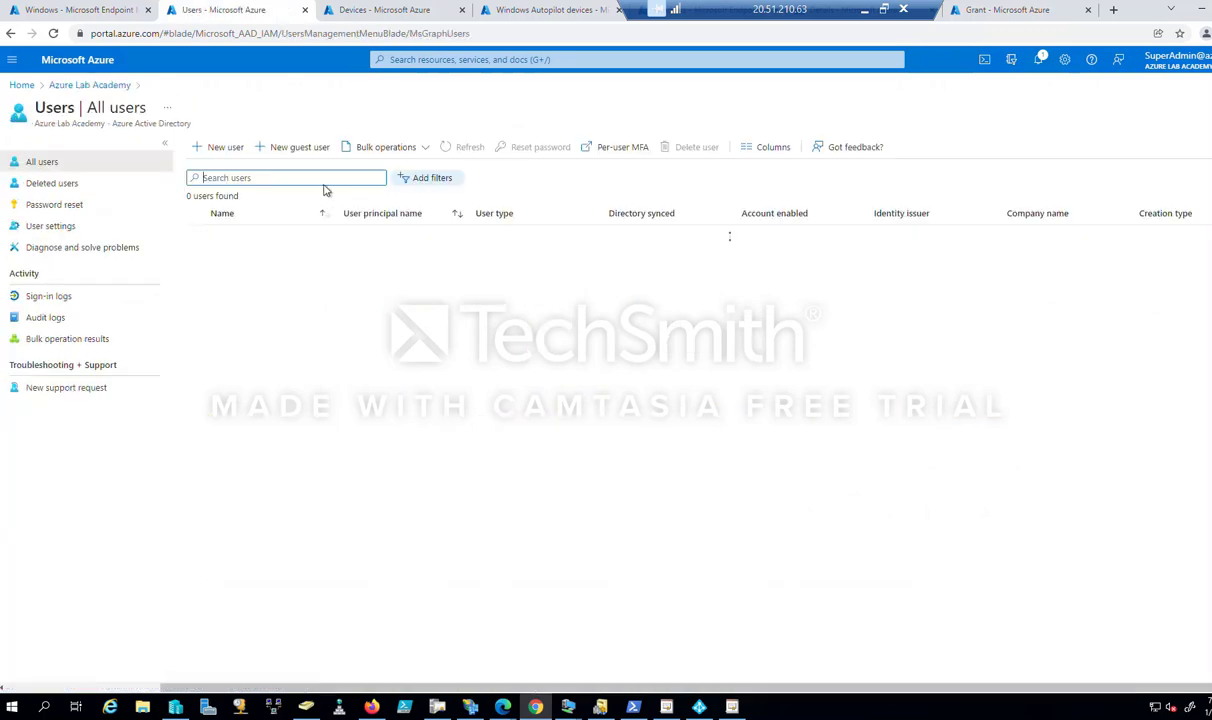
# Search users for 'hel' and review helpdesk user01's authentication methods, including the FIDO2 key.
pyautogui.click(321, 178)
pyautogui.write('help')
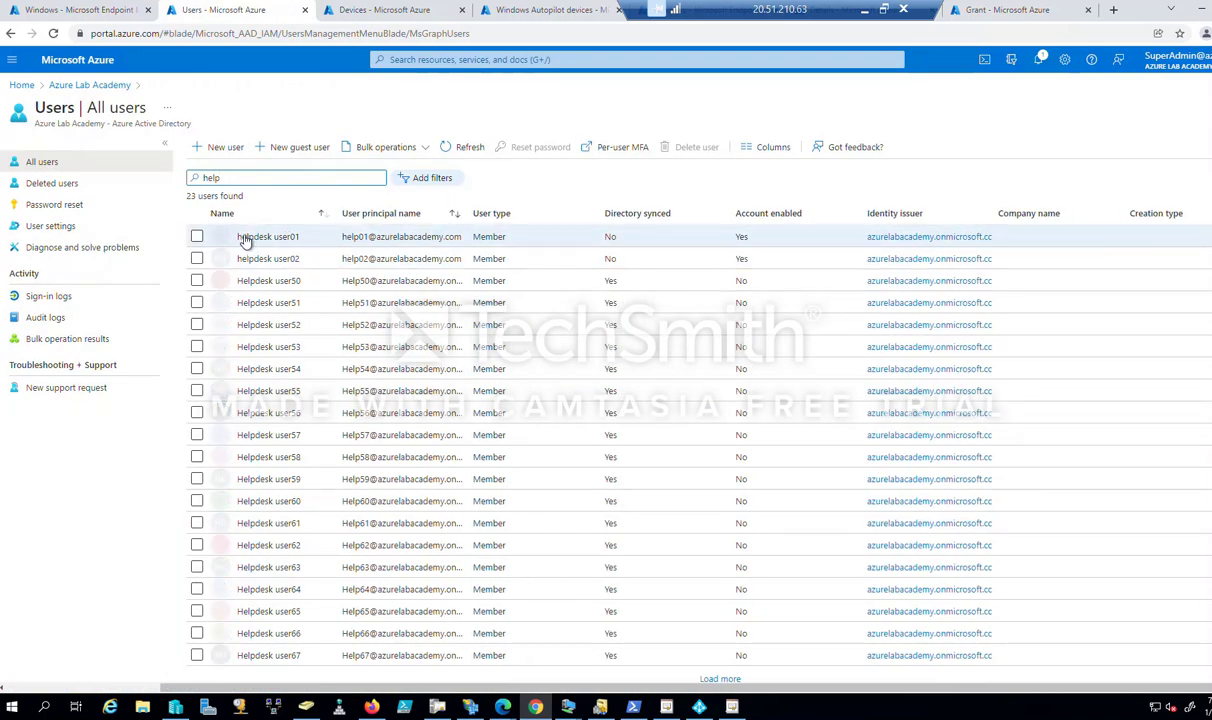
pyautogui.click(245, 240)
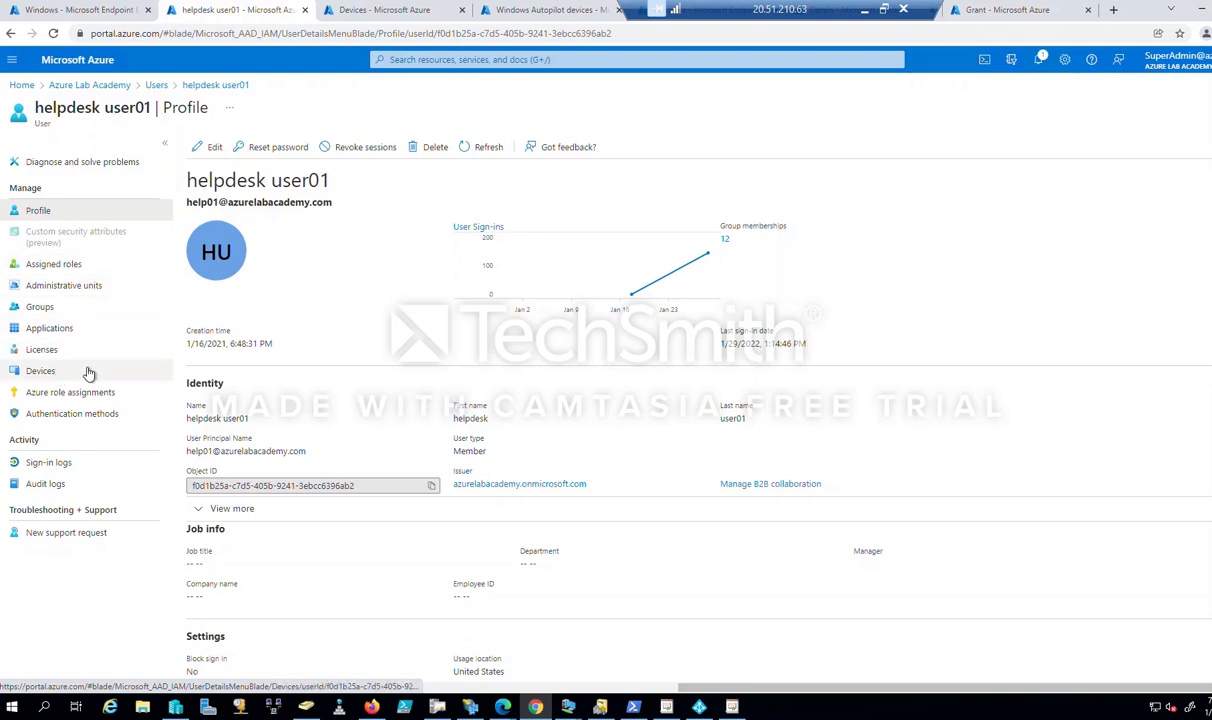
pyautogui.click(79, 417)
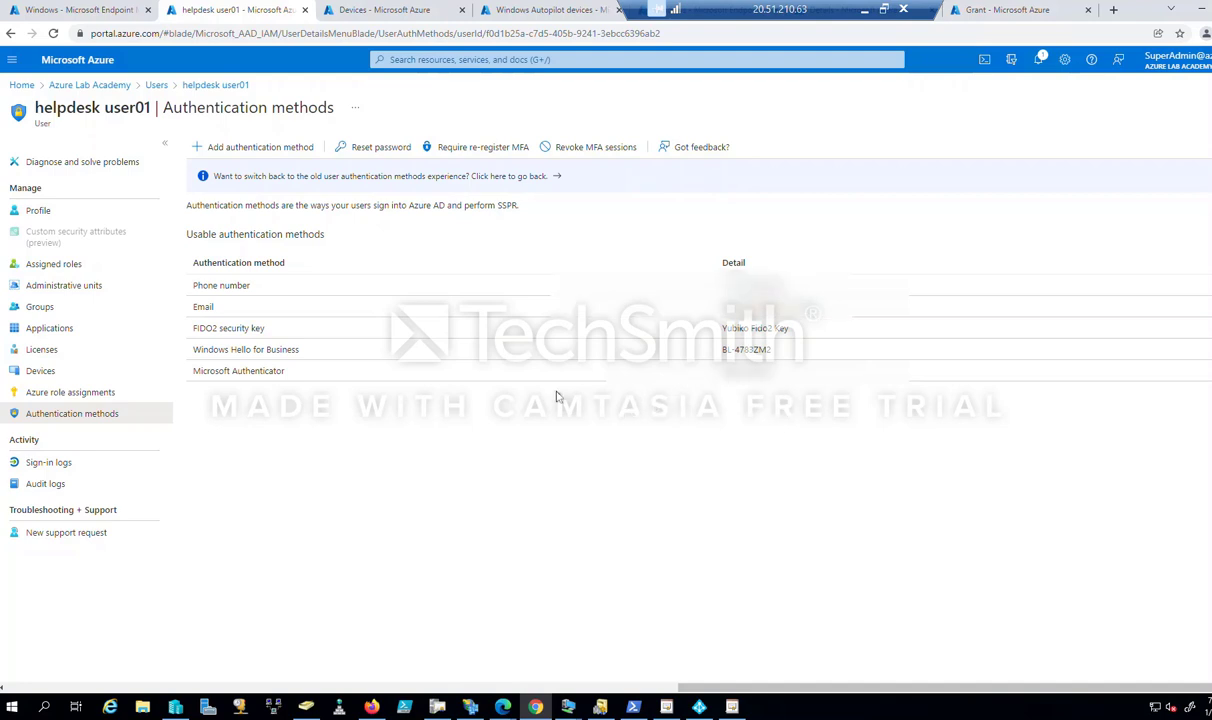
pyautogui.click(37, 211)
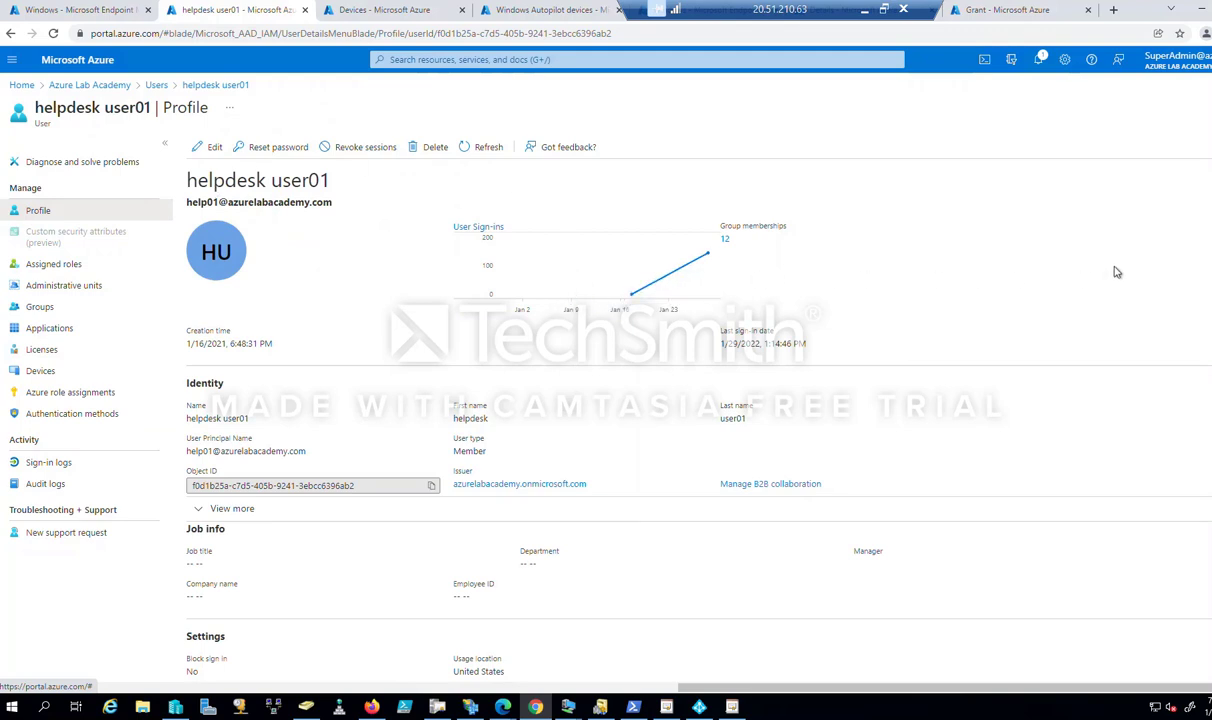
# Glance at the Endpoint Manager Windows devices, then show Azure's All devices list of 125 devices.
pyautogui.scroll(-2, 500, 440)
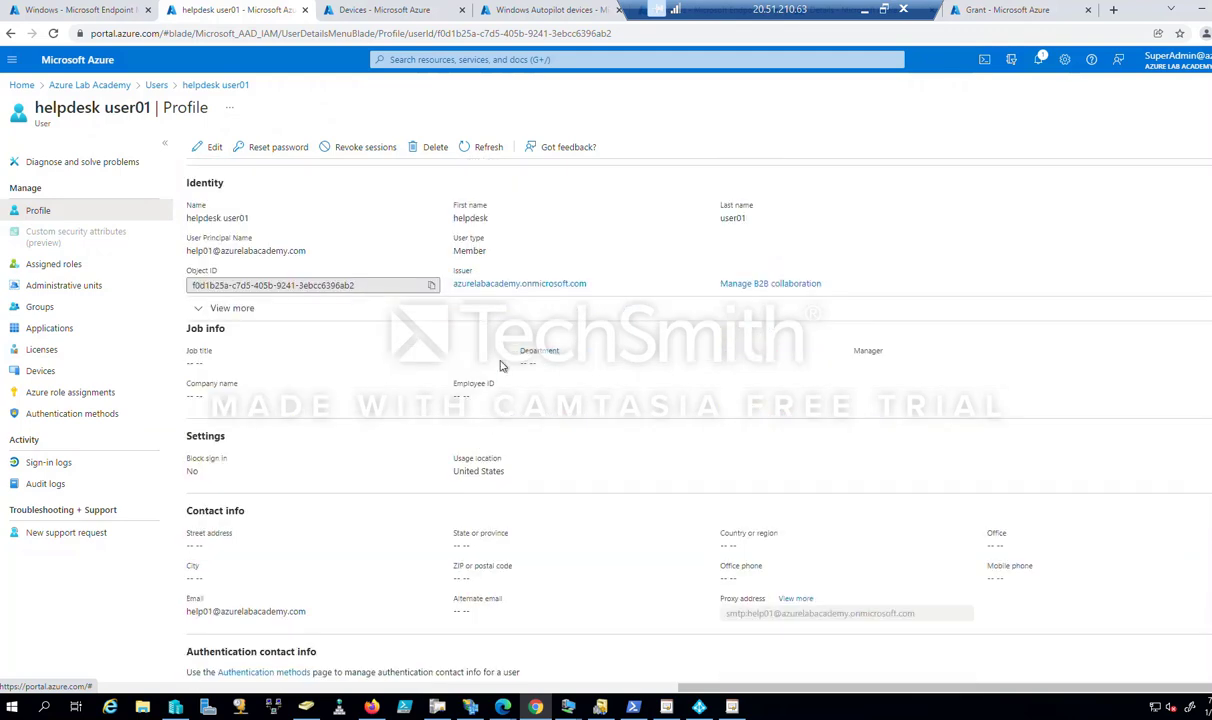
pyautogui.scroll(2, 480, 370)
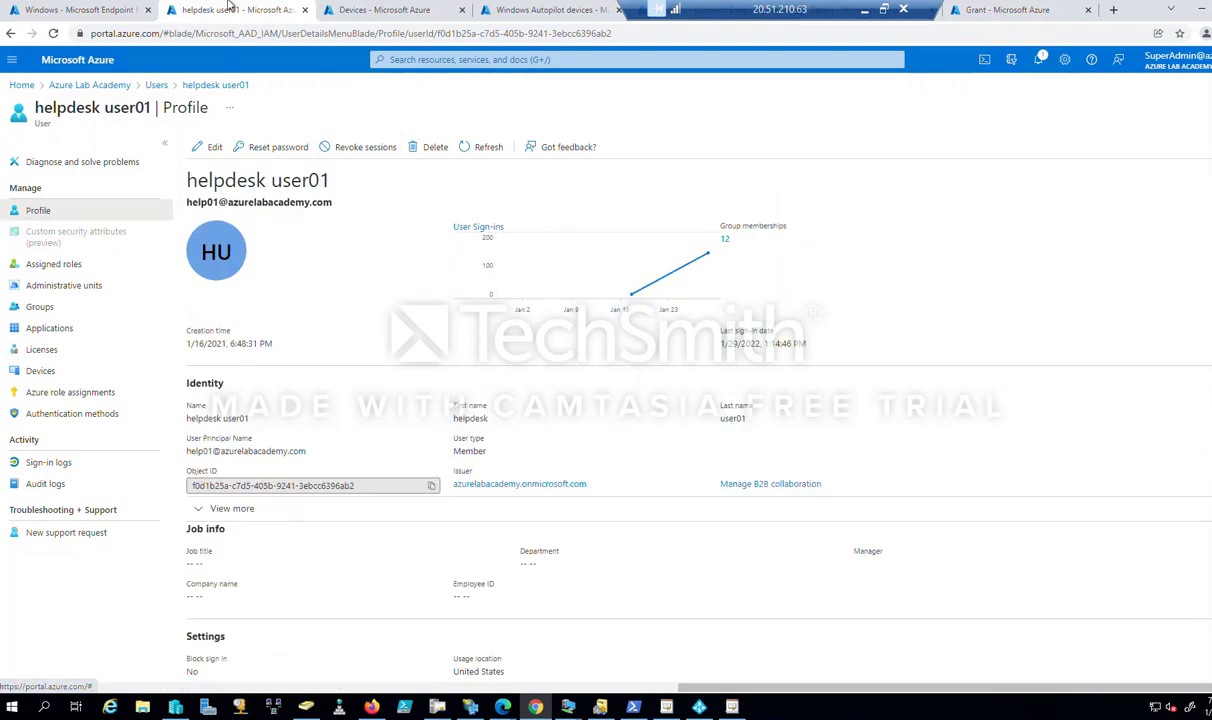
pyautogui.click(115, 7)
pyautogui.click(240, 9)
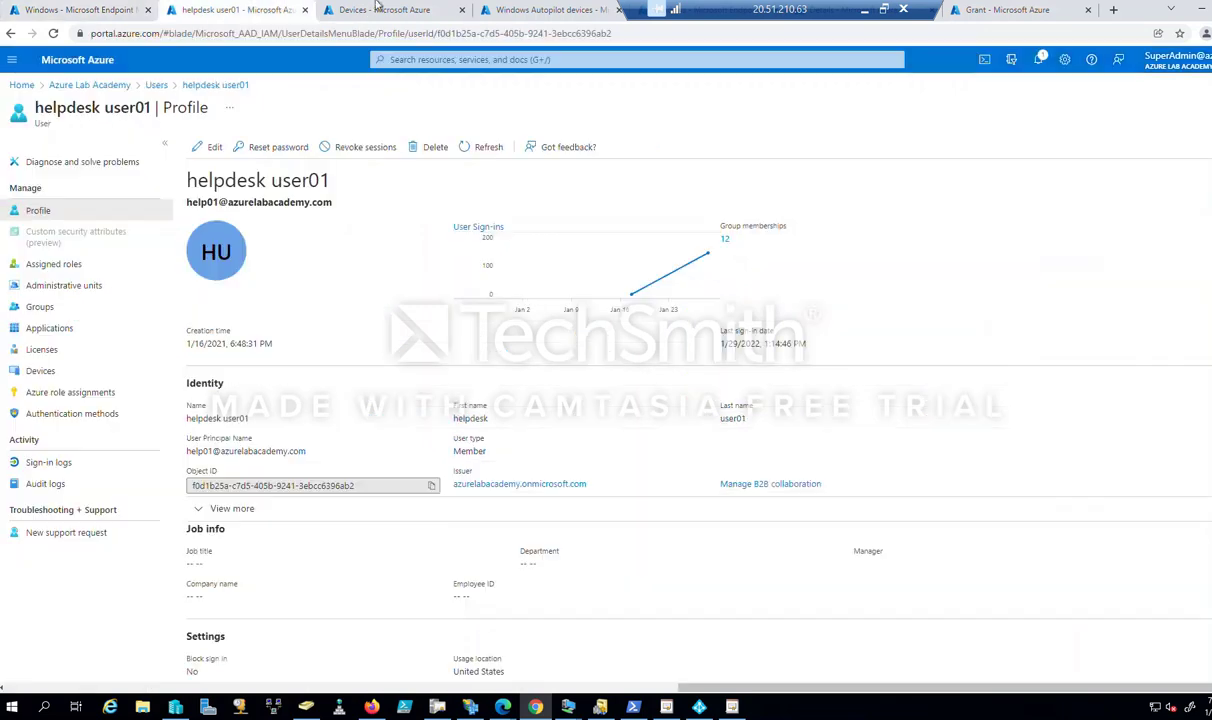
pyautogui.click(410, 9)
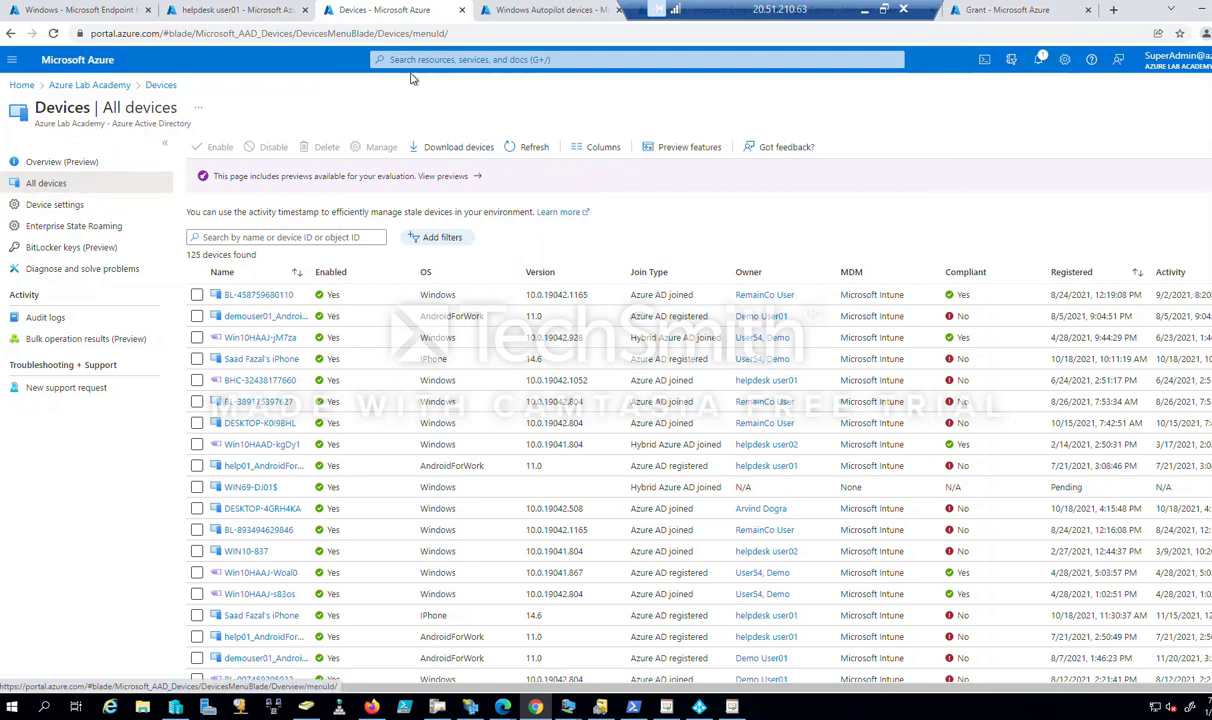
# Navigate from the directory overview to Users > User settings > Manage user feature settings.
pyautogui.click(90, 86)
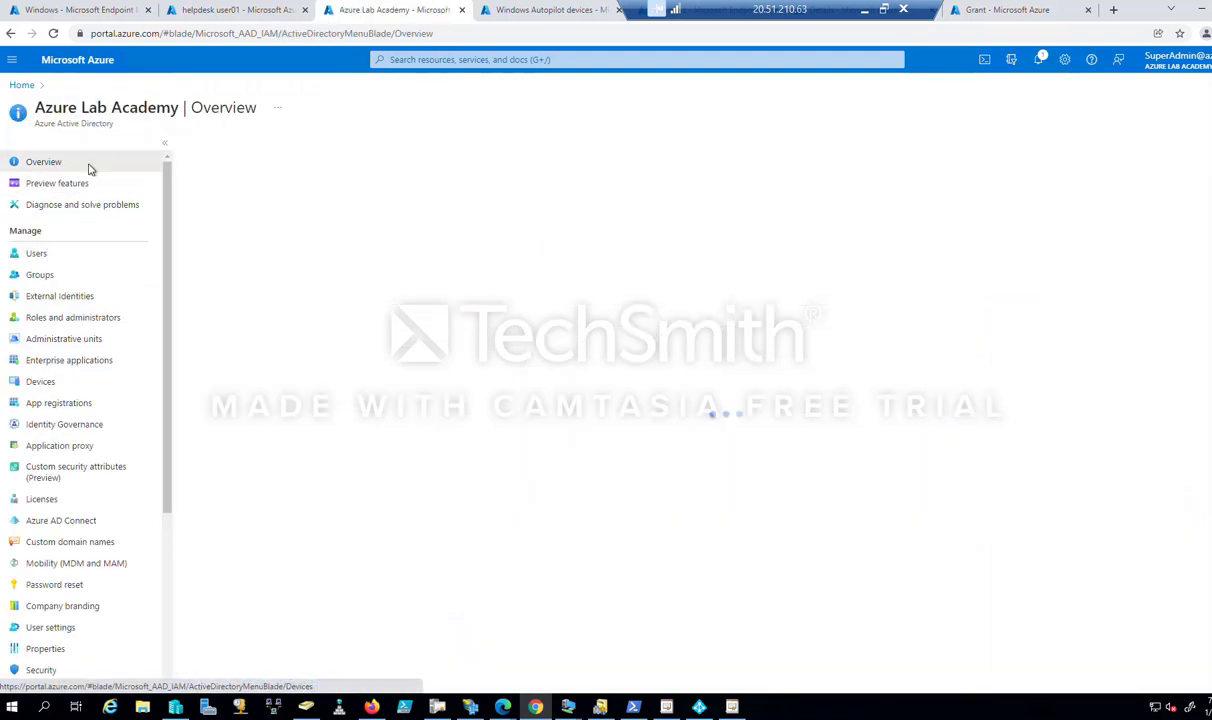
pyautogui.scroll(-2, 54, 540)
pyautogui.scroll(2, 62, 560)
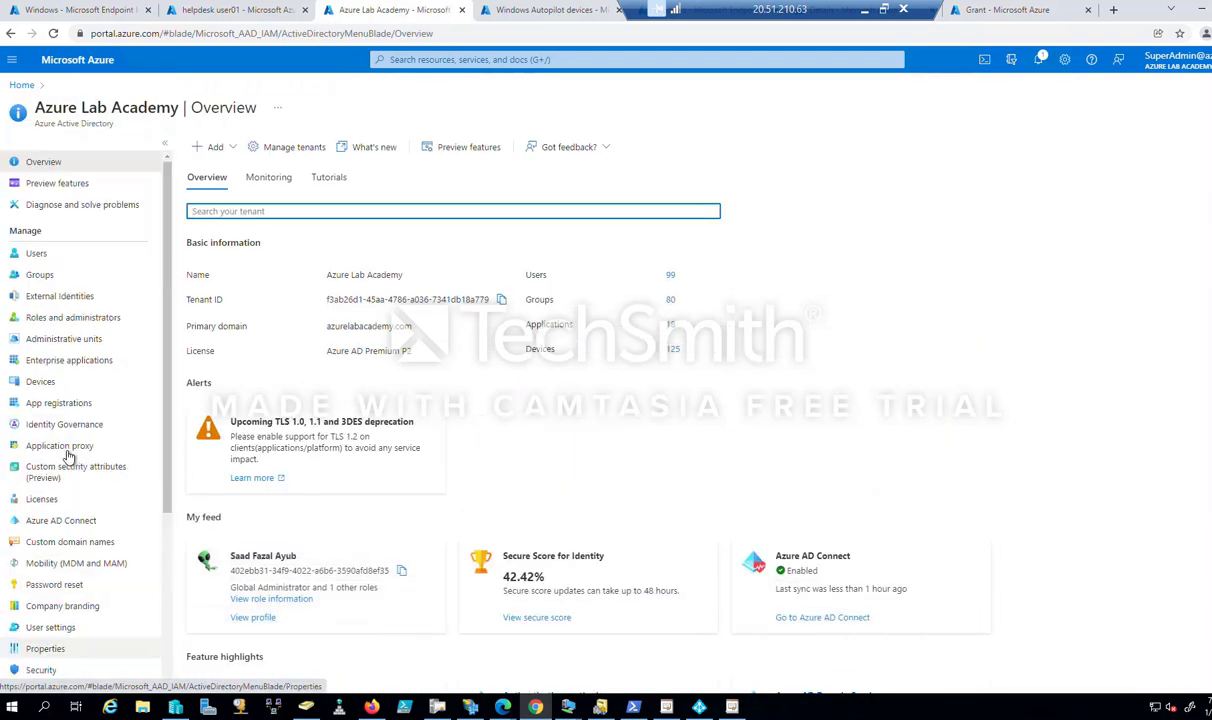
pyautogui.click(48, 255)
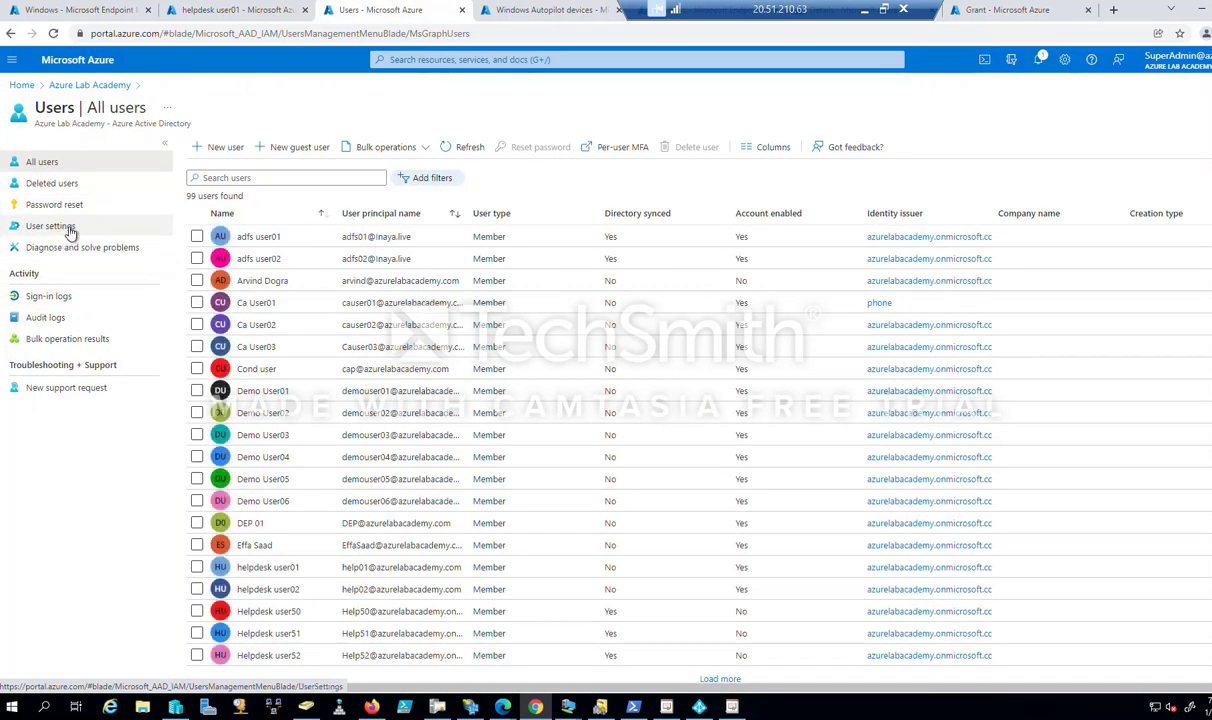
pyautogui.click(50, 226)
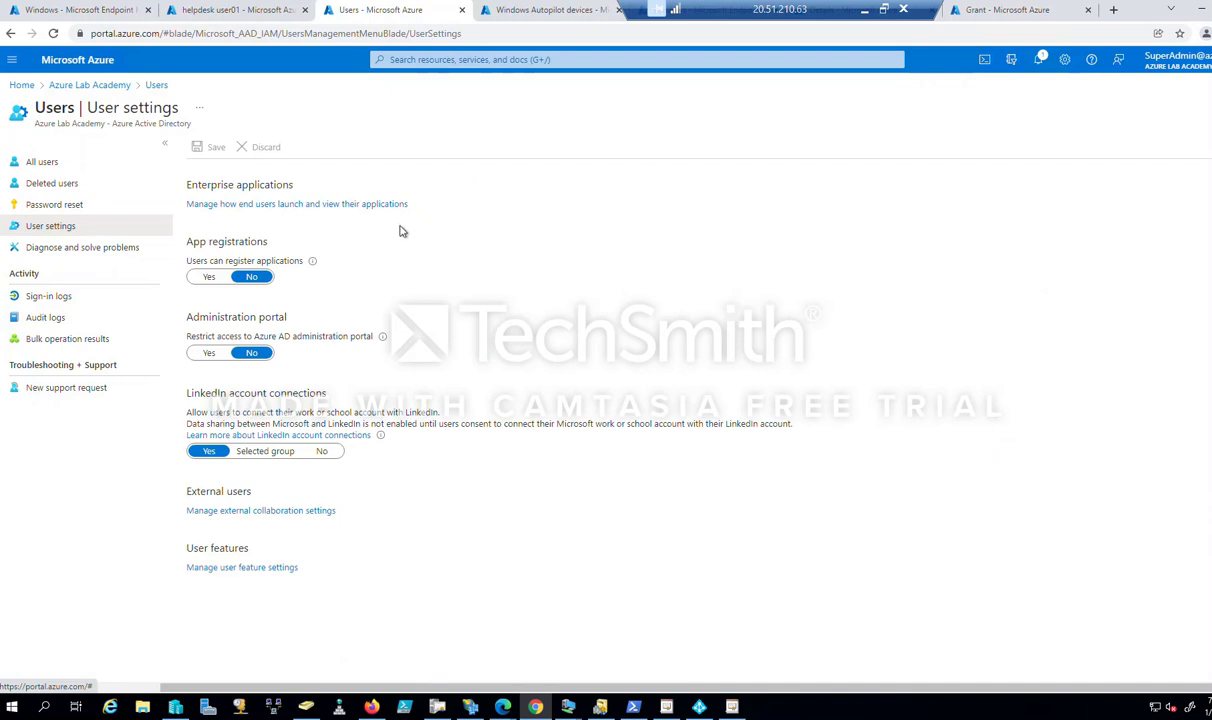
pyautogui.click(232, 567)
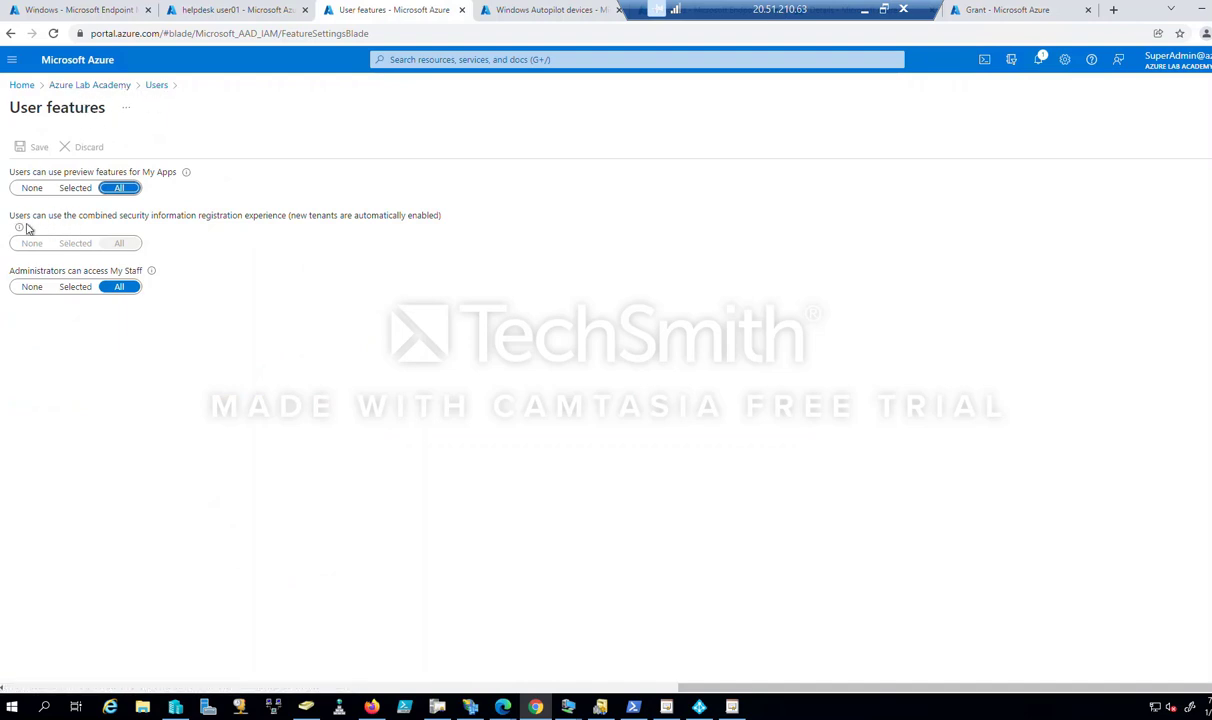
# Review combined security info registration enabled for All users, then return to the helpdesk user's profile.
pyautogui.moveTo(45, 222); pyautogui.dragTo(222, 254)
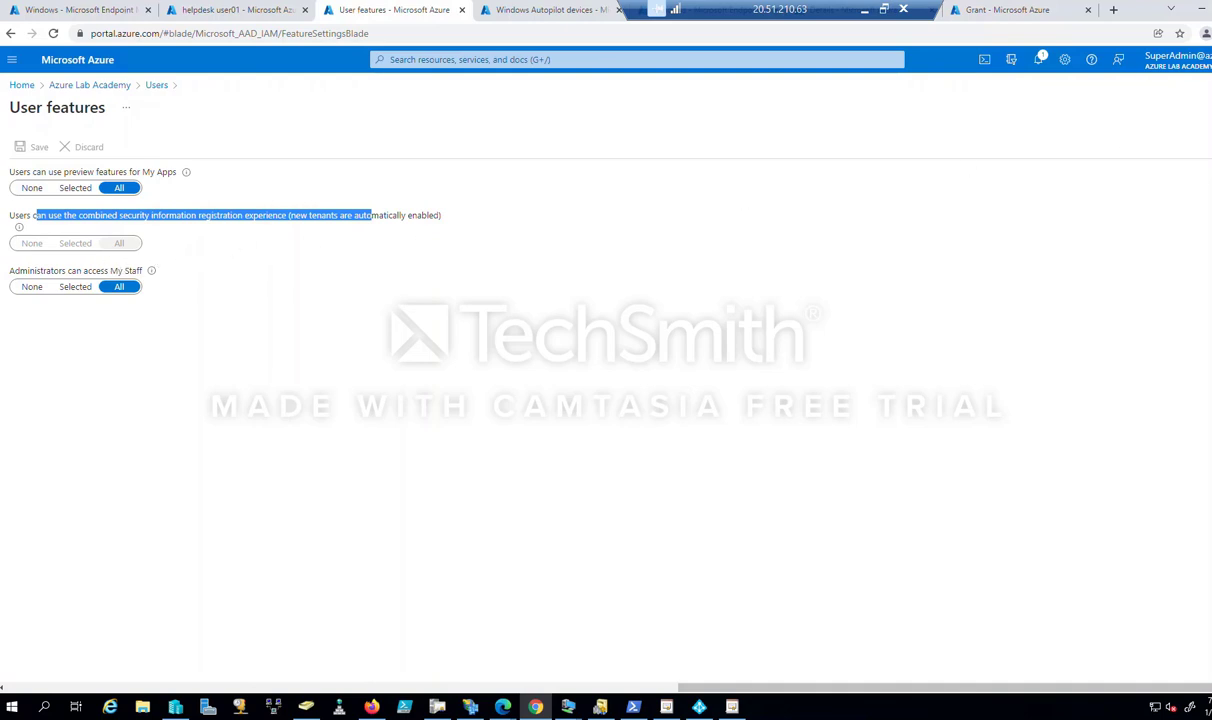
pyautogui.click(352, 271)
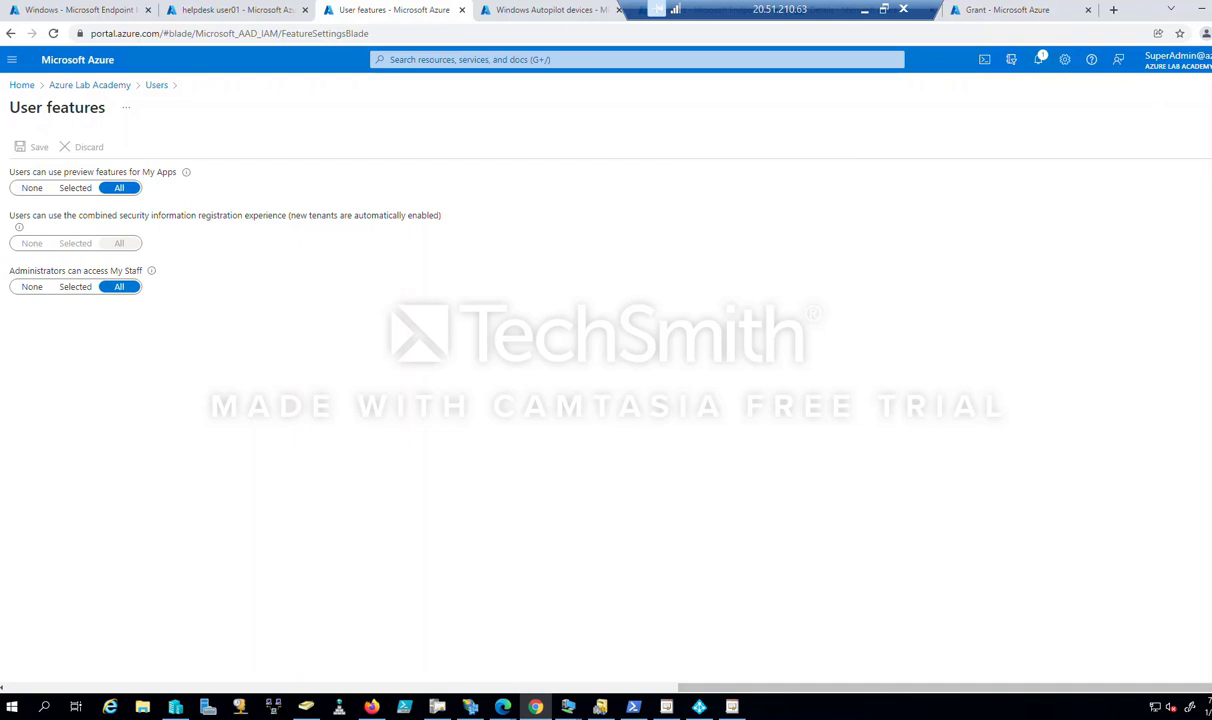
pyautogui.click(157, 85)
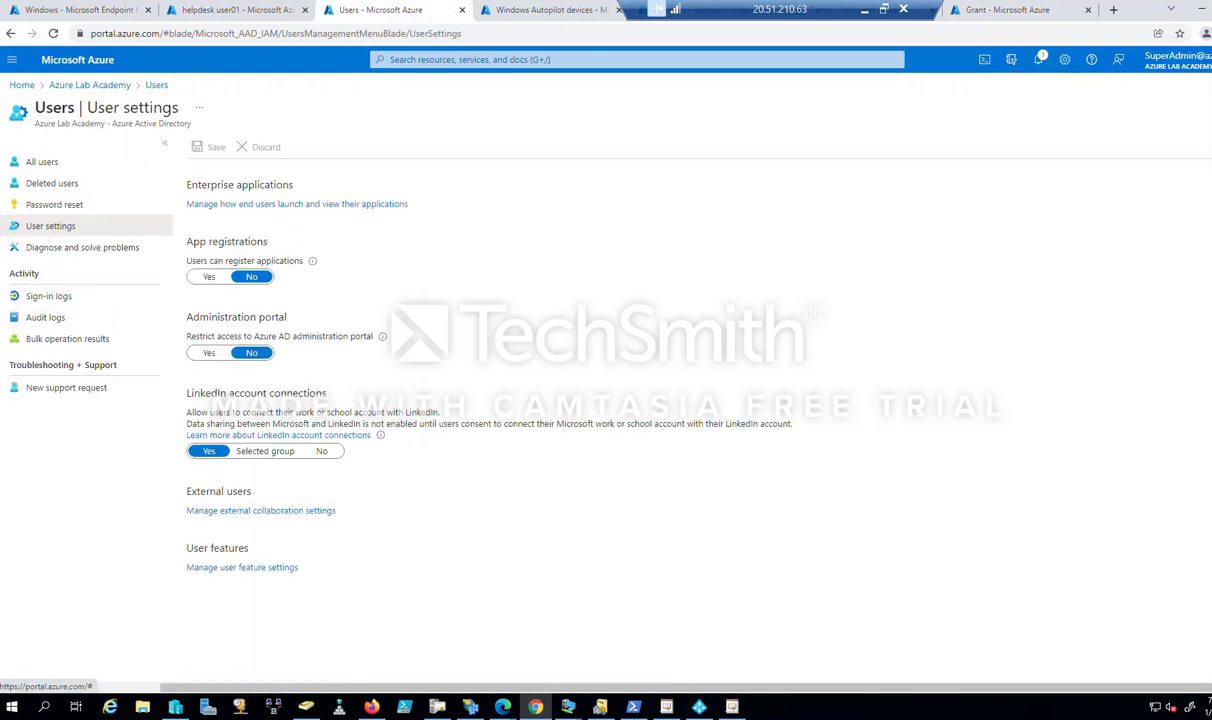
pyautogui.click(216, 8)
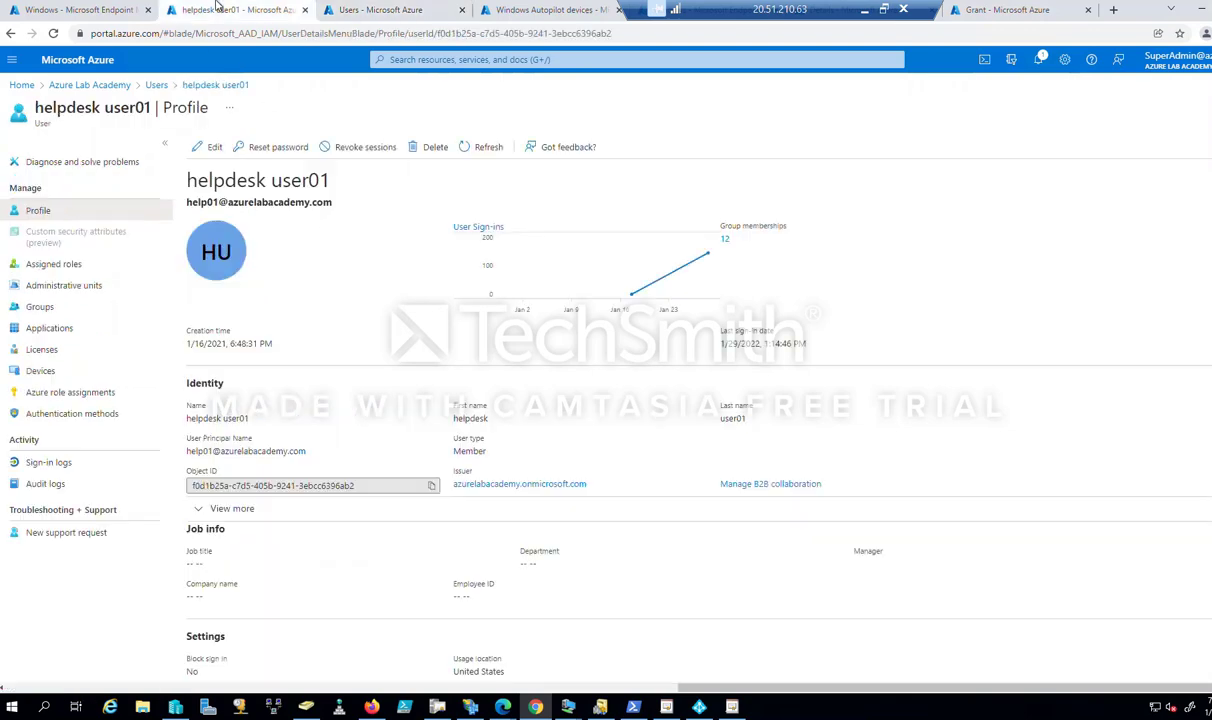
# Check device BL-4783ZM2 and its primary user in Endpoint Manager, then return to the helpdesk user's profile.
pyautogui.click(90, 8)
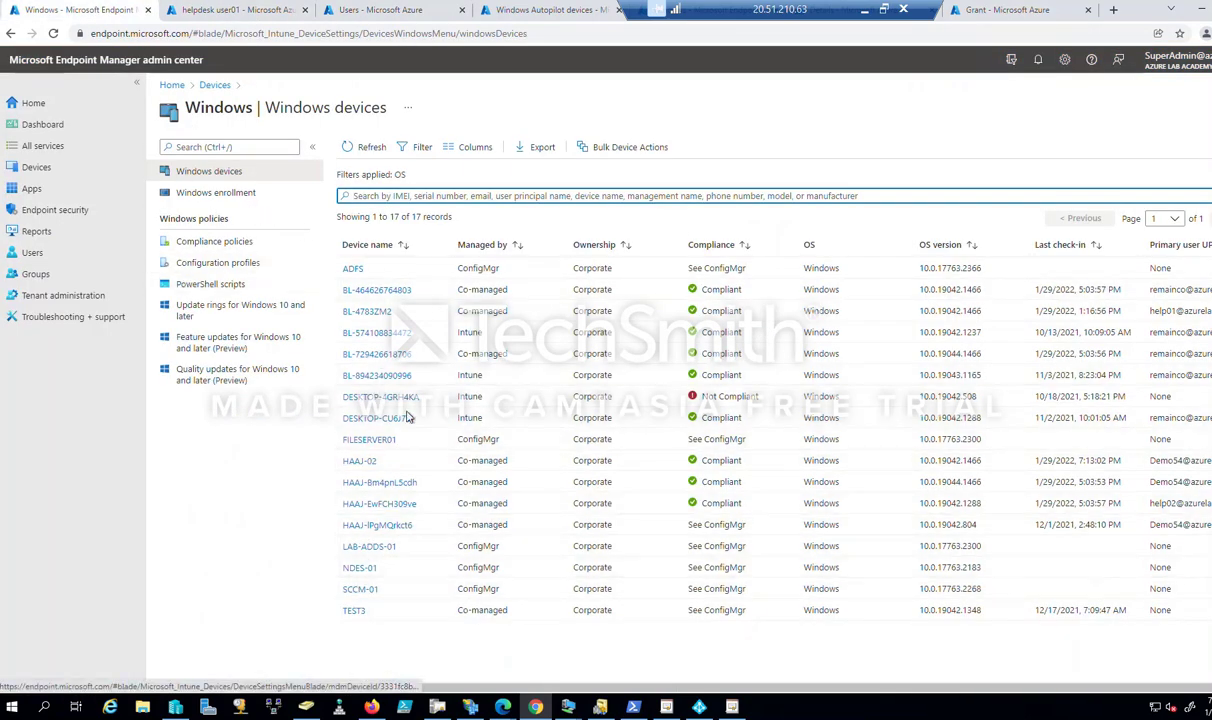
pyautogui.click(375, 313)
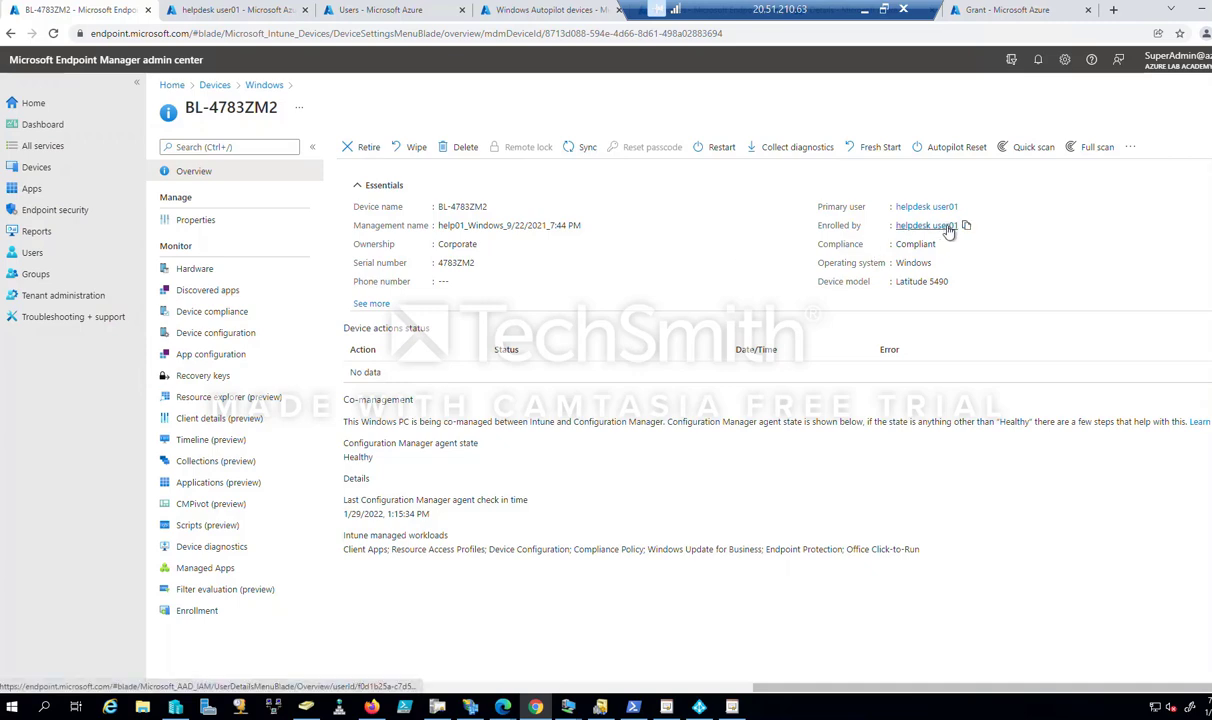
pyautogui.click(273, 7)
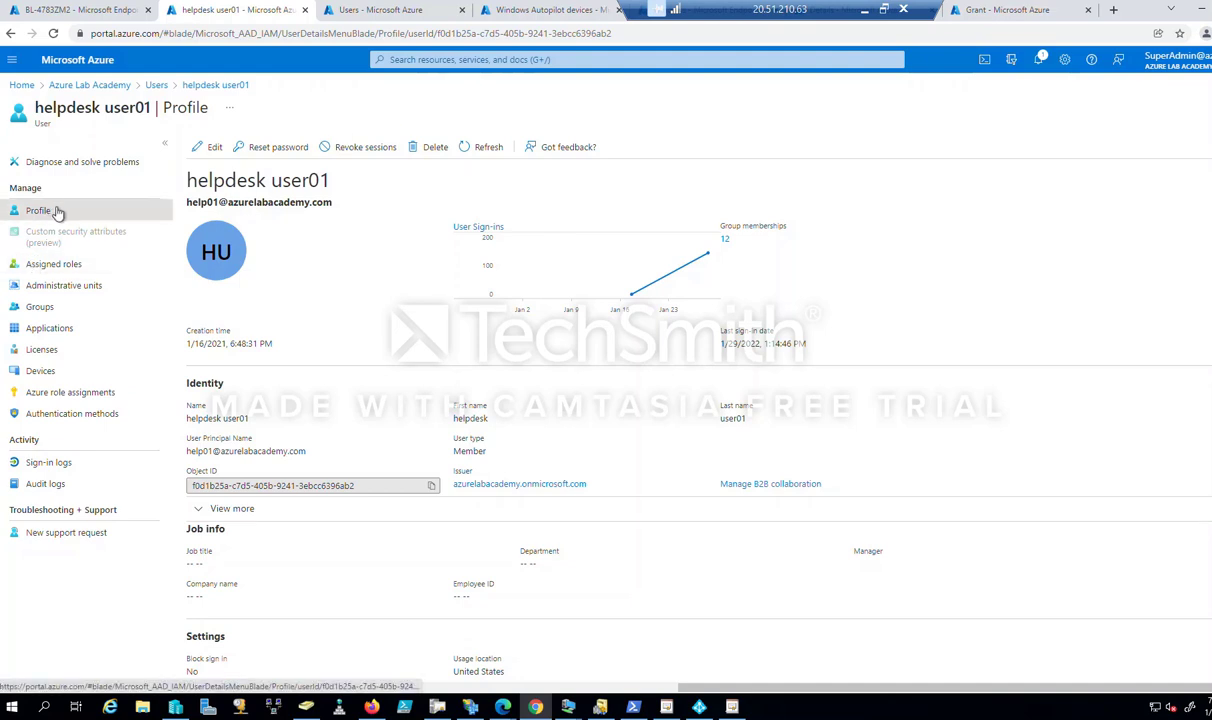
# Open Security > Authentication methods policies, where FIDO2 Security Key is enabled for All users.
pyautogui.click(390, 9)
pyautogui.click(80, 9)
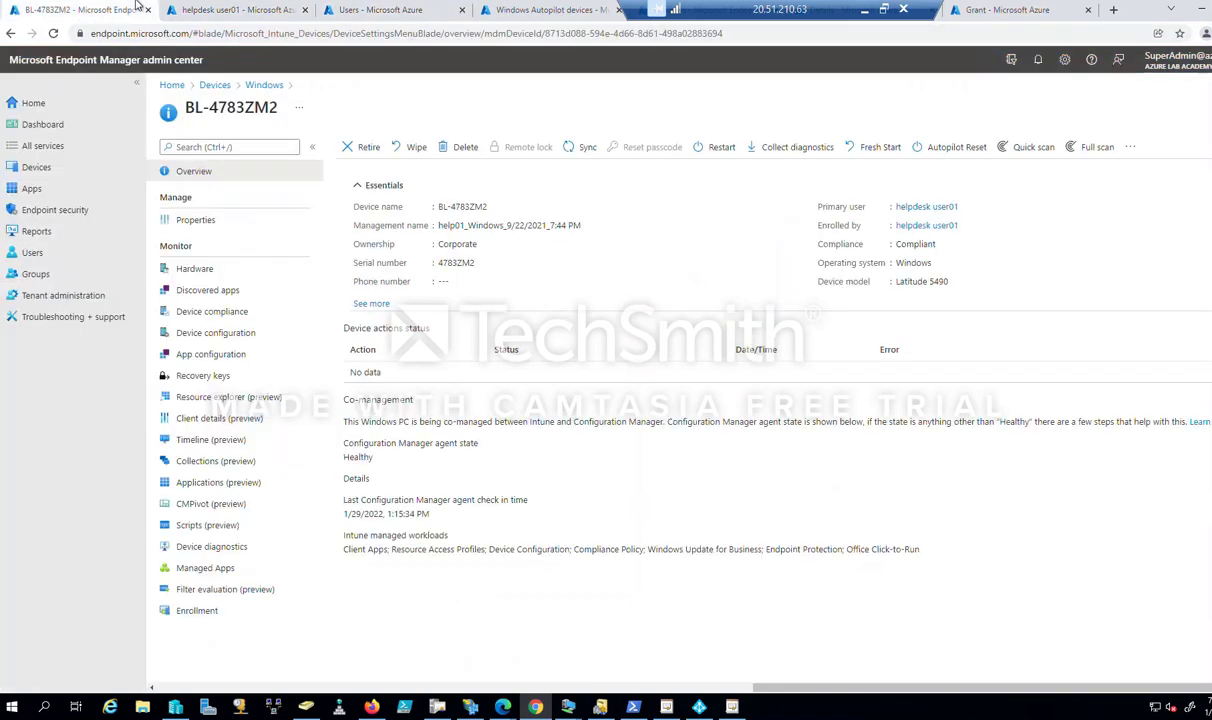
pyautogui.click(199, 12)
pyautogui.click(60, 86)
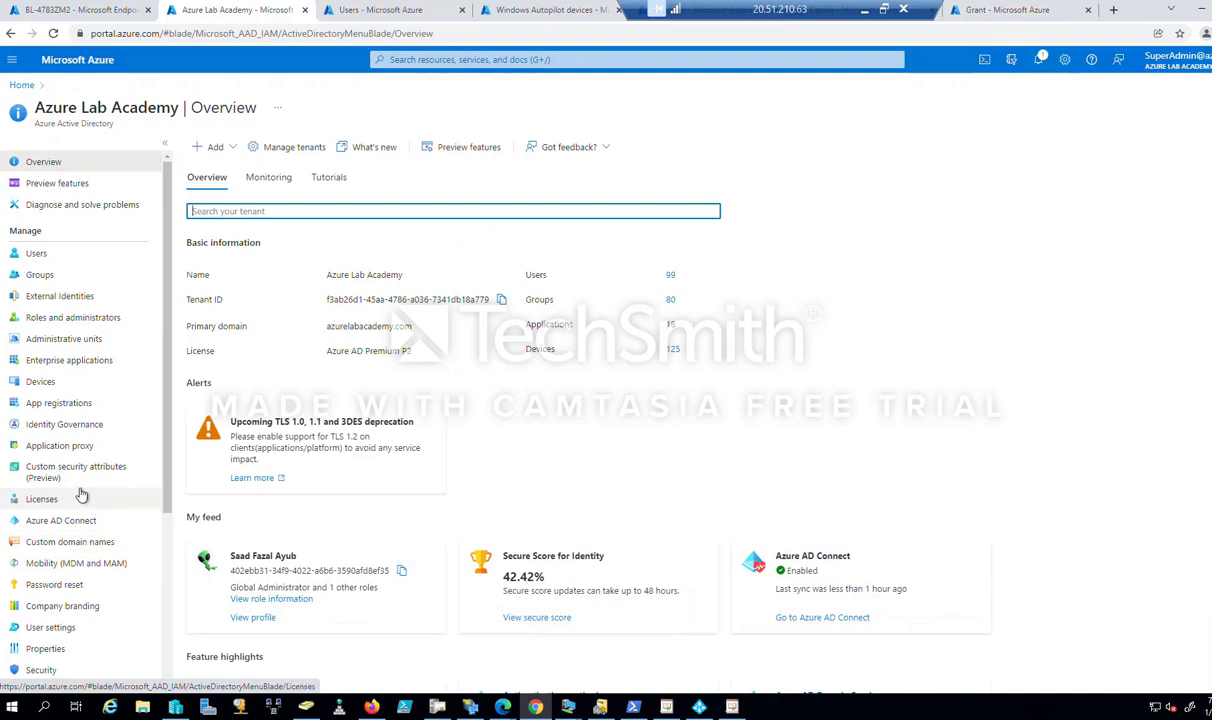
pyautogui.scroll(-1, 70, 421)
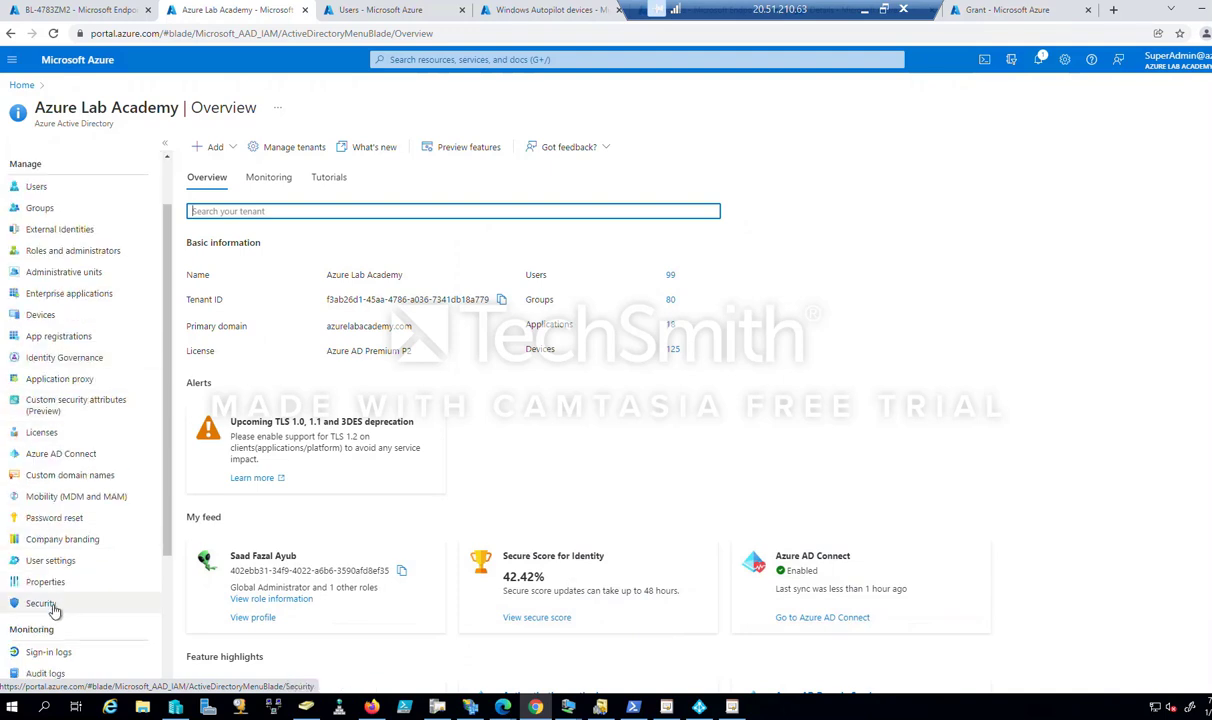
pyautogui.click(55, 607)
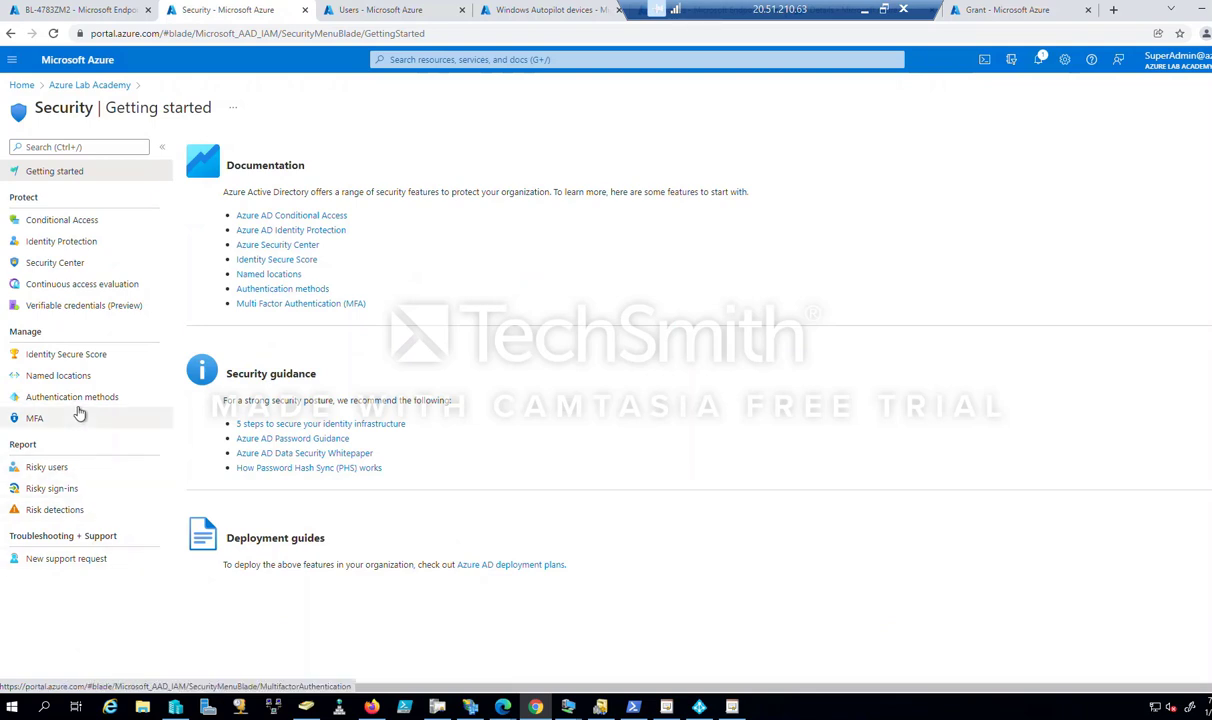
pyautogui.click(80, 401)
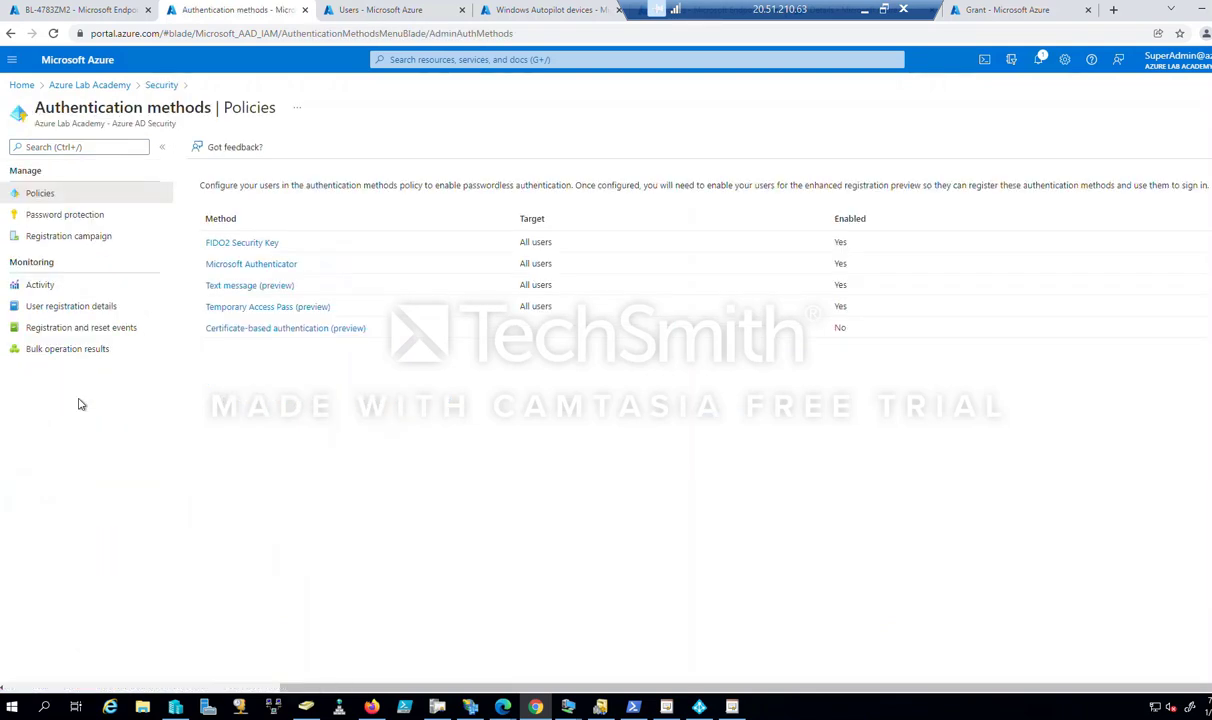
pyautogui.click(240, 247)
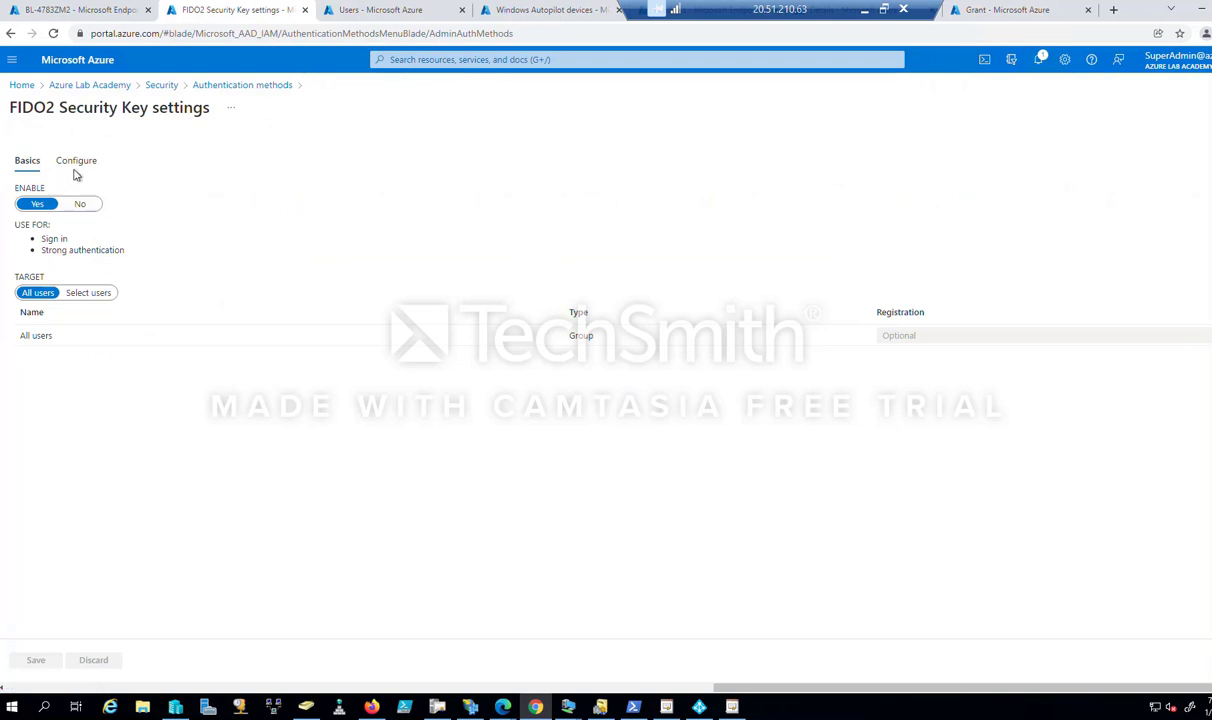
pyautogui.click(79, 206)
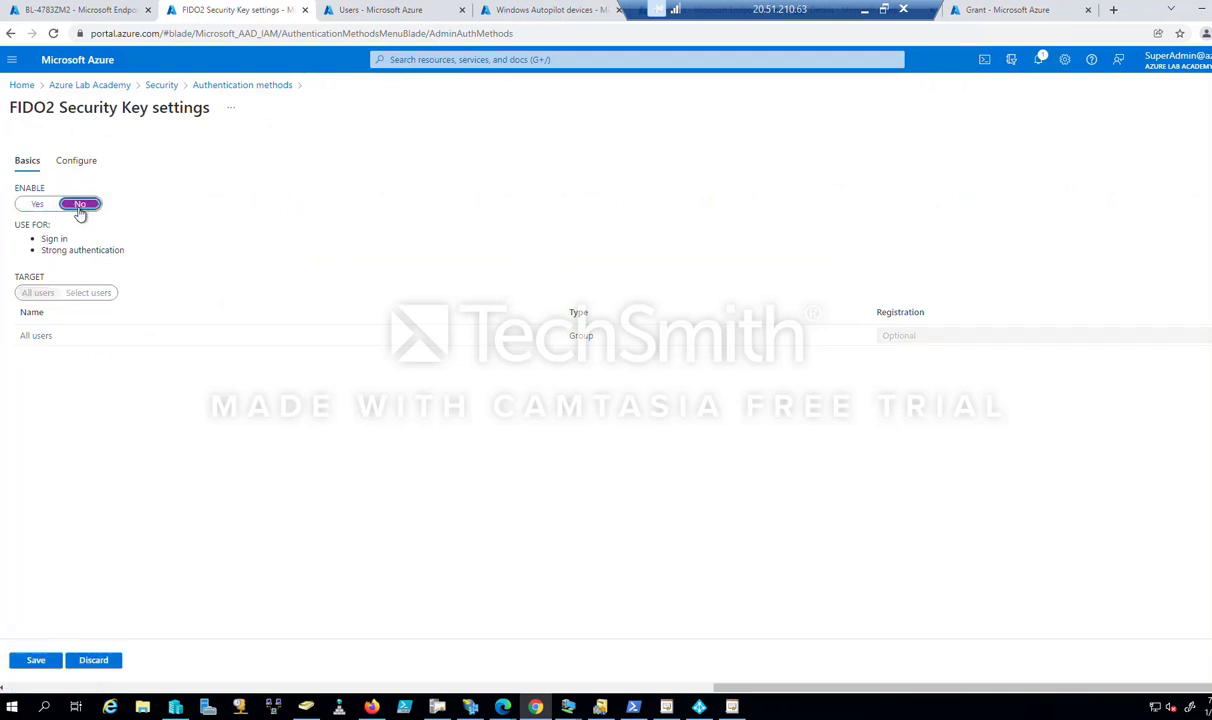
pyautogui.click(37, 206)
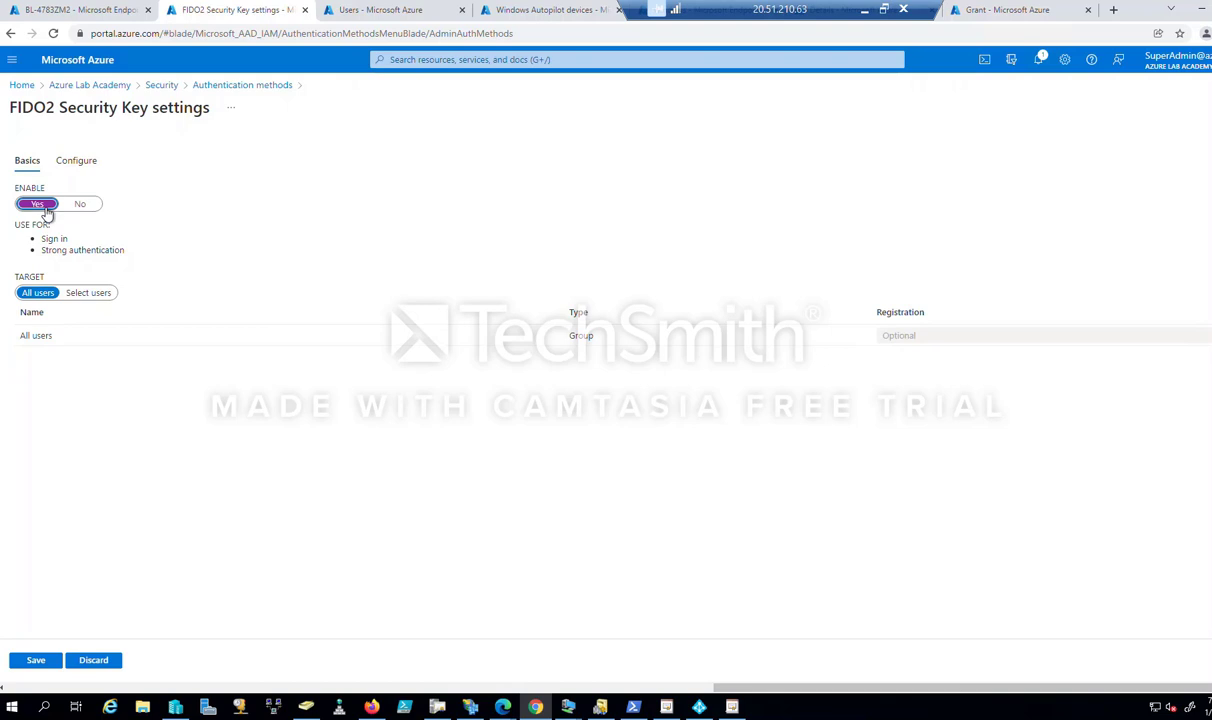
pyautogui.click(84, 296)
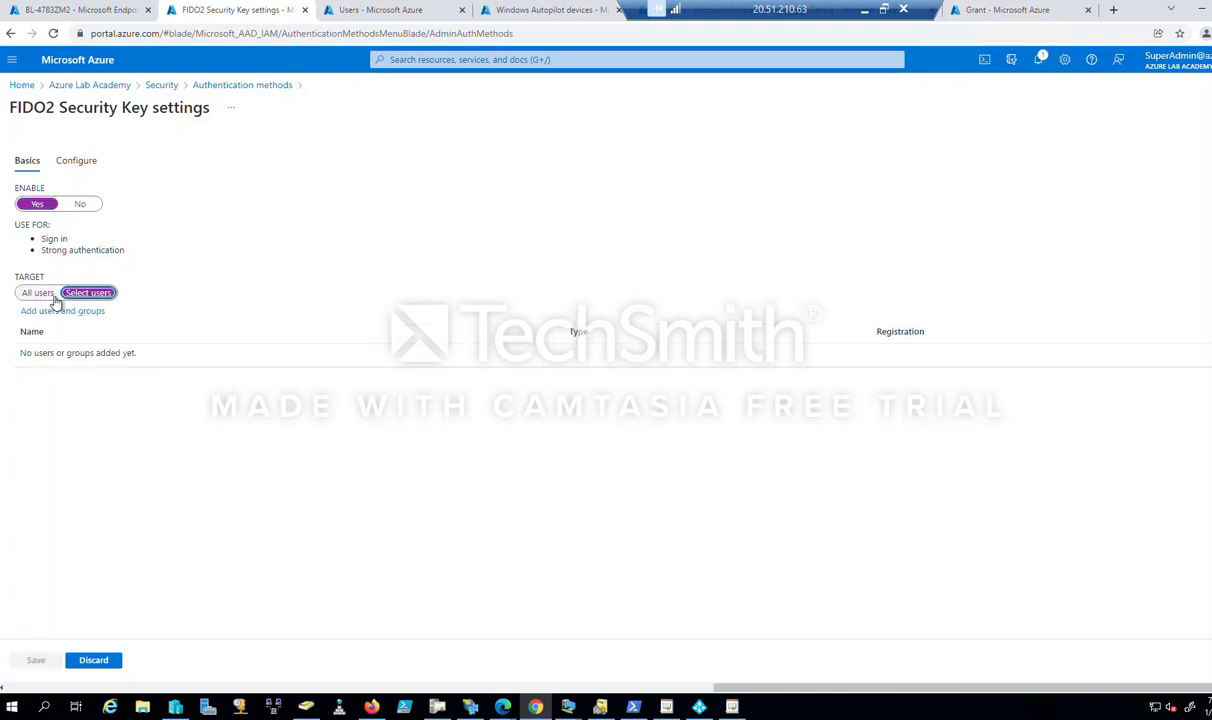
pyautogui.click(57, 298)
pyautogui.click(88, 294)
pyautogui.click(1211, 107)
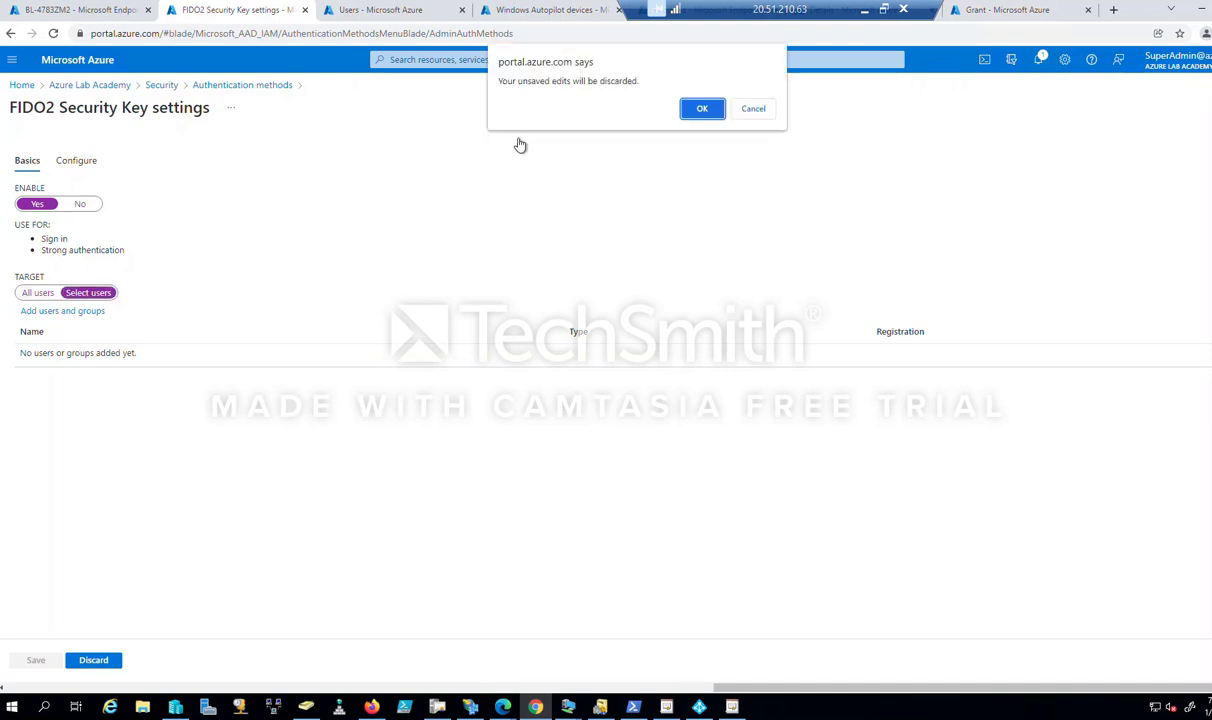
pyautogui.click(699, 109)
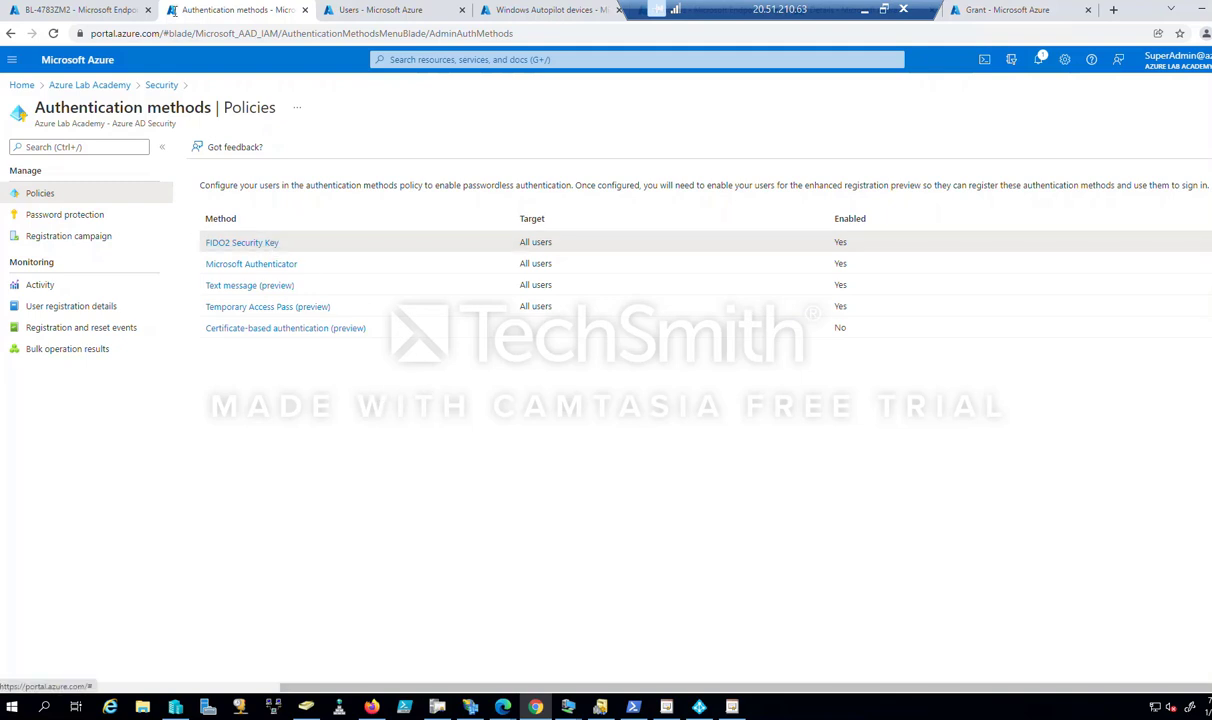
# Switch between the BL-4783ZM2 device and authentication policies tabs, then move the AnyDesk connection bar aside.
pyautogui.click(97, 9)
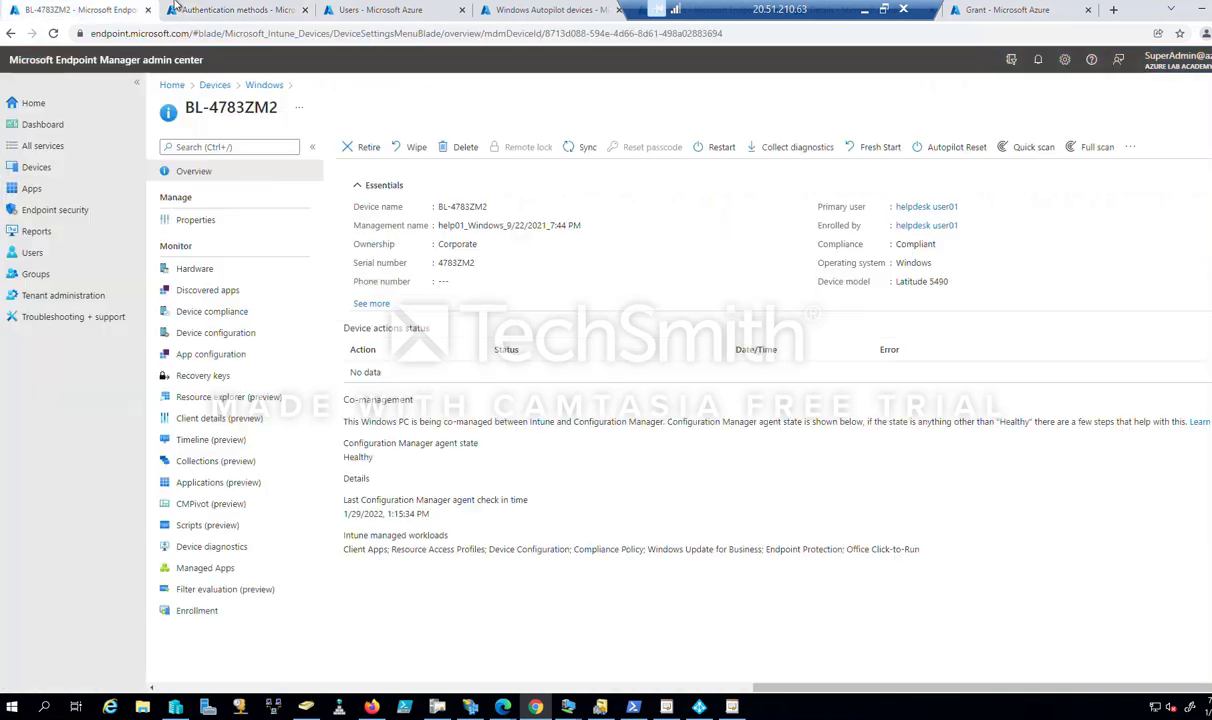
pyautogui.click(229, 9)
pyautogui.click(135, 7)
pyautogui.click(207, 6)
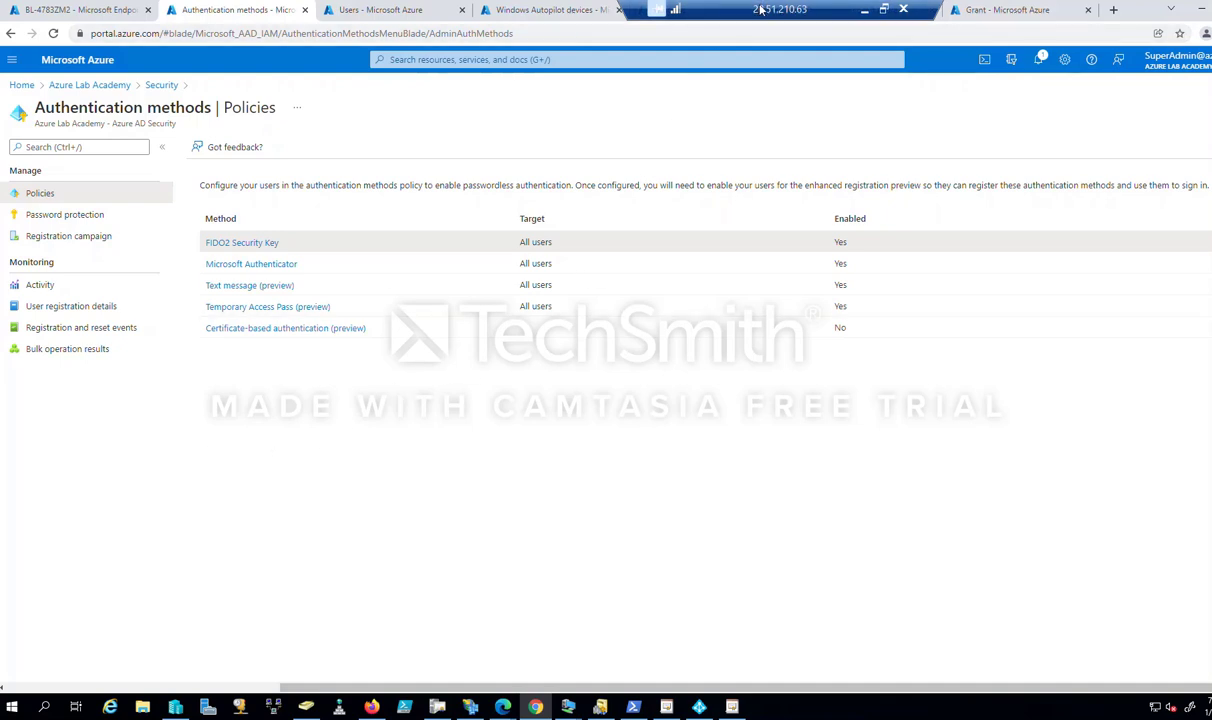
pyautogui.moveTo(760, 9); pyautogui.dragTo(362, 9)
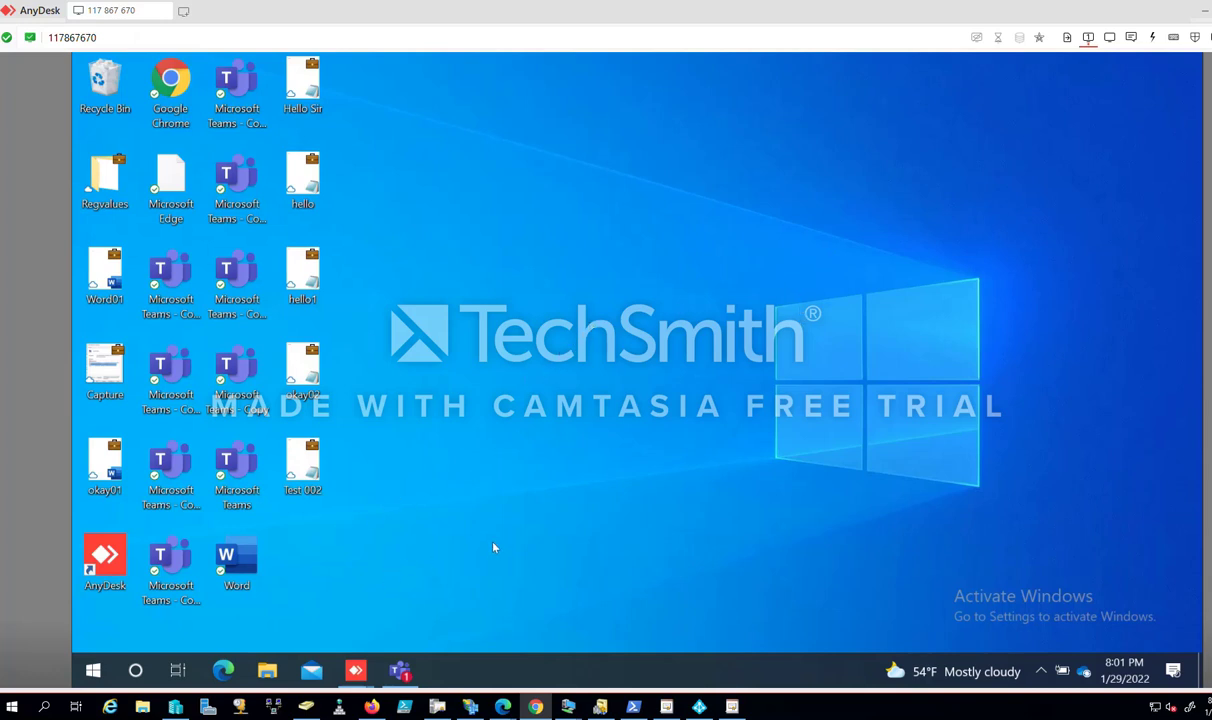
# In remote Edge, go to outlook.office.com and open View account from the HU avatar menu.
pyautogui.click(224, 668)
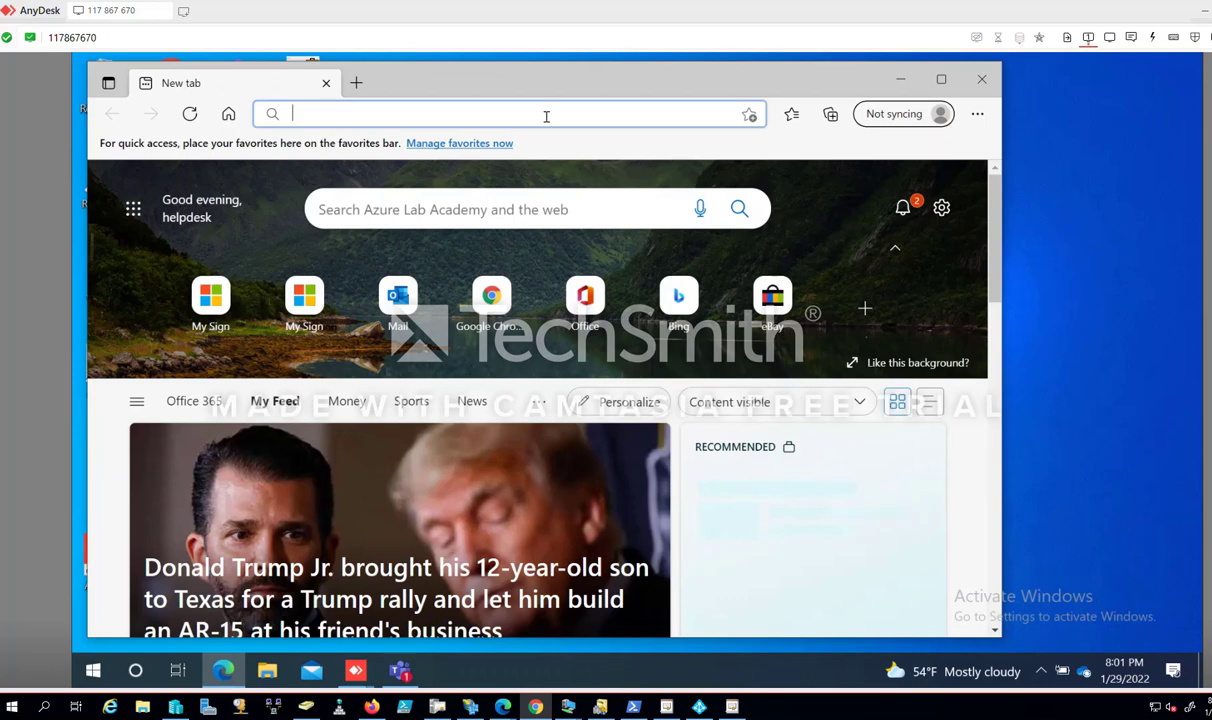
pyautogui.write('out')
pyautogui.press('Return')
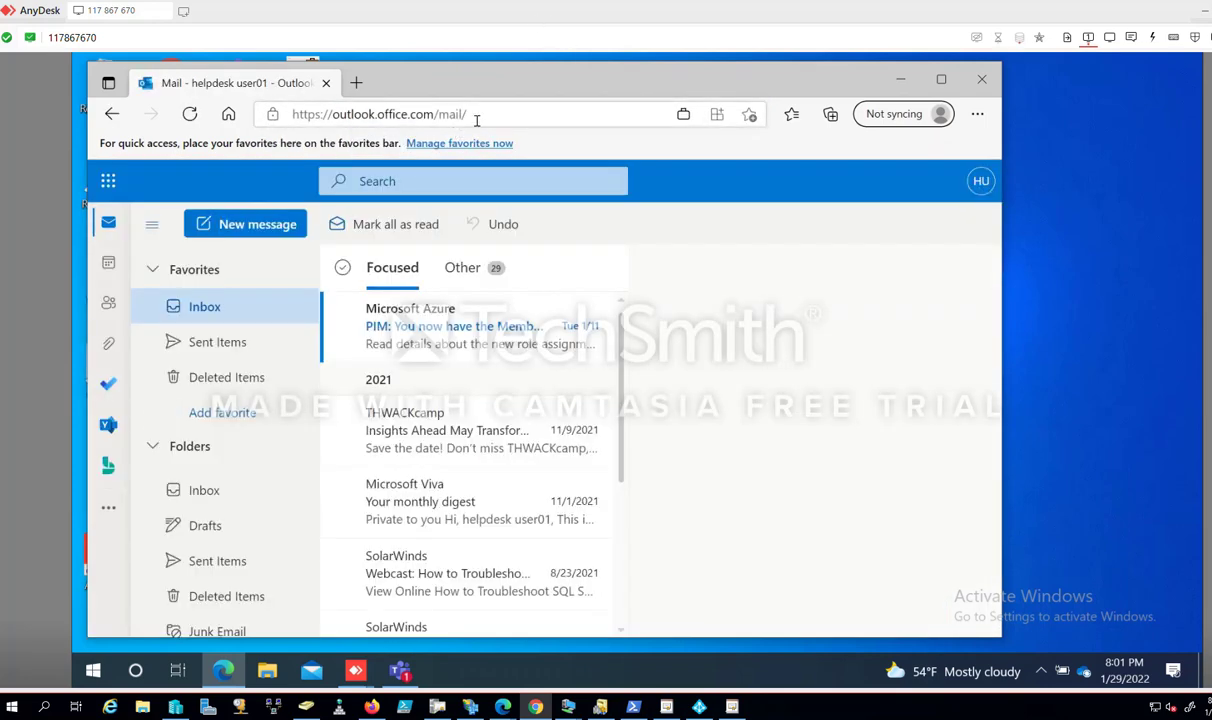
pyautogui.click(981, 181)
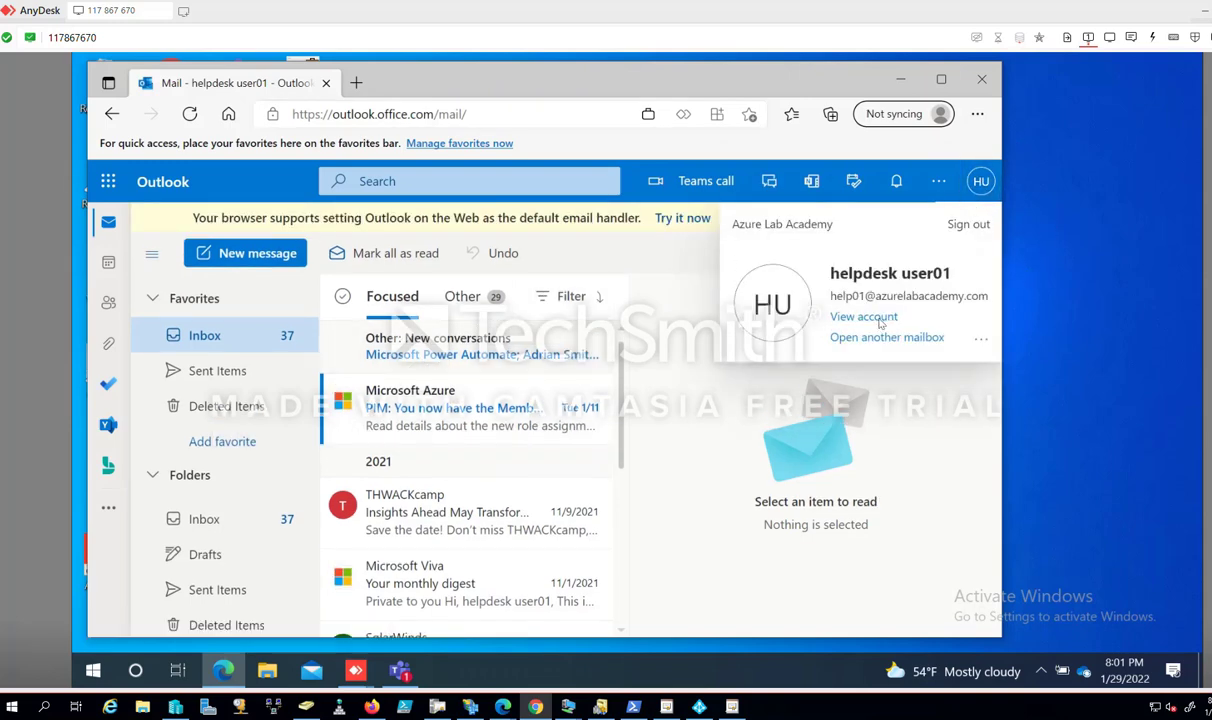
pyautogui.click(862, 317)
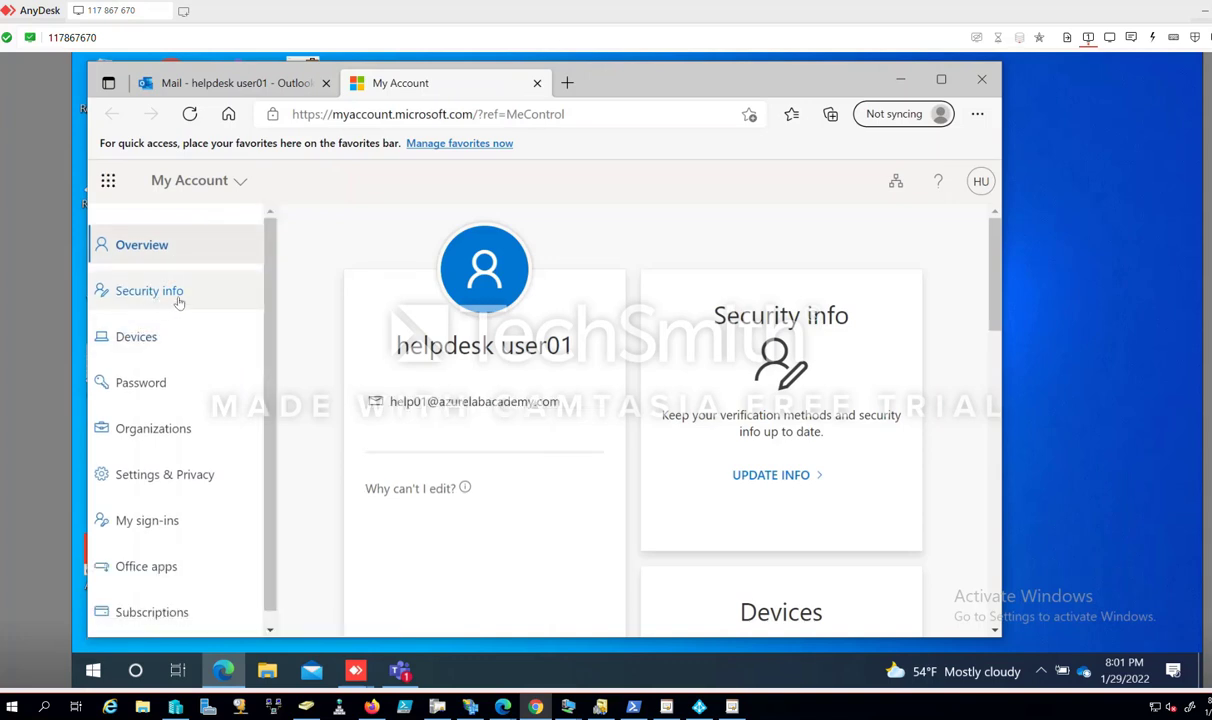
# Delete the Yubico FIDO2 security key from Security info and dismiss the confirmation notice.
pyautogui.click(180, 302)
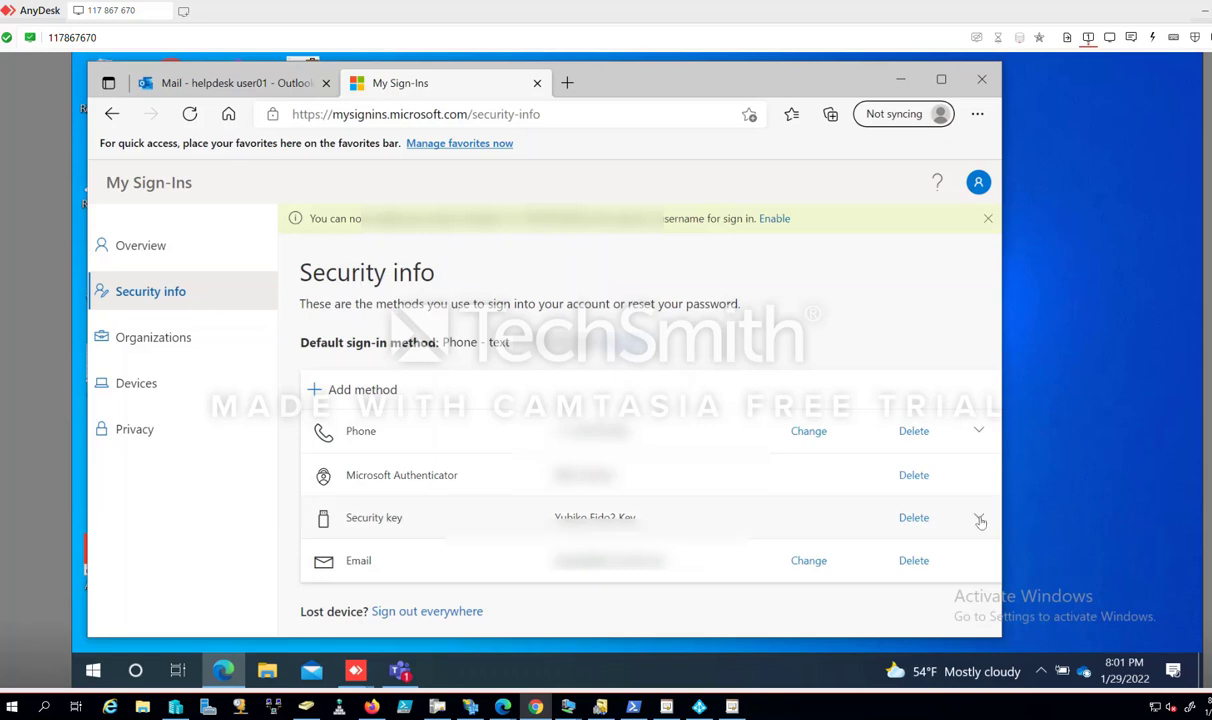
pyautogui.click(980, 519)
pyautogui.click(901, 519)
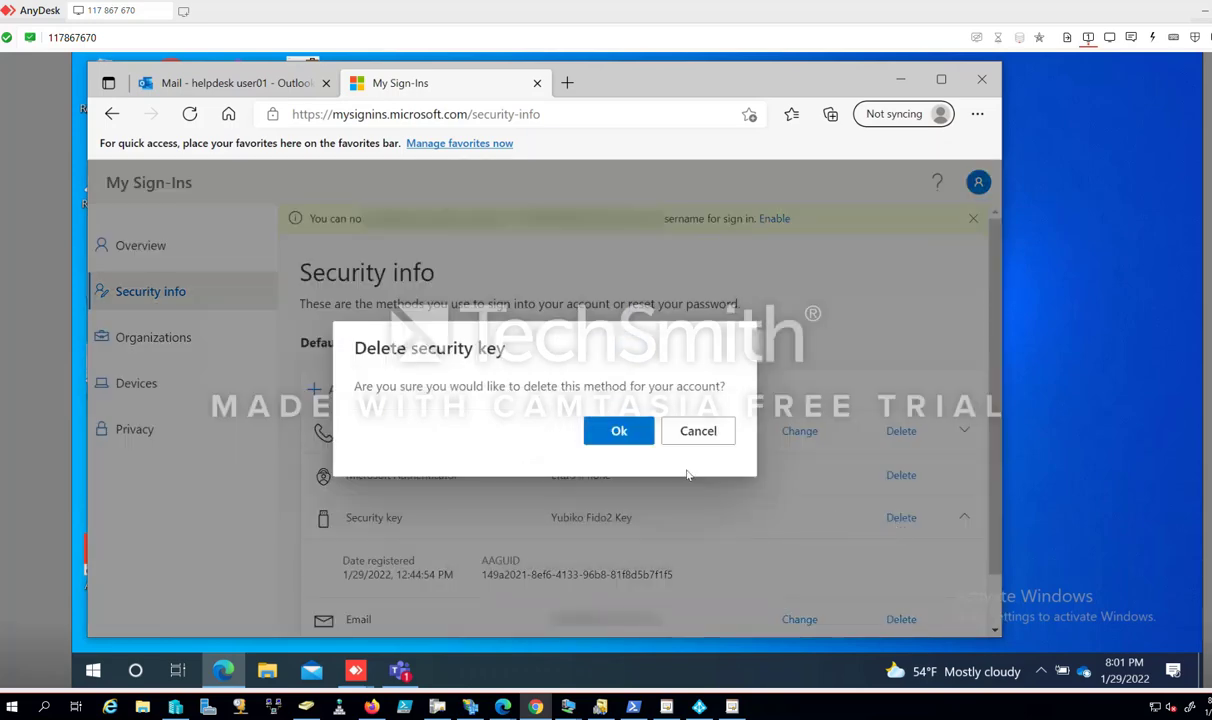
pyautogui.click(619, 431)
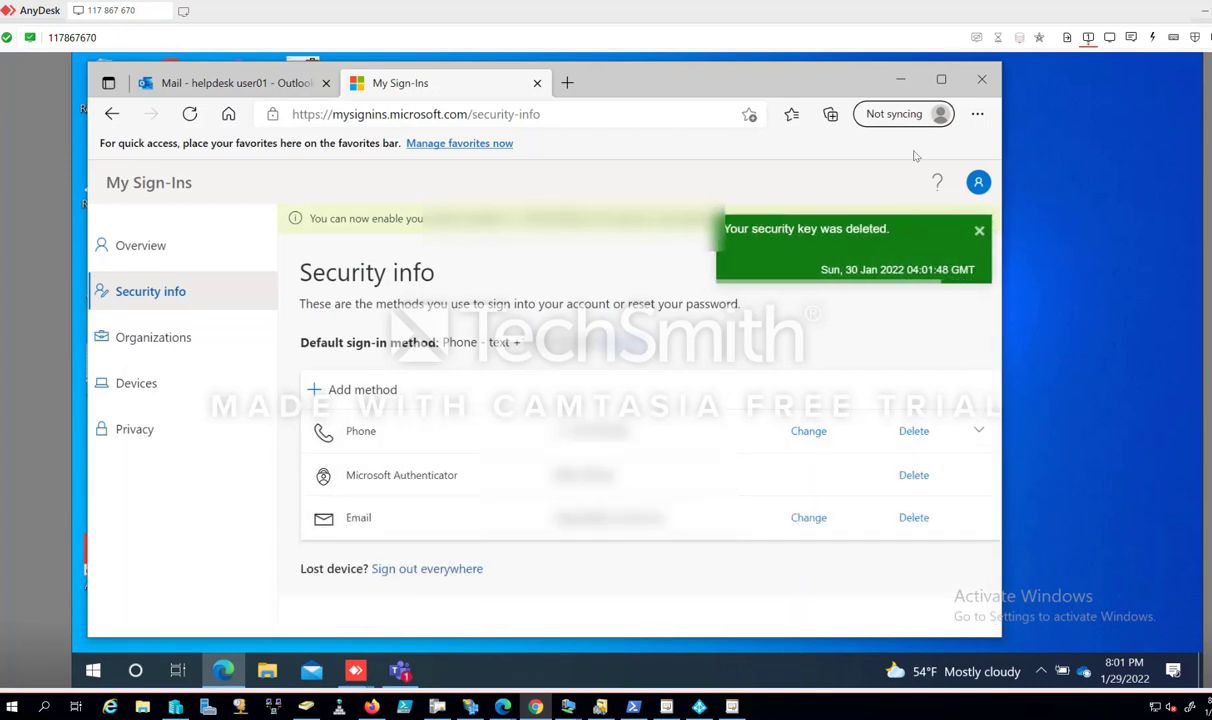
pyautogui.click(965, 230)
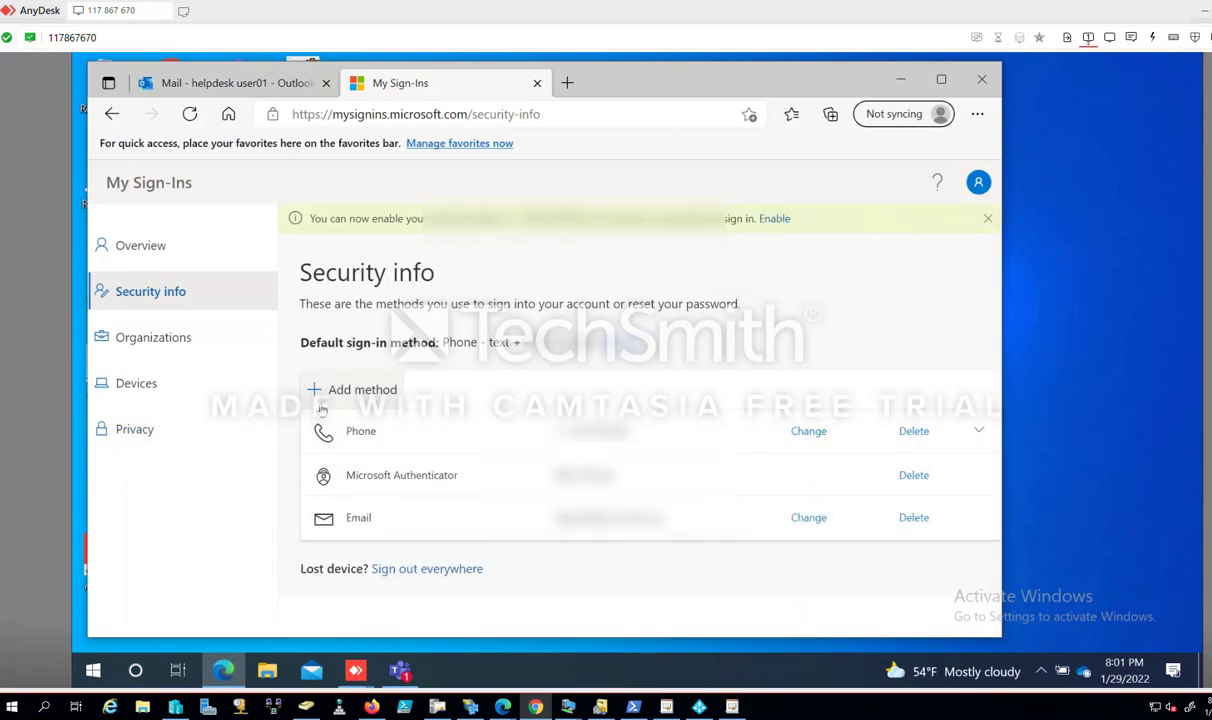
# Start adding a sign-in method, browse the method list, then cancel without adding one.
pyautogui.click(333, 392)
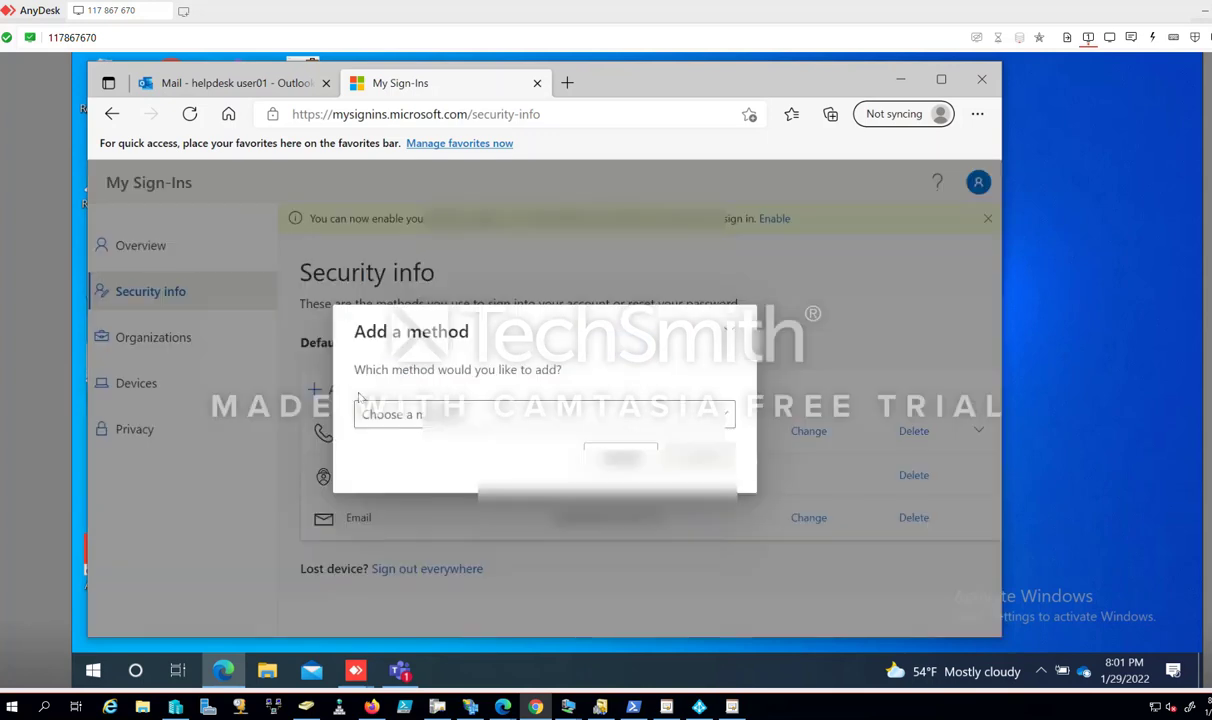
pyautogui.click(481, 416)
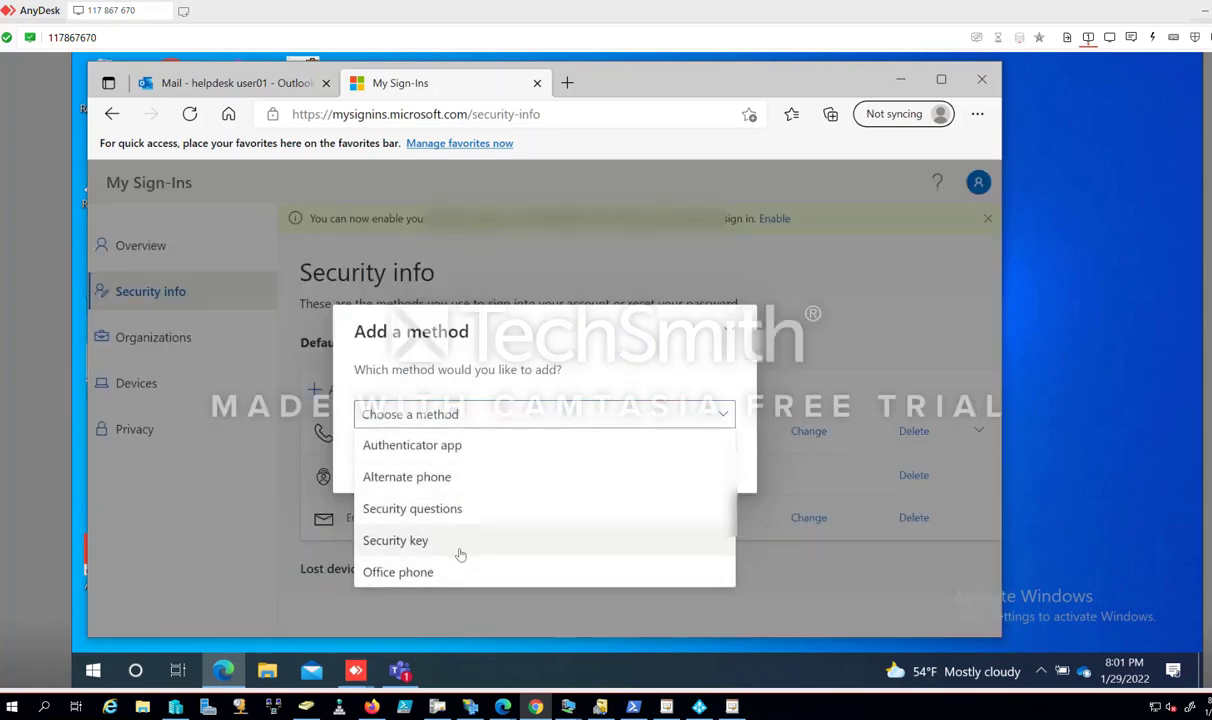
pyautogui.click(188, 560)
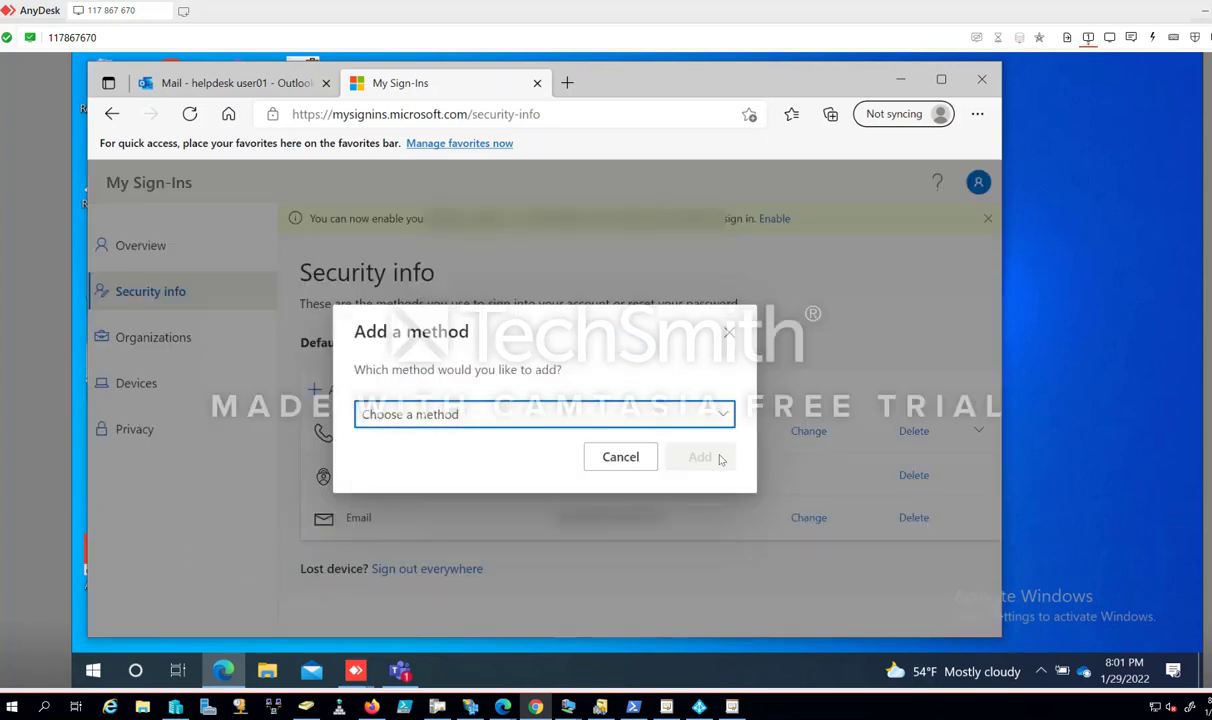
pyautogui.click(620, 457)
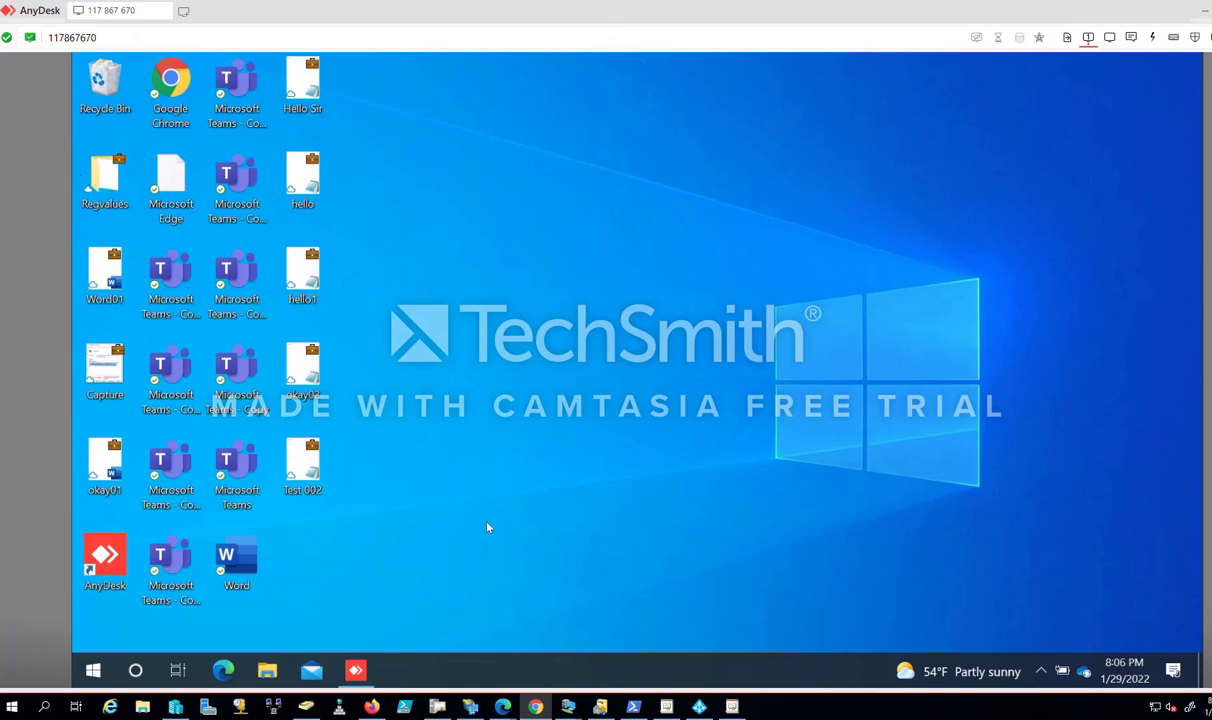
# Open mysignins.microsoft.com Security info and verify identity by entering the texted verification code.
pyautogui.click(223, 670)
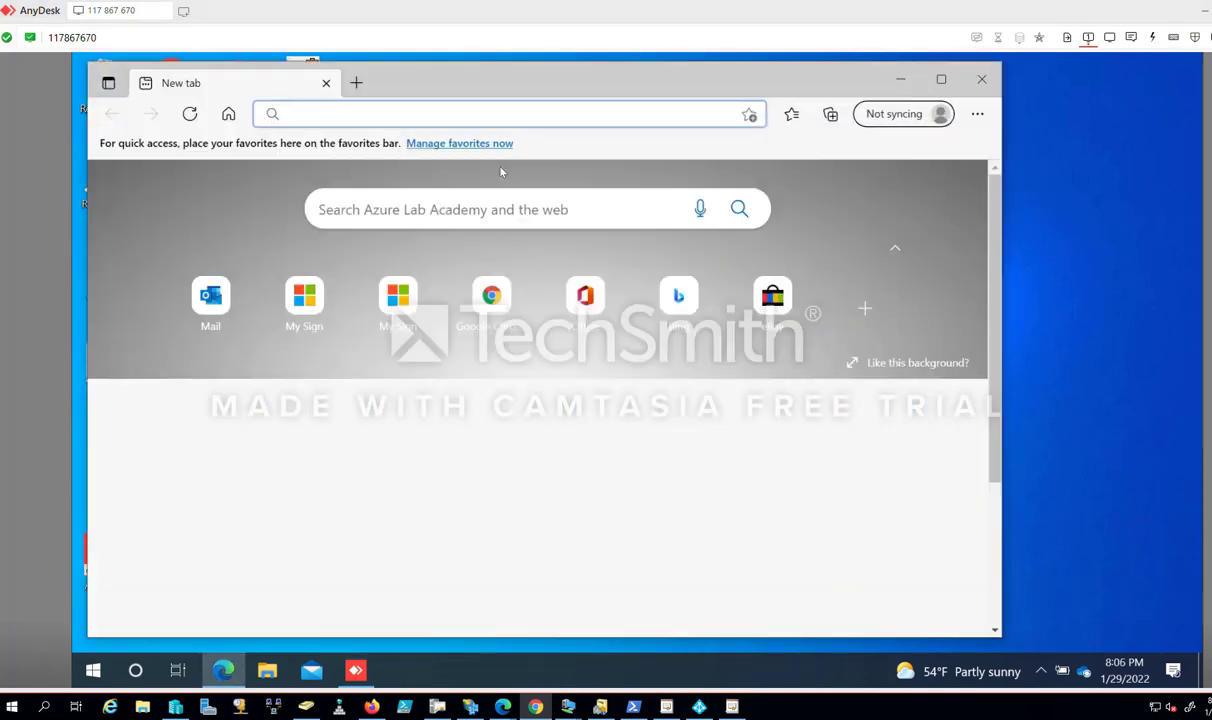
pyautogui.write('my')
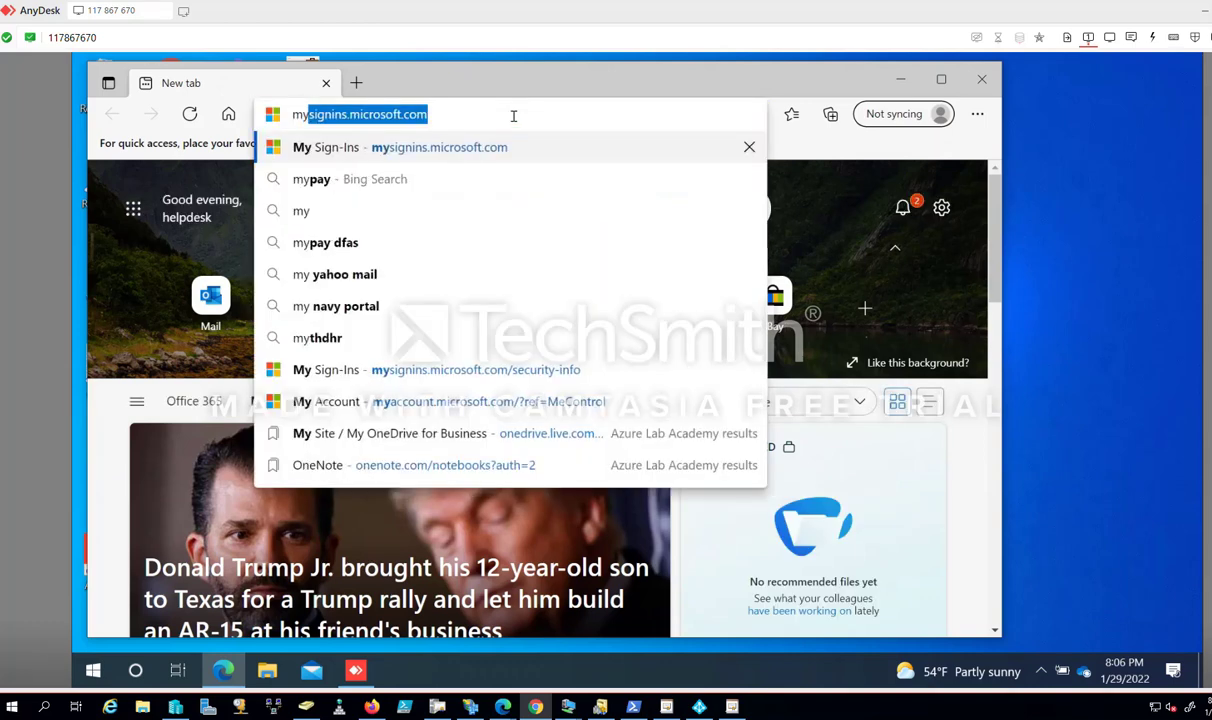
pyautogui.press('Return')
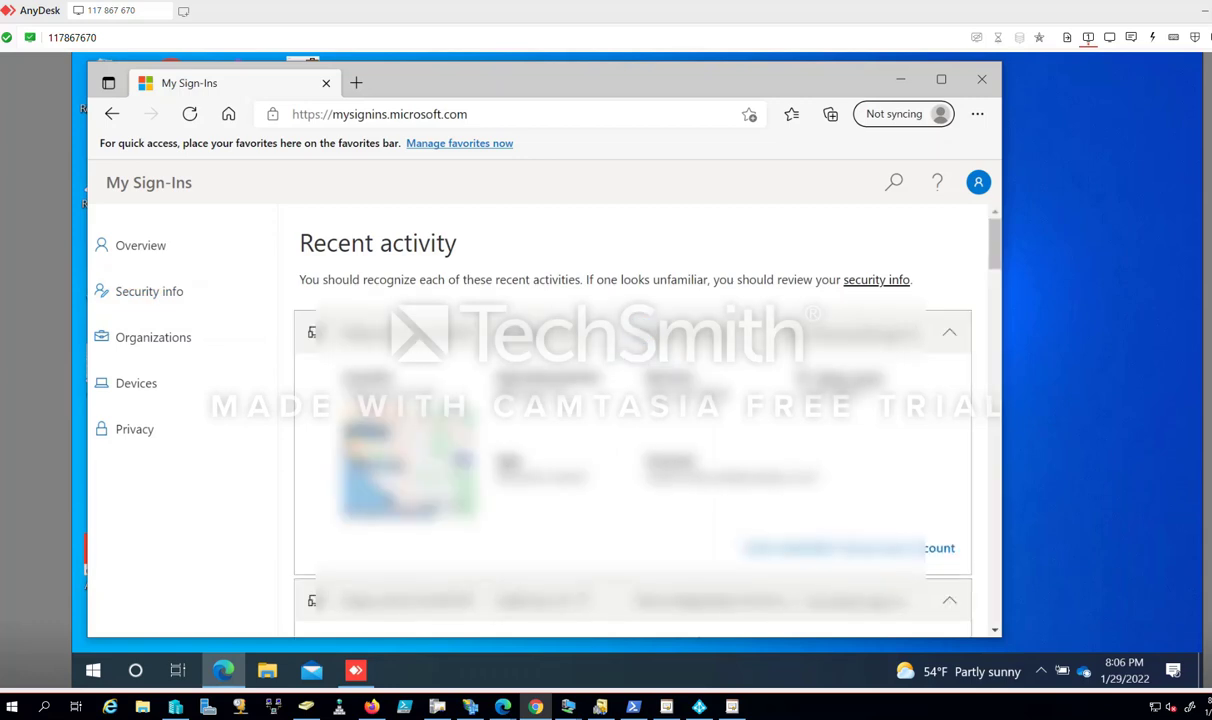
pyautogui.click(157, 298)
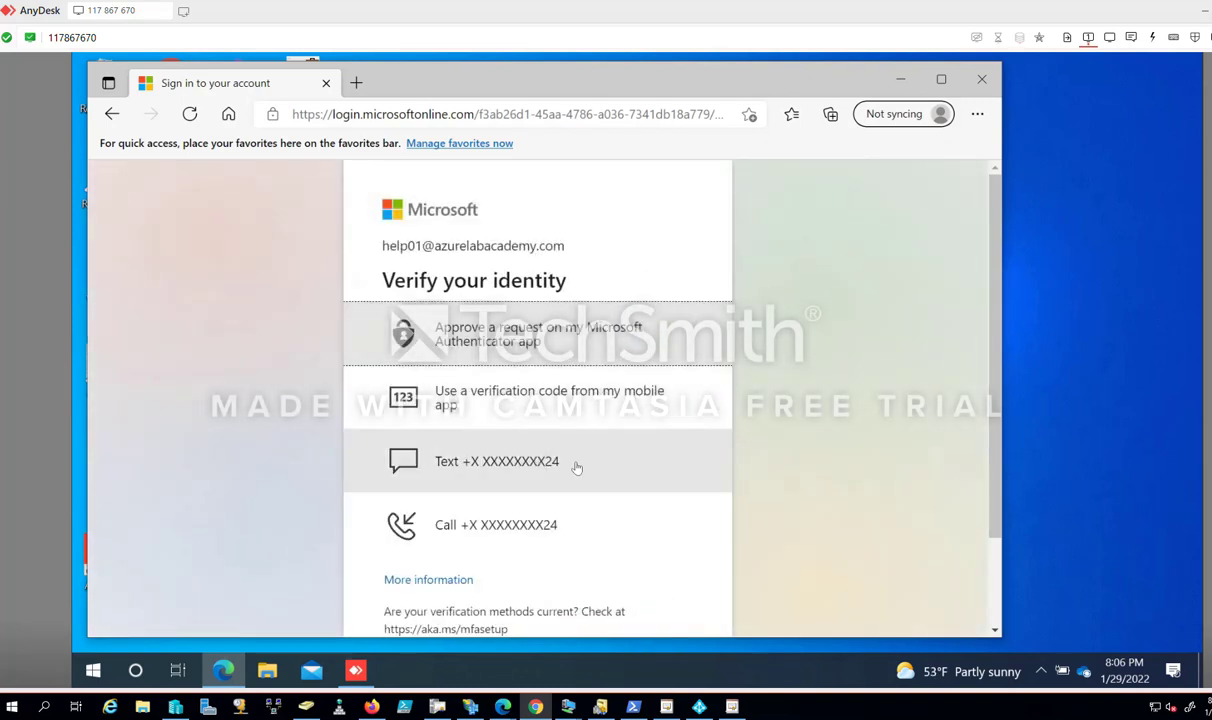
pyautogui.click(576, 467)
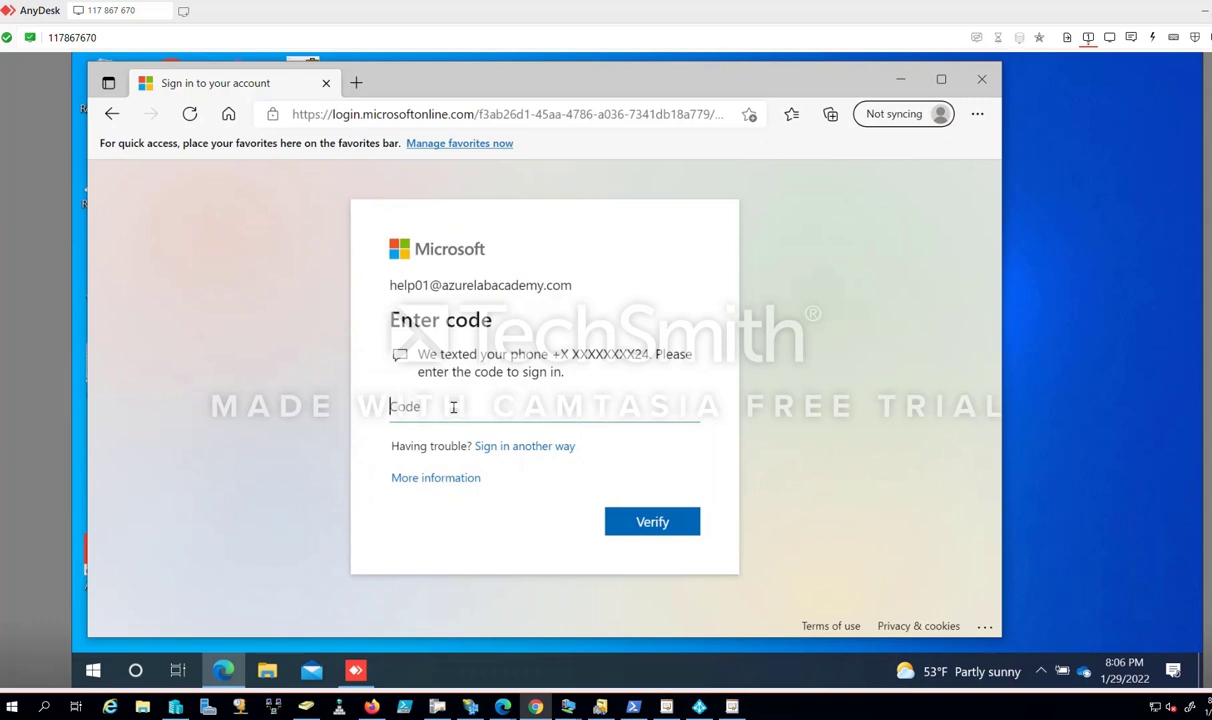
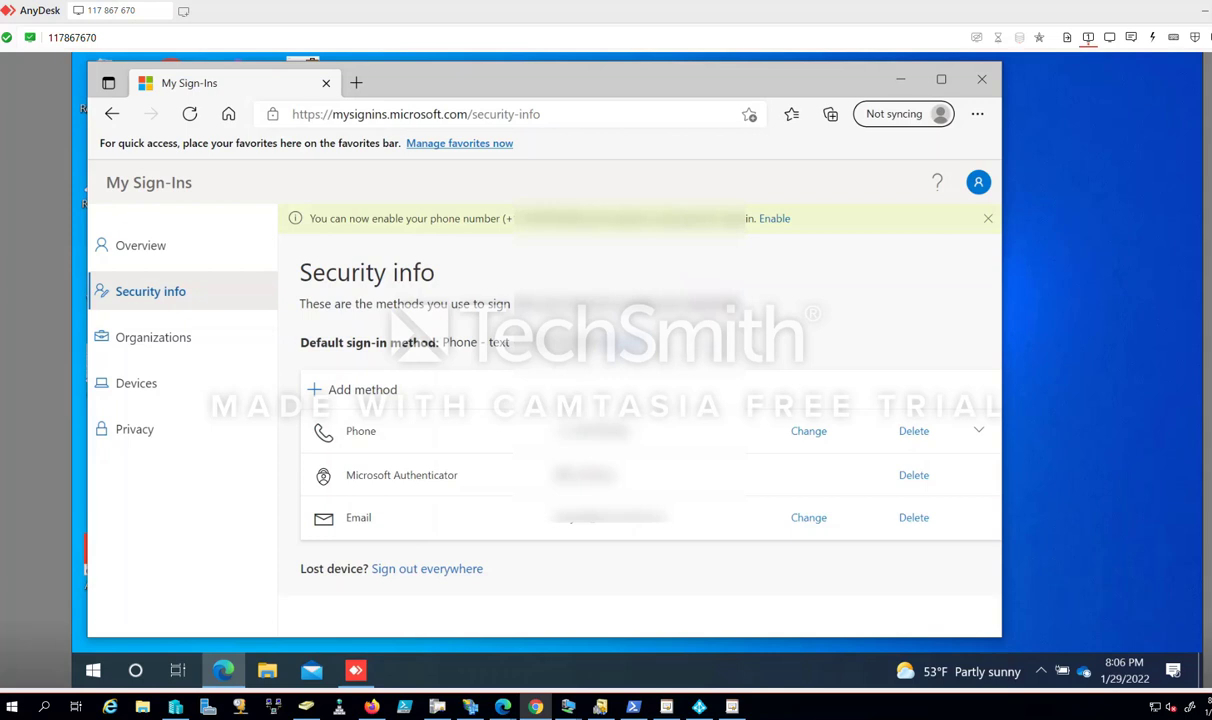
# Add a Security key sign-in method of type USB device and continue to the setup step.
pyautogui.click(362, 390)
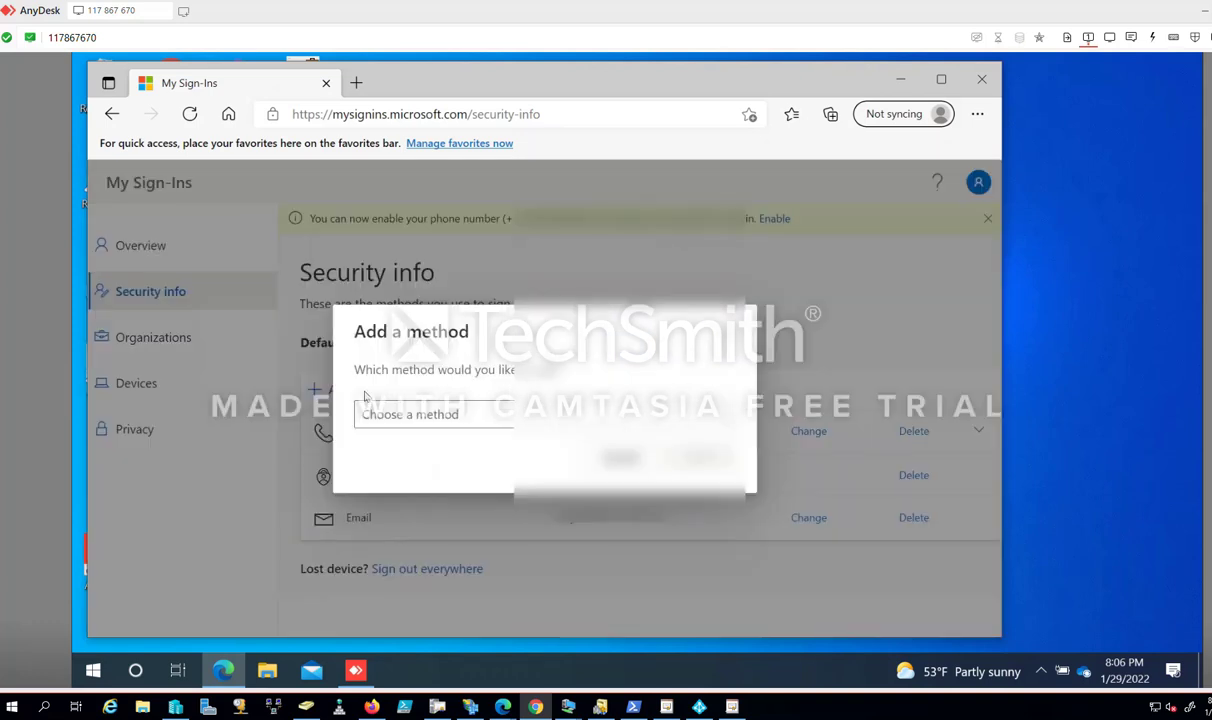
pyautogui.click(478, 418)
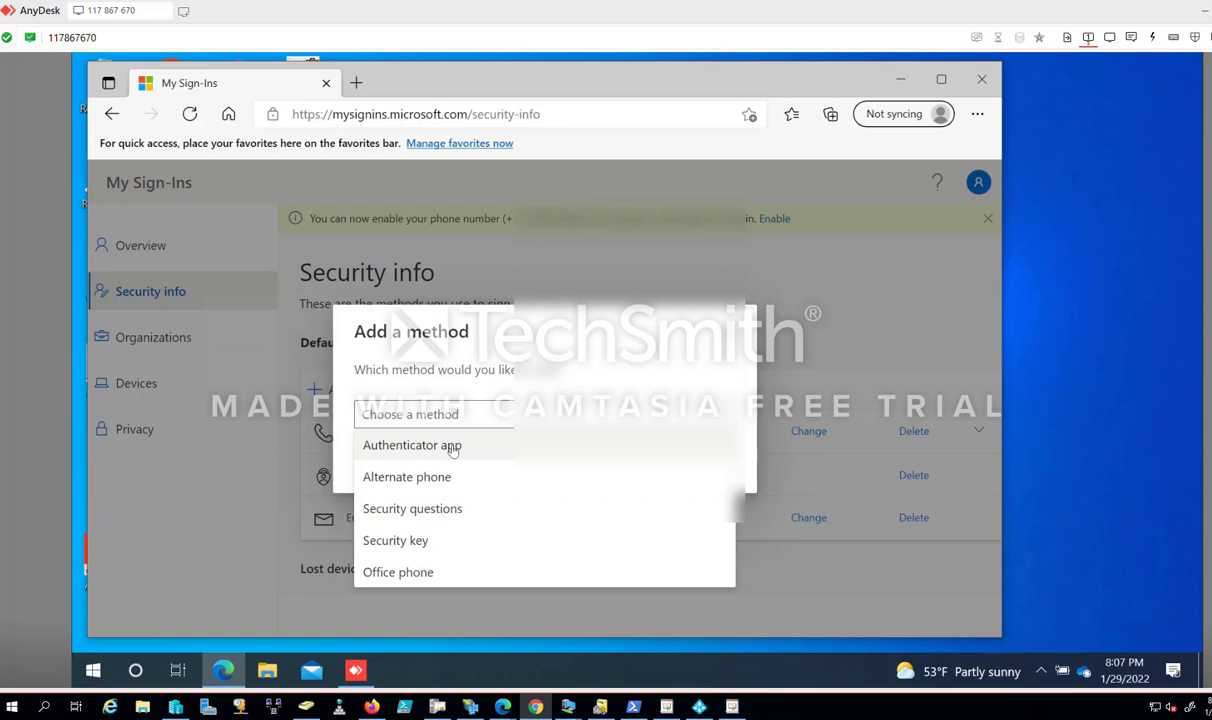
pyautogui.click(435, 548)
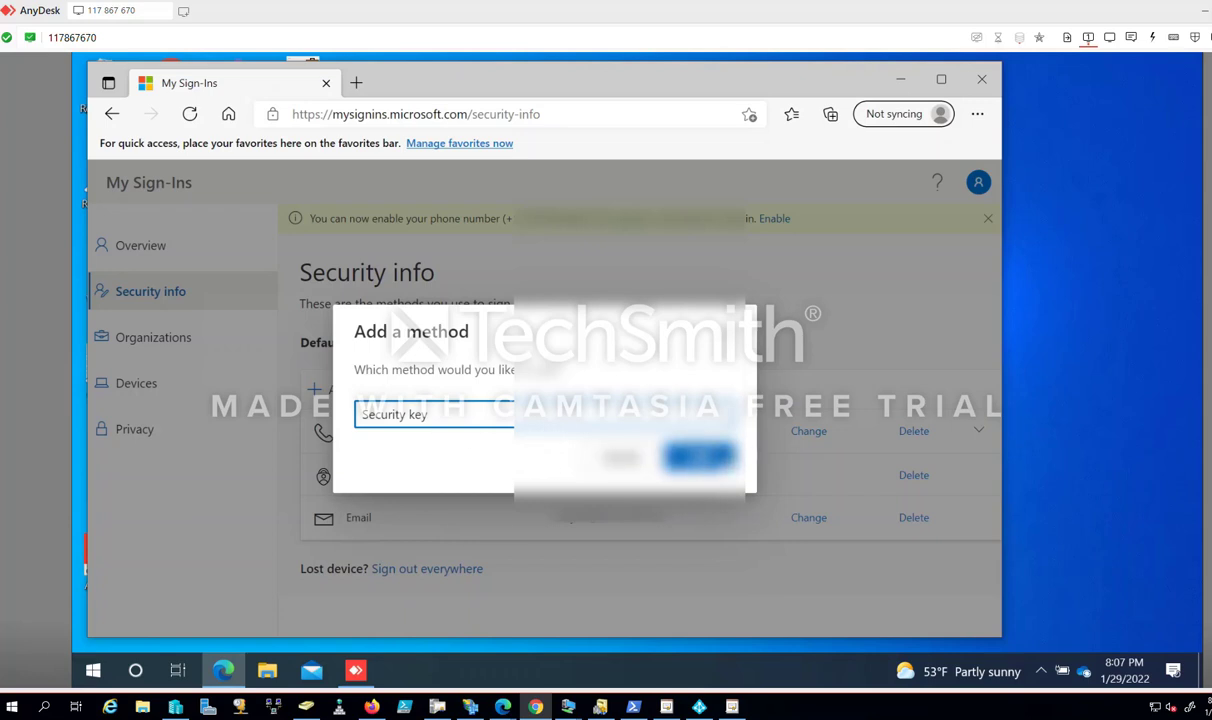
pyautogui.click(698, 457)
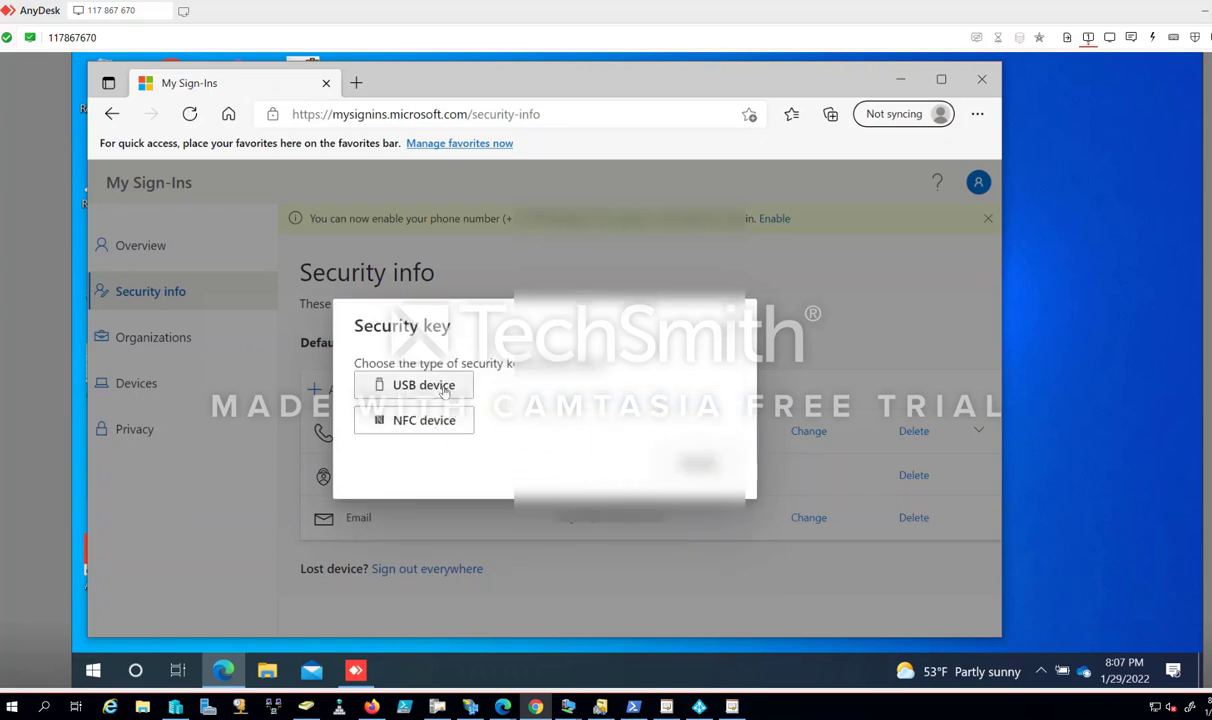
pyautogui.click(423, 386)
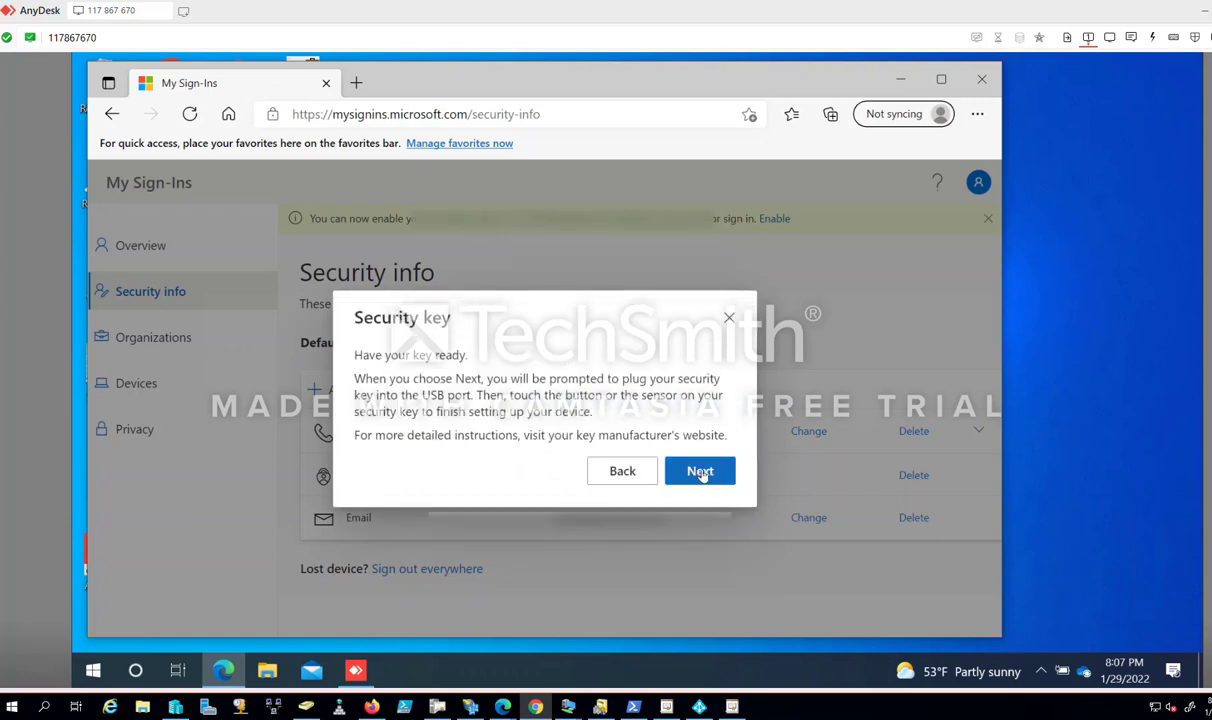
pyautogui.click(702, 474)
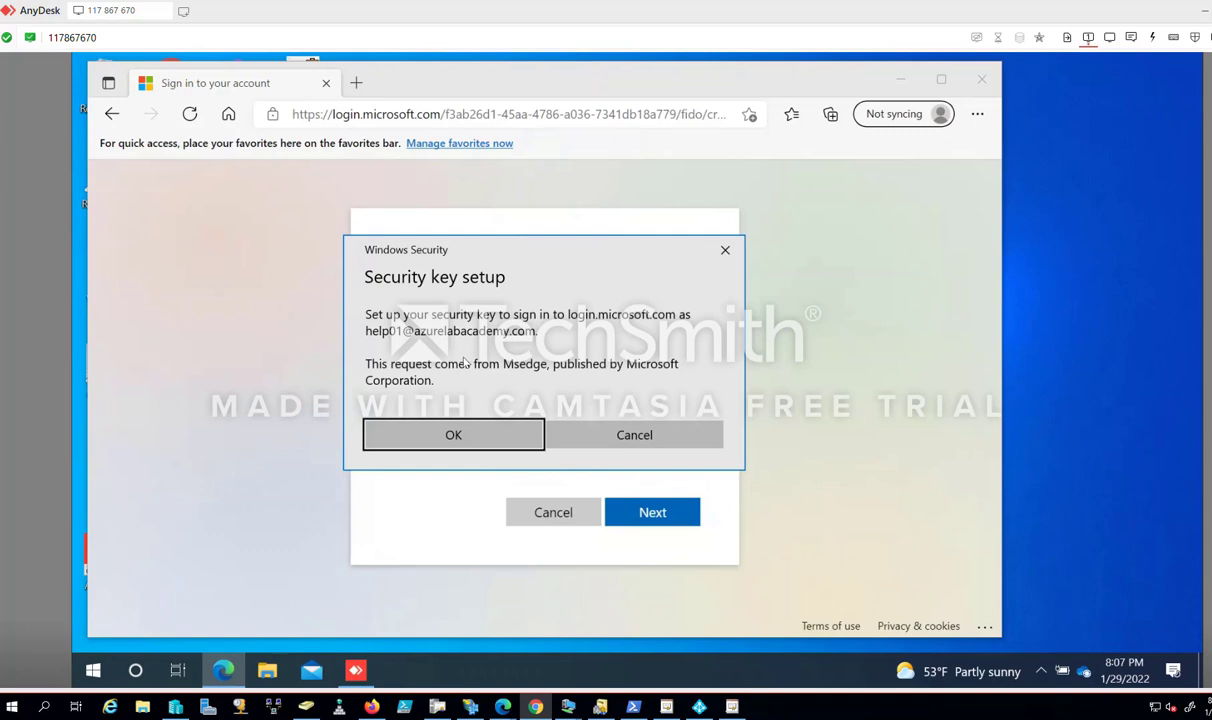
# Approve the Windows Security key setup prompts, then enter and confirm a new PIN for the key.
pyautogui.click(473, 430)
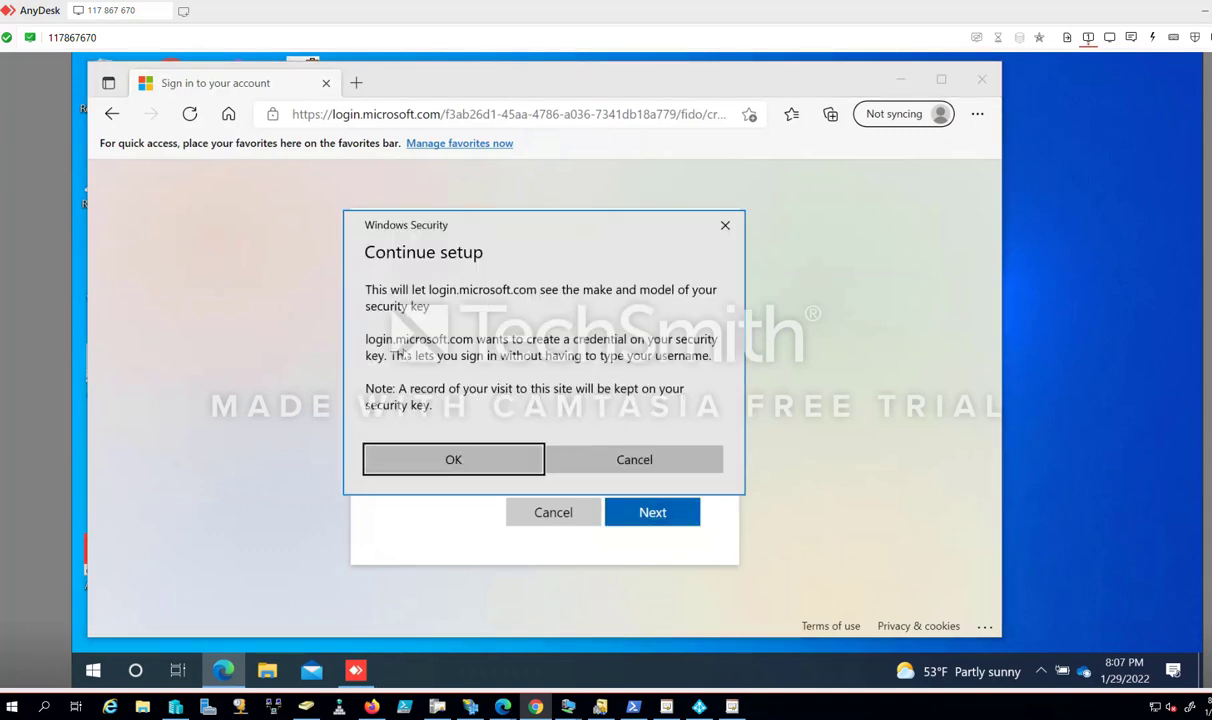
pyautogui.click(435, 461)
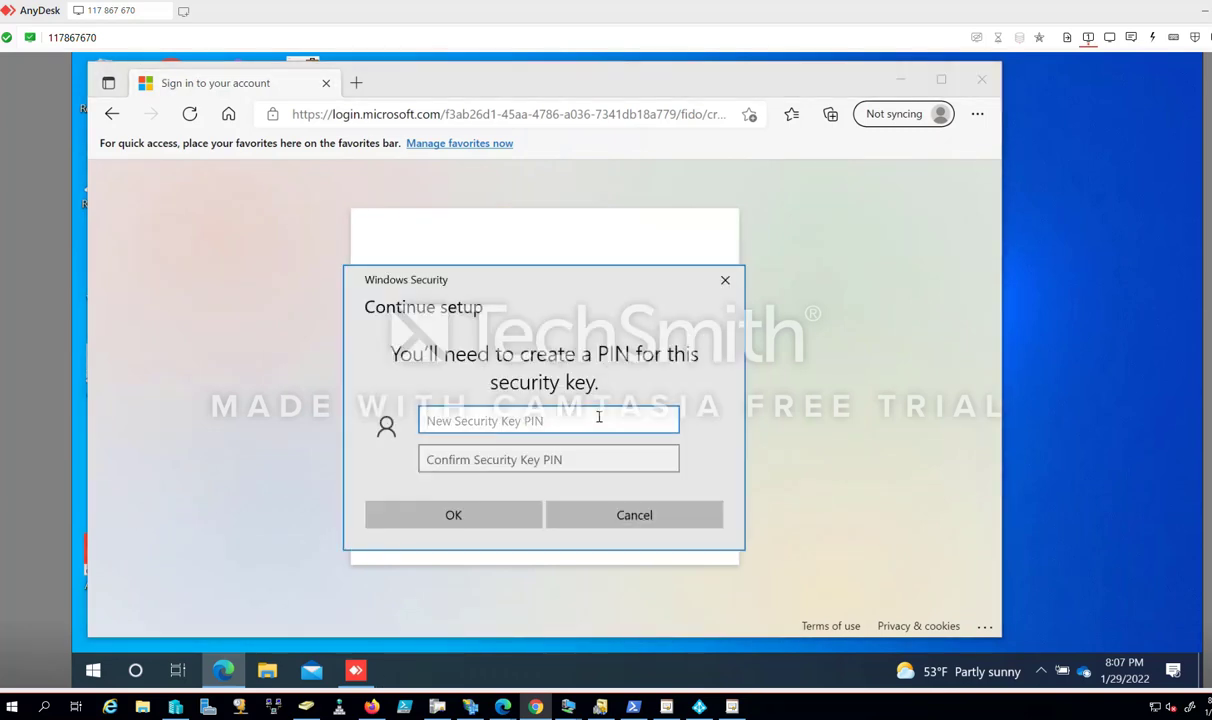
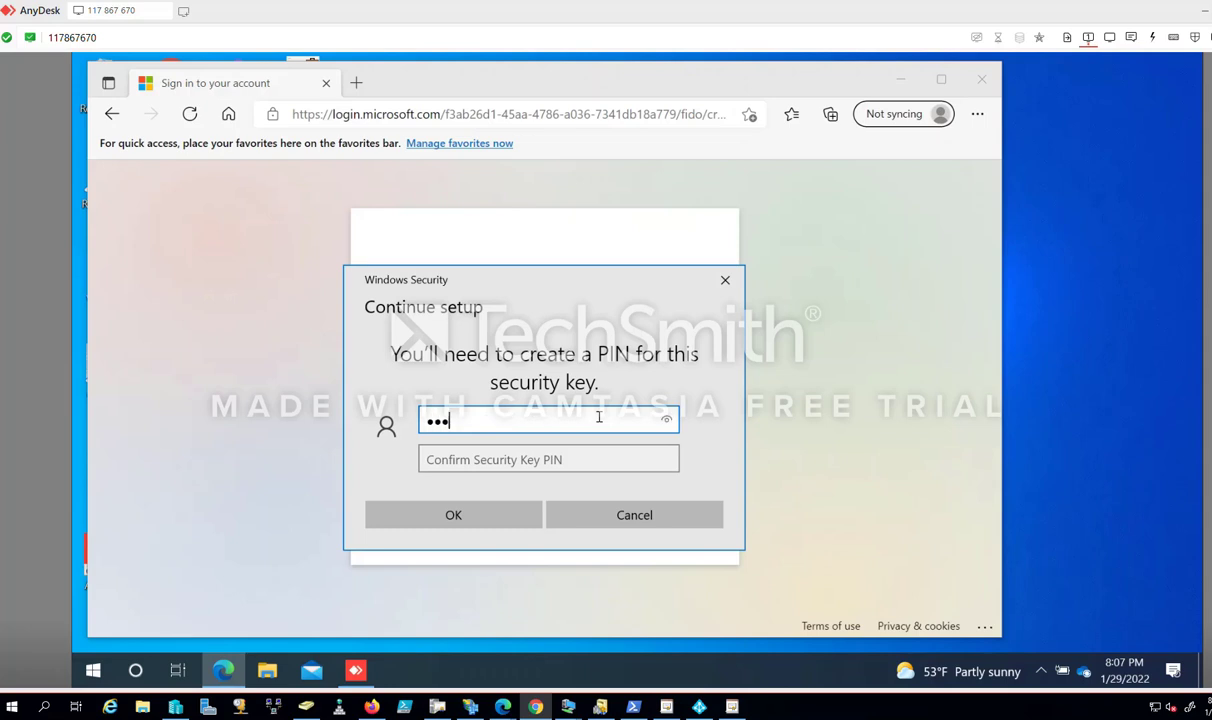
pyautogui.press('Tab')
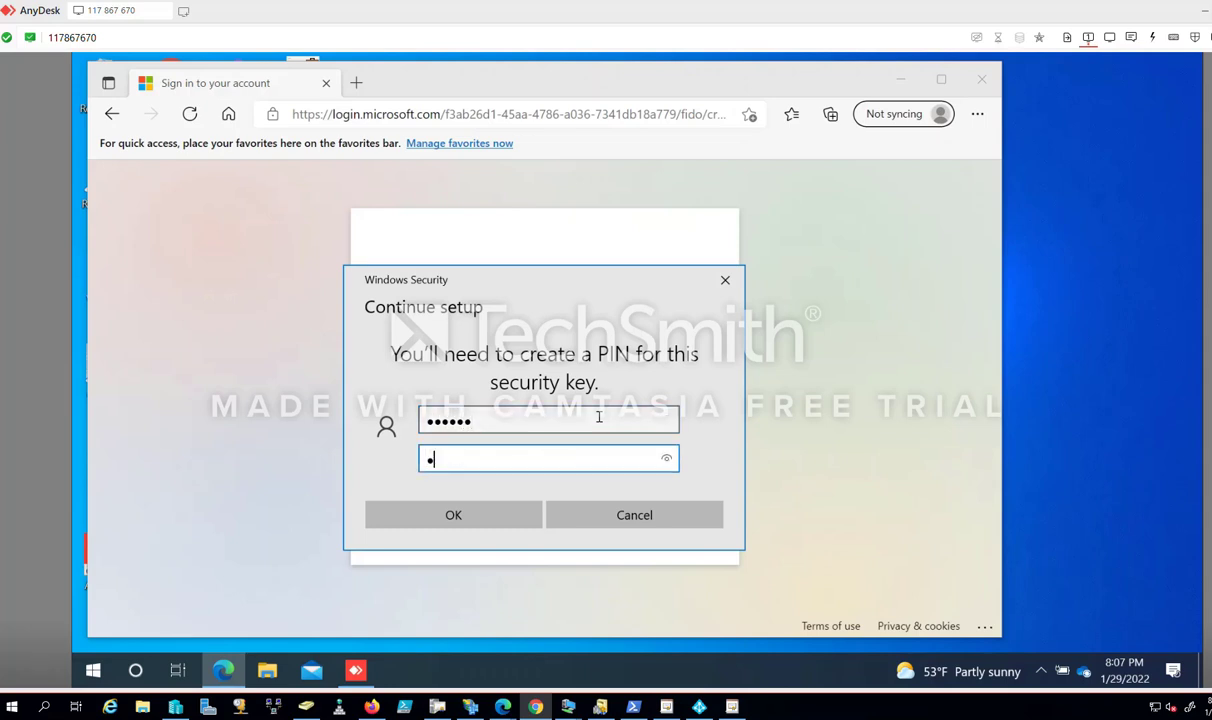
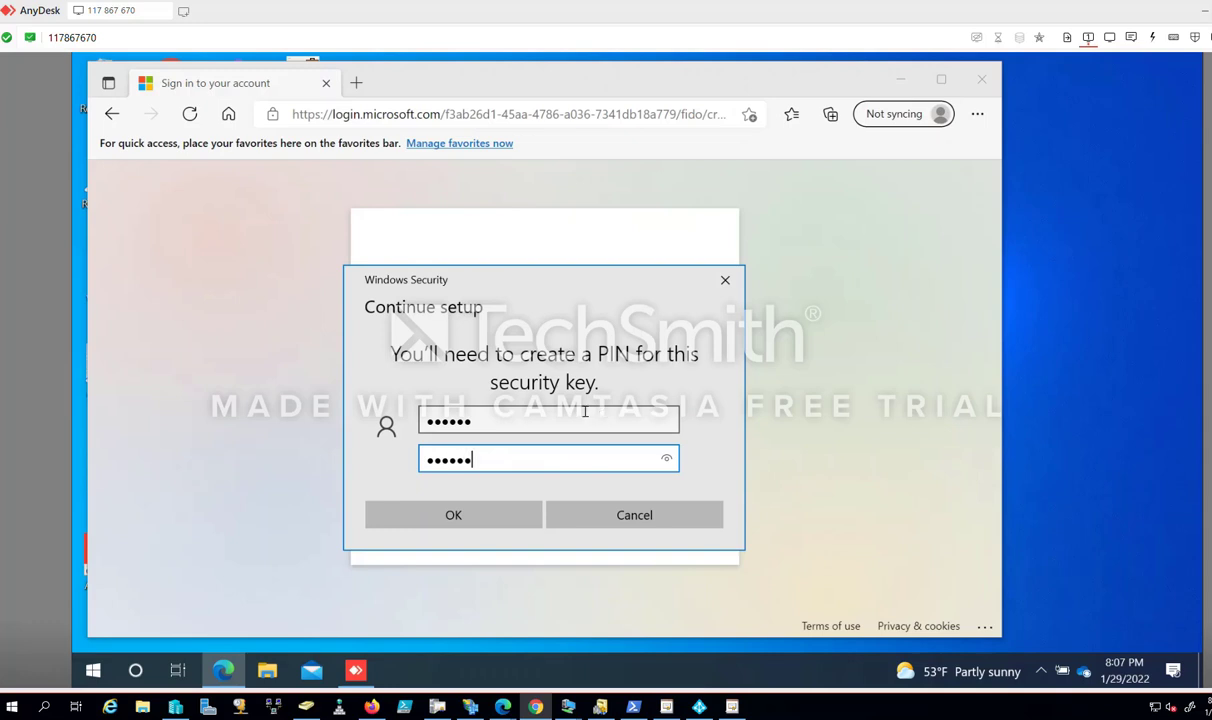
pyautogui.click(489, 519)
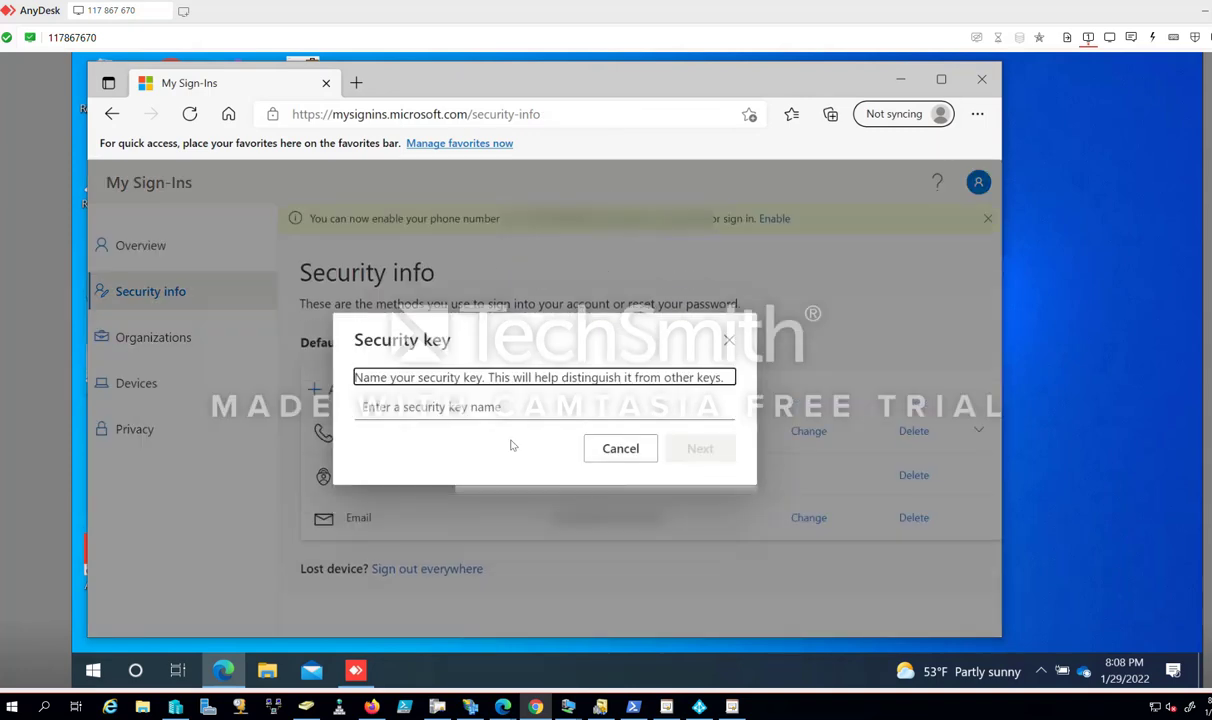
# Name the security key 'Fido 2 Key', finish the registration, and minimize the browser.
pyautogui.click(489, 410)
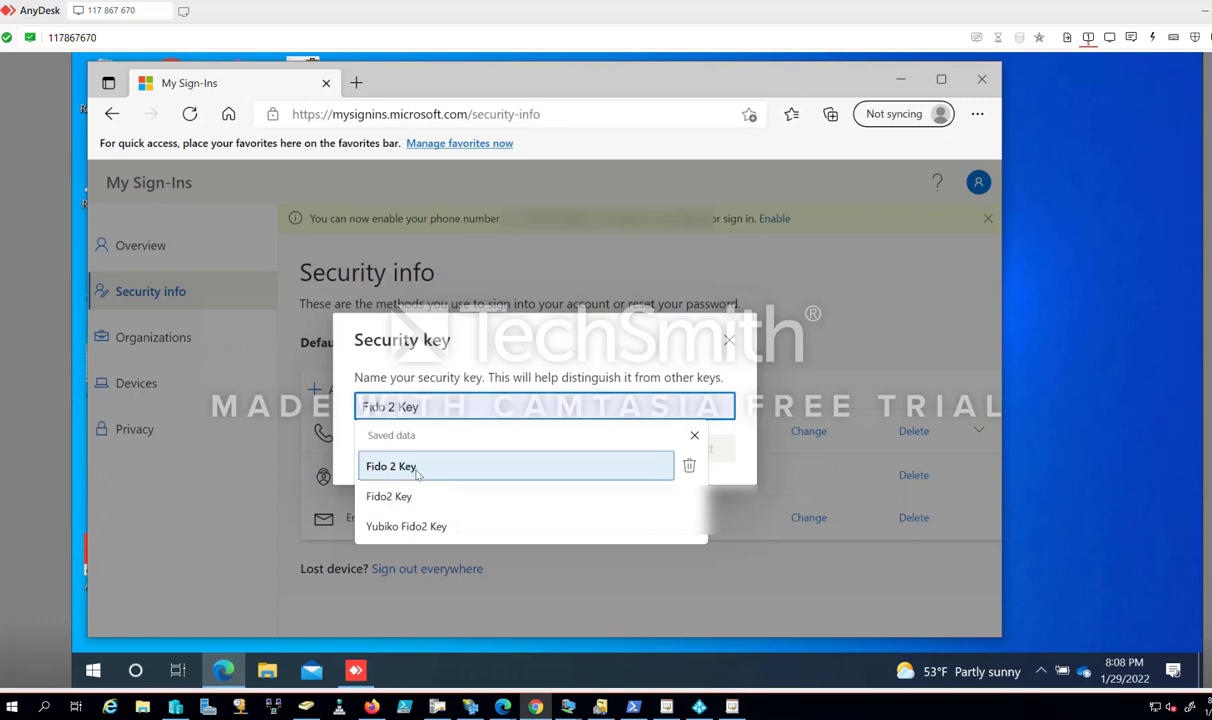
pyautogui.click(416, 468)
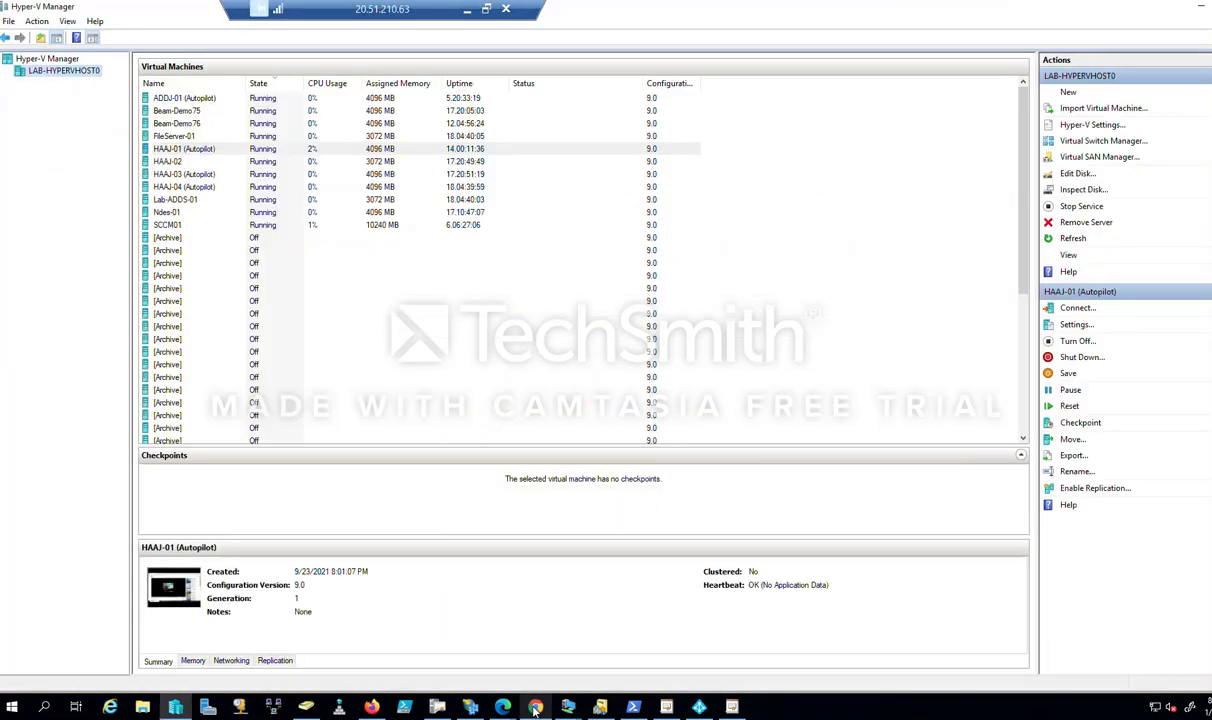
pyautogui.click(535, 708)
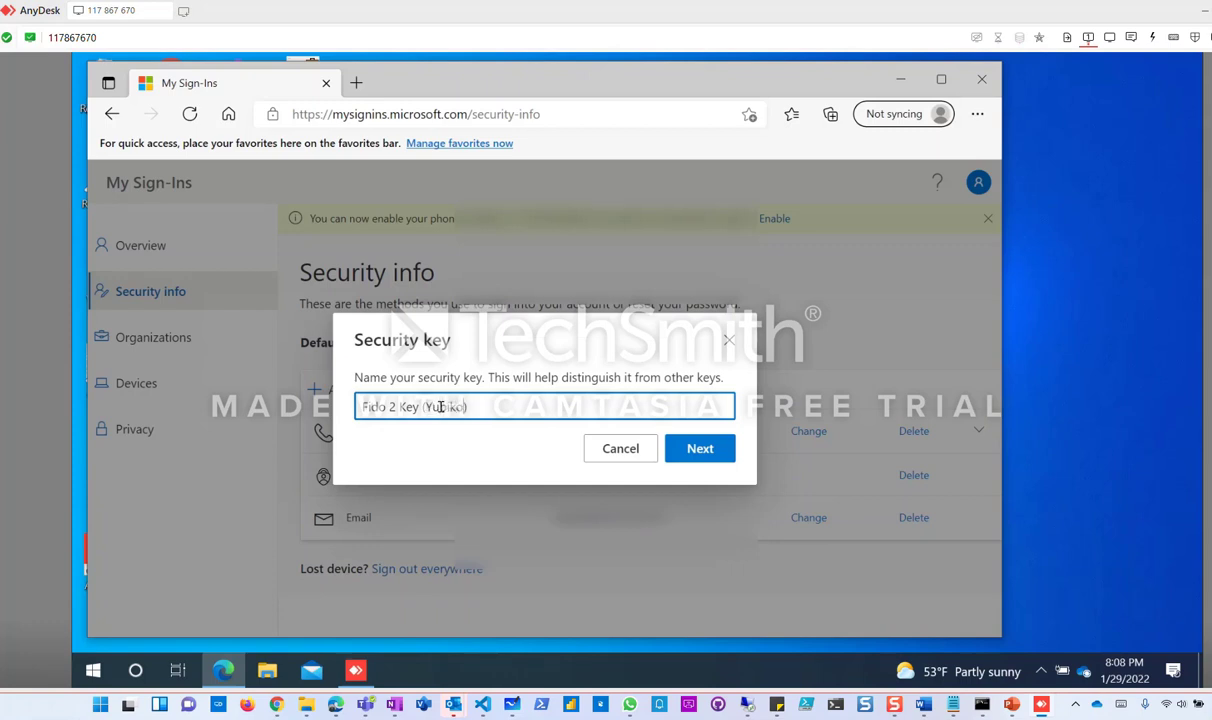
pyautogui.click(700, 449)
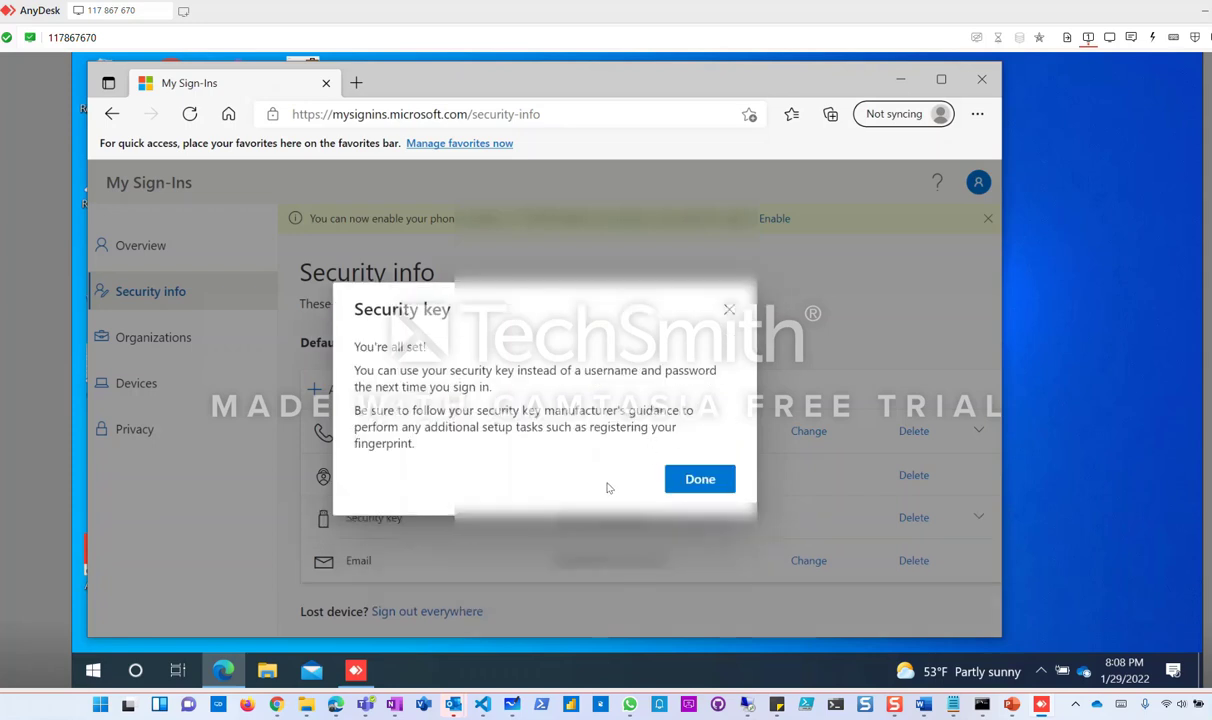
pyautogui.click(699, 480)
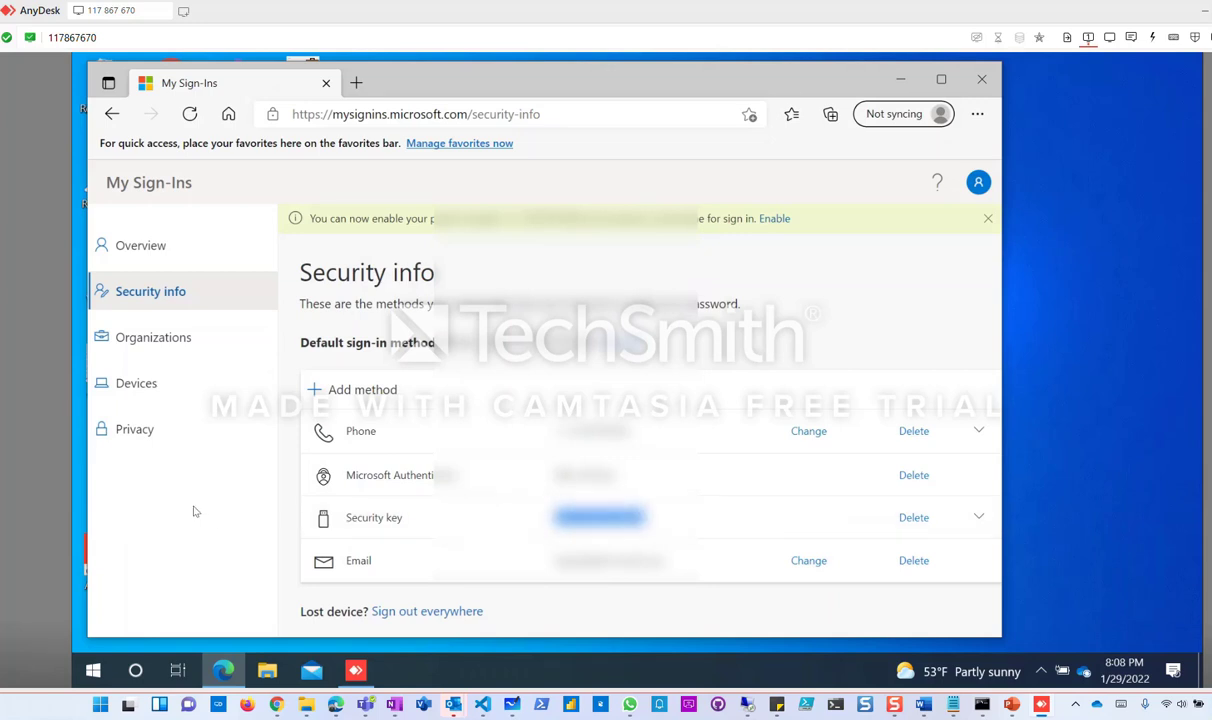
pyautogui.click(900, 79)
# Open Settings via a 'sett' search, go to Accounts > Sign-in options, and manage the Security Key.
pyautogui.click(94, 670)
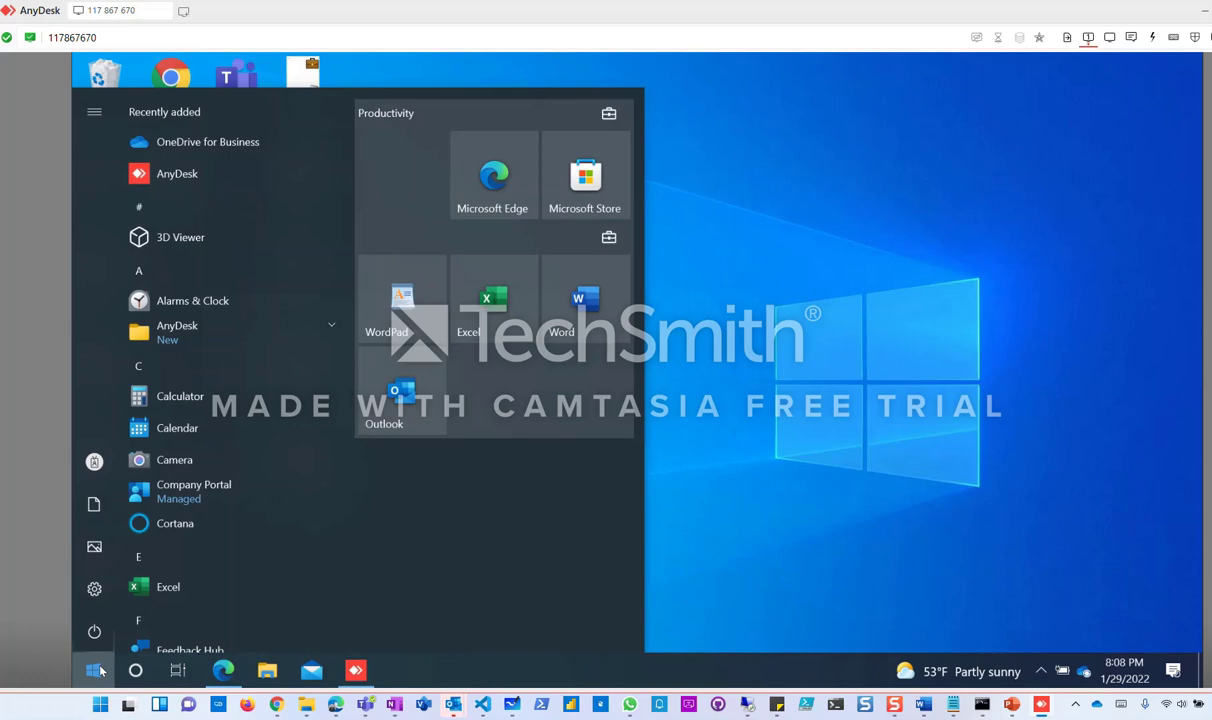
pyautogui.write('sett')
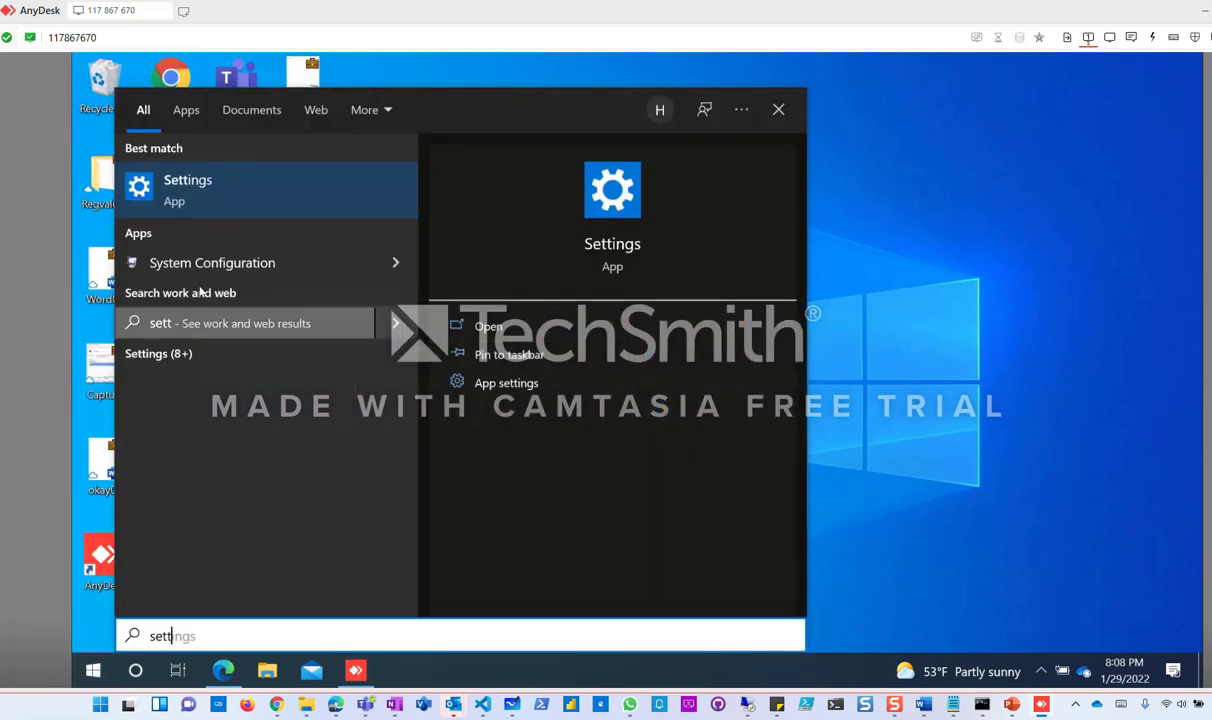
pyautogui.click(215, 197)
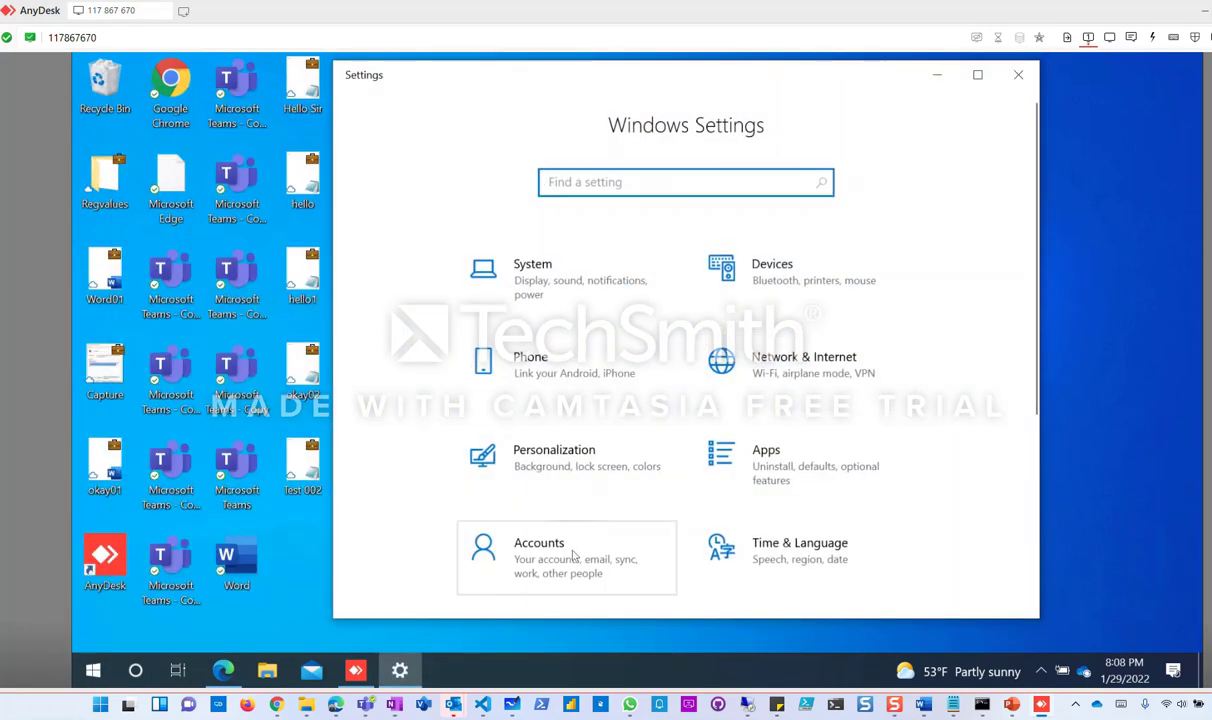
pyautogui.click(577, 561)
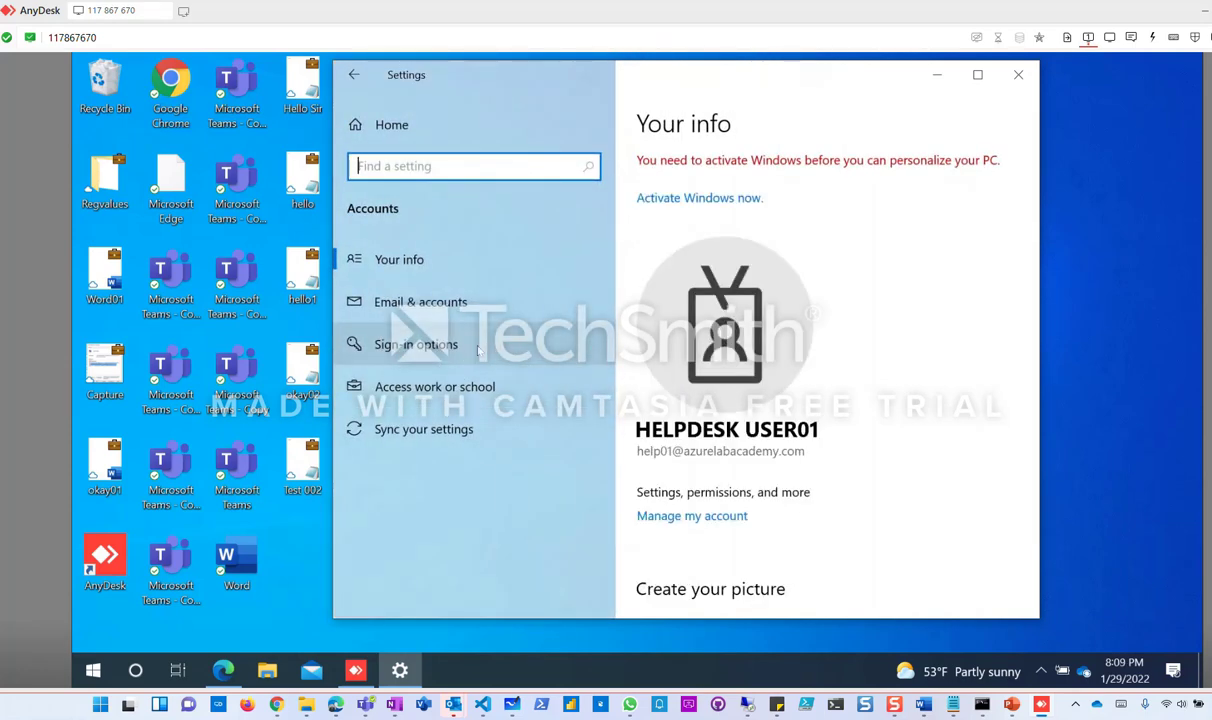
pyautogui.click(425, 342)
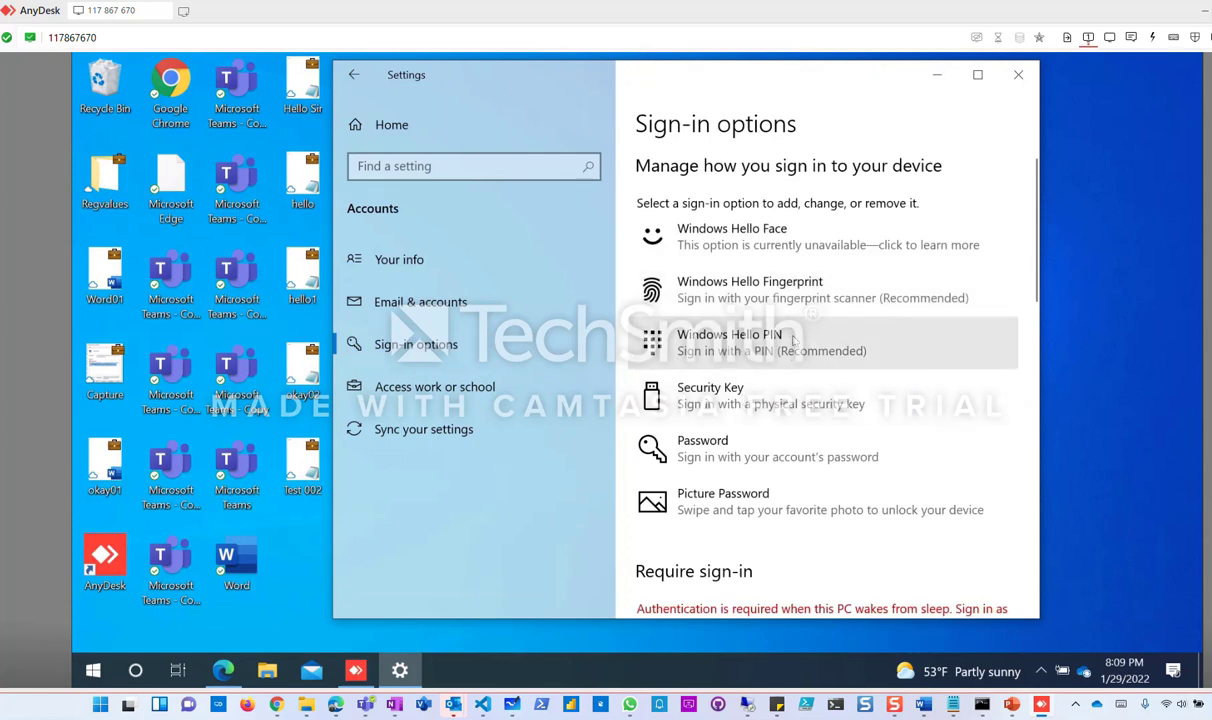
pyautogui.click(744, 401)
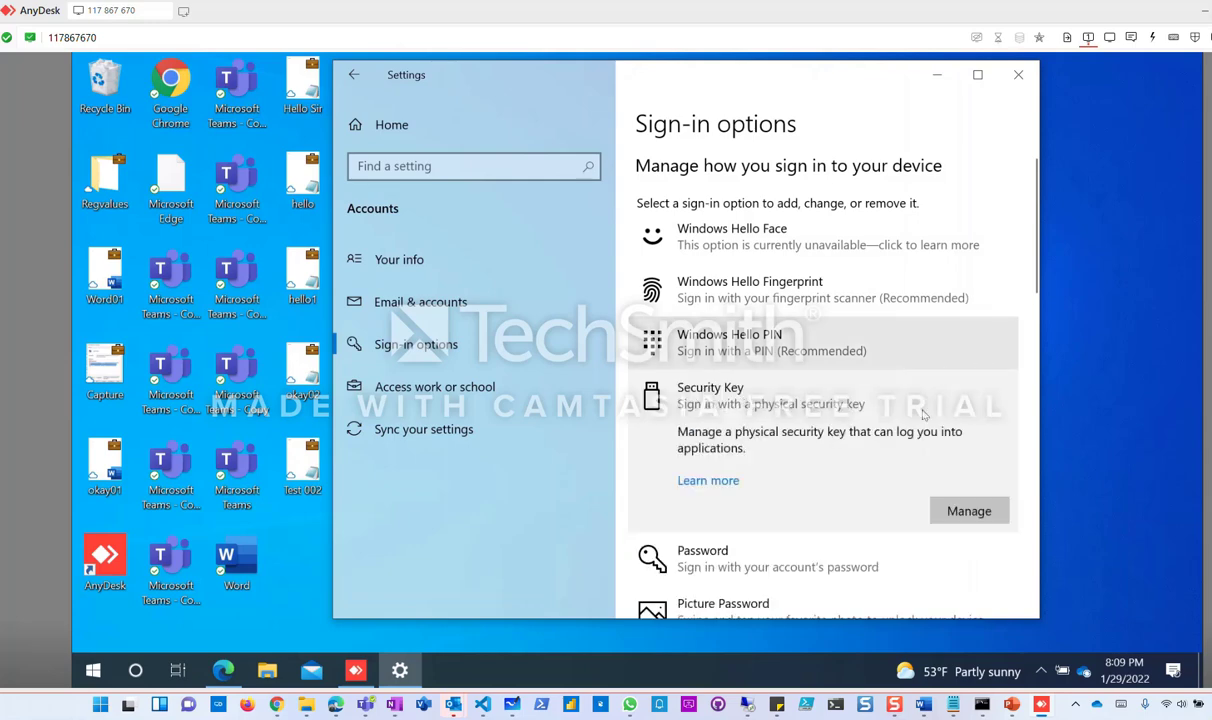
pyautogui.click(966, 510)
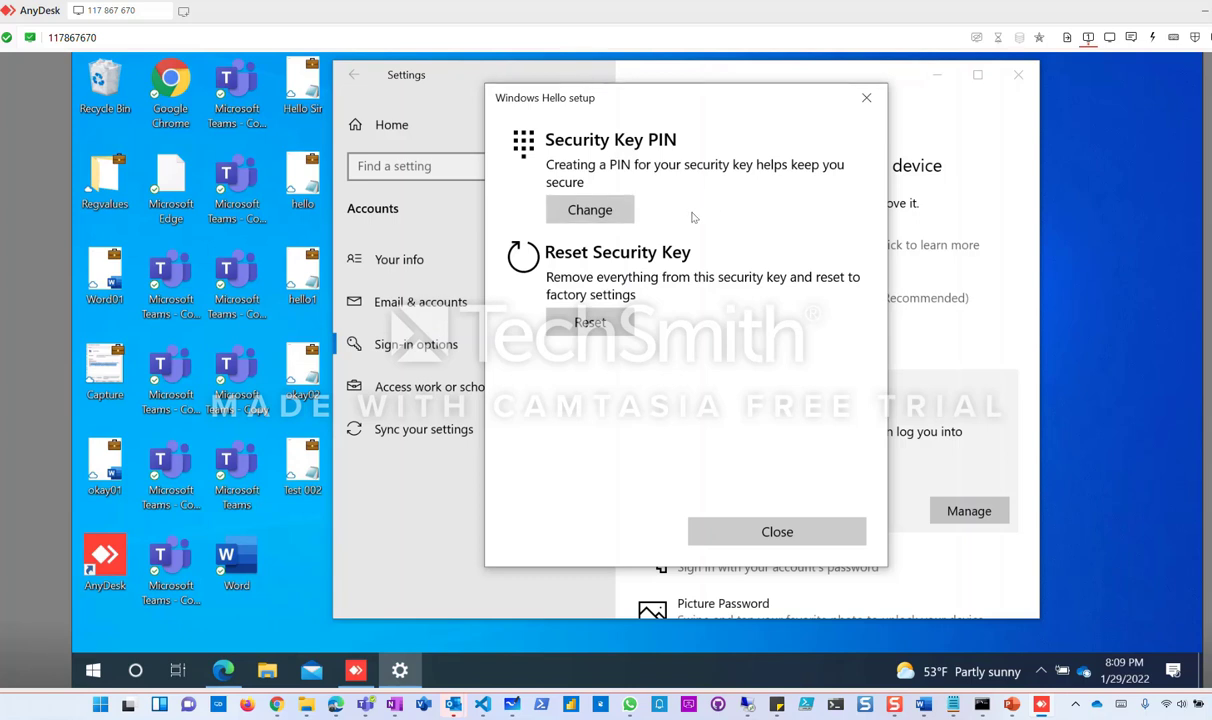
# Look at the key's Reset and Change PIN options without applying either, then close the dialog.
pyautogui.click(592, 322)
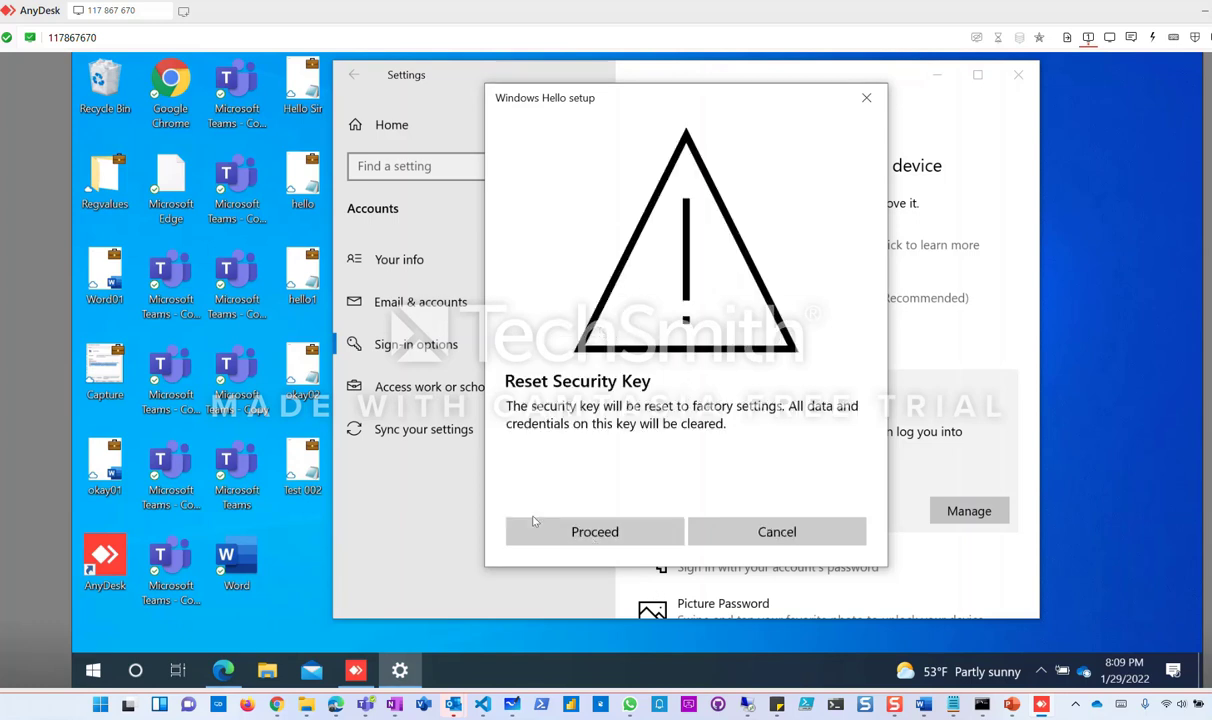
pyautogui.click(771, 536)
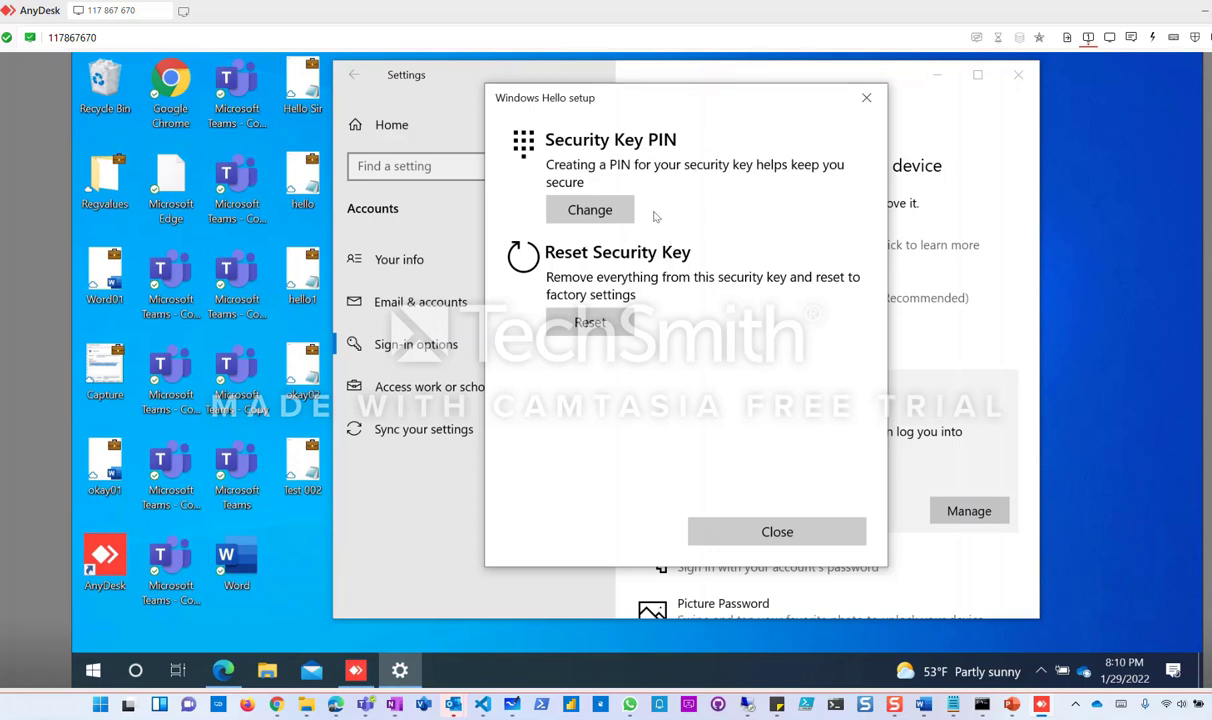
pyautogui.click(597, 202)
pyautogui.click(797, 540)
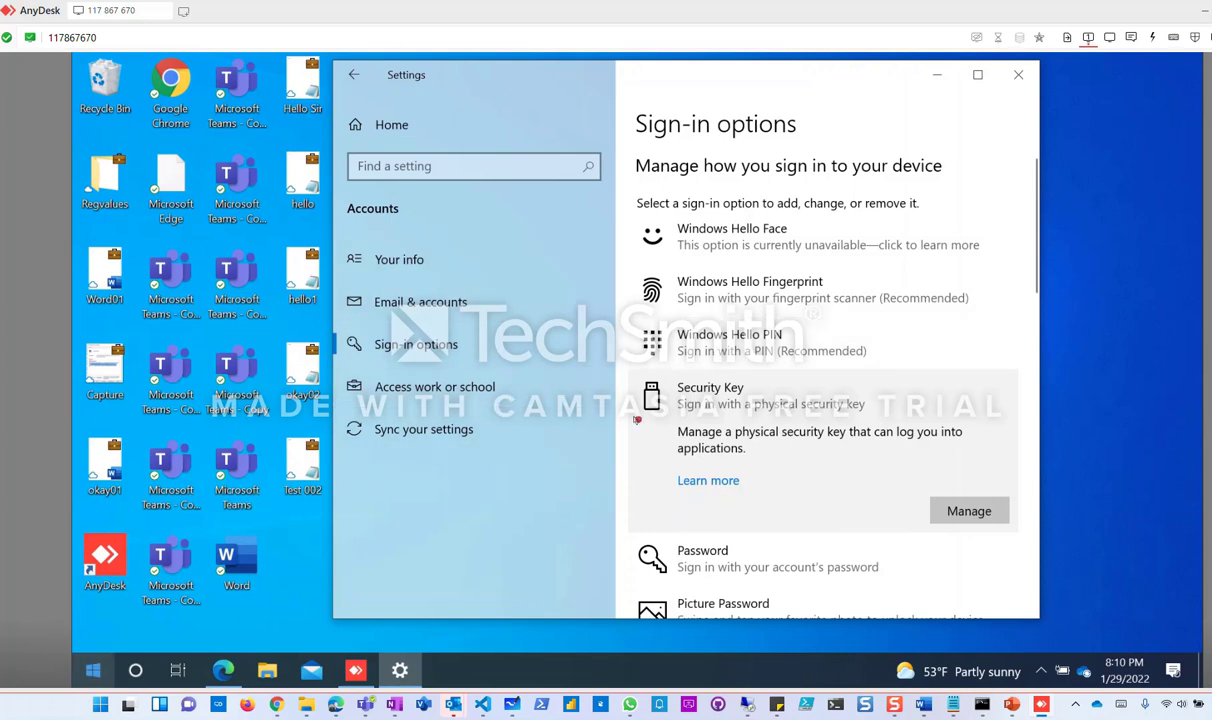
# Sign out of Windows from the Start button's shut down or sign out menu.
pyautogui.rightClick(92, 670)
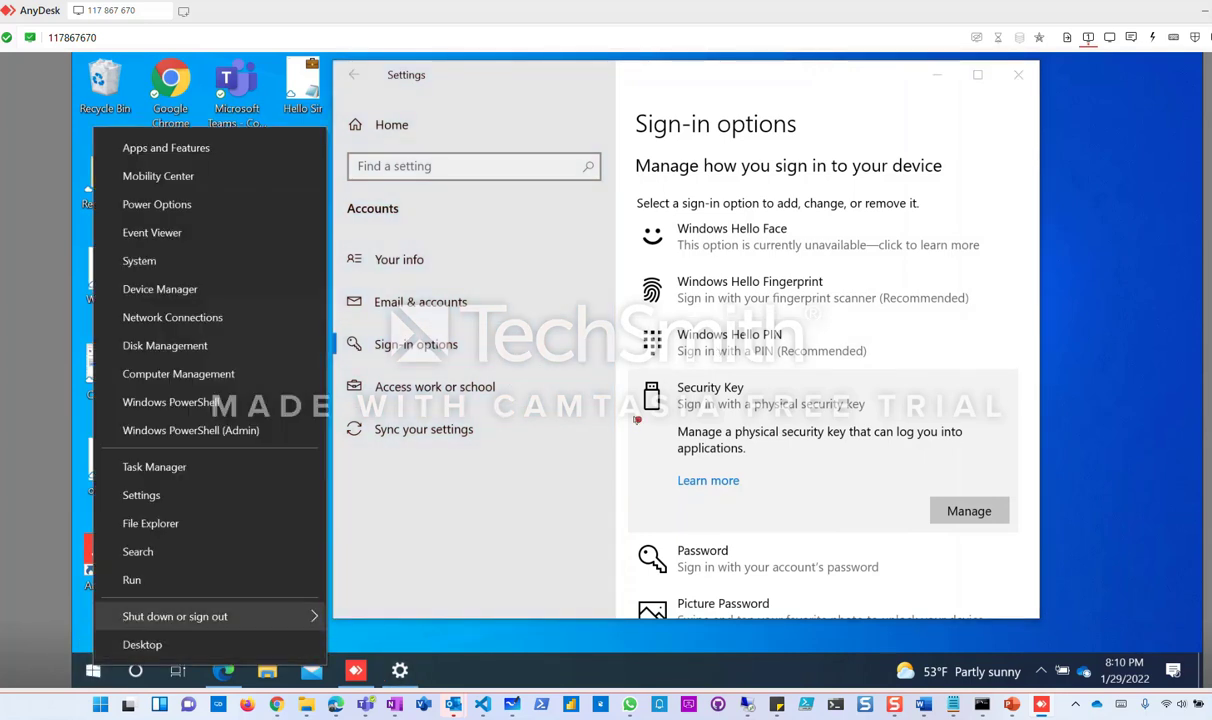
pyautogui.moveTo(250, 616)
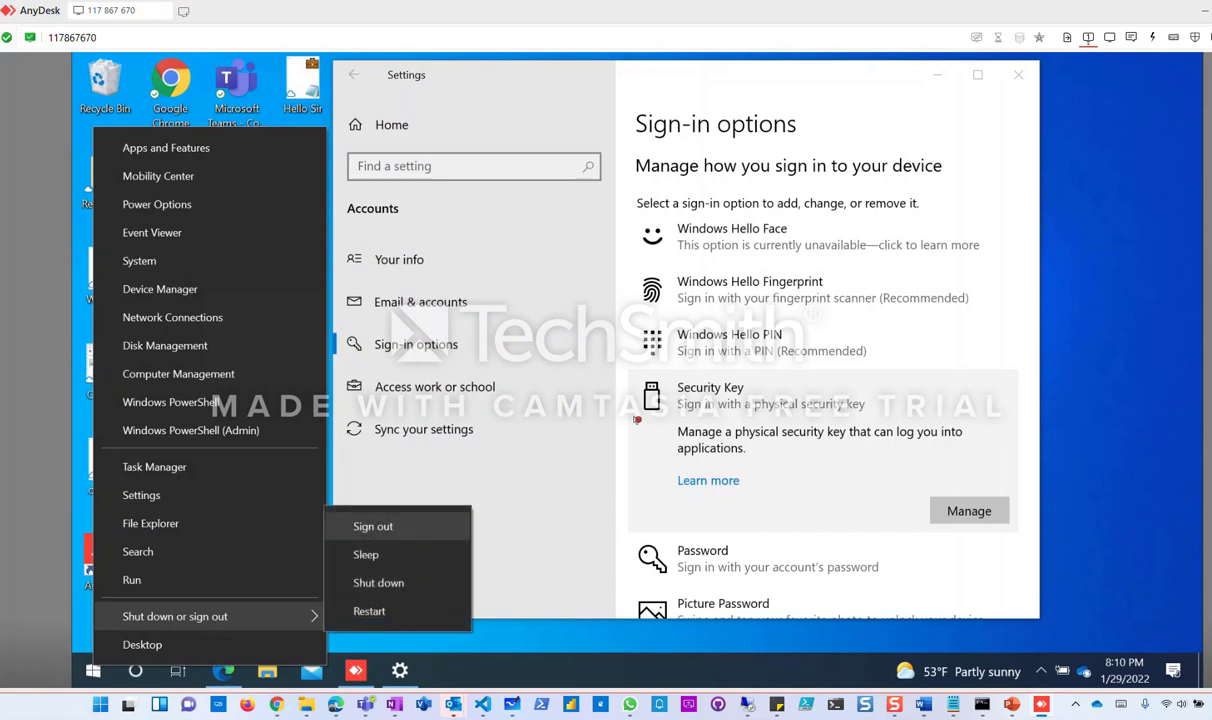
pyautogui.press('Return')
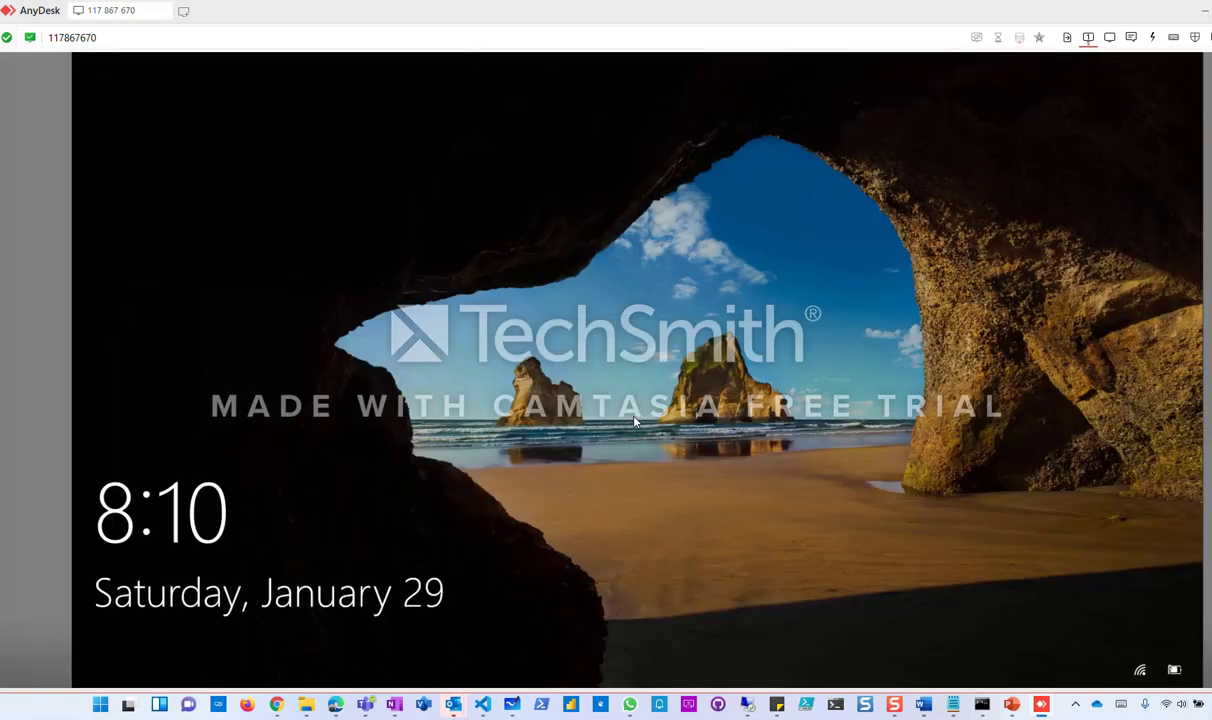
# On the sign-in screen, choose the security key option and enter the key's PIN.
pyautogui.click(633, 417)
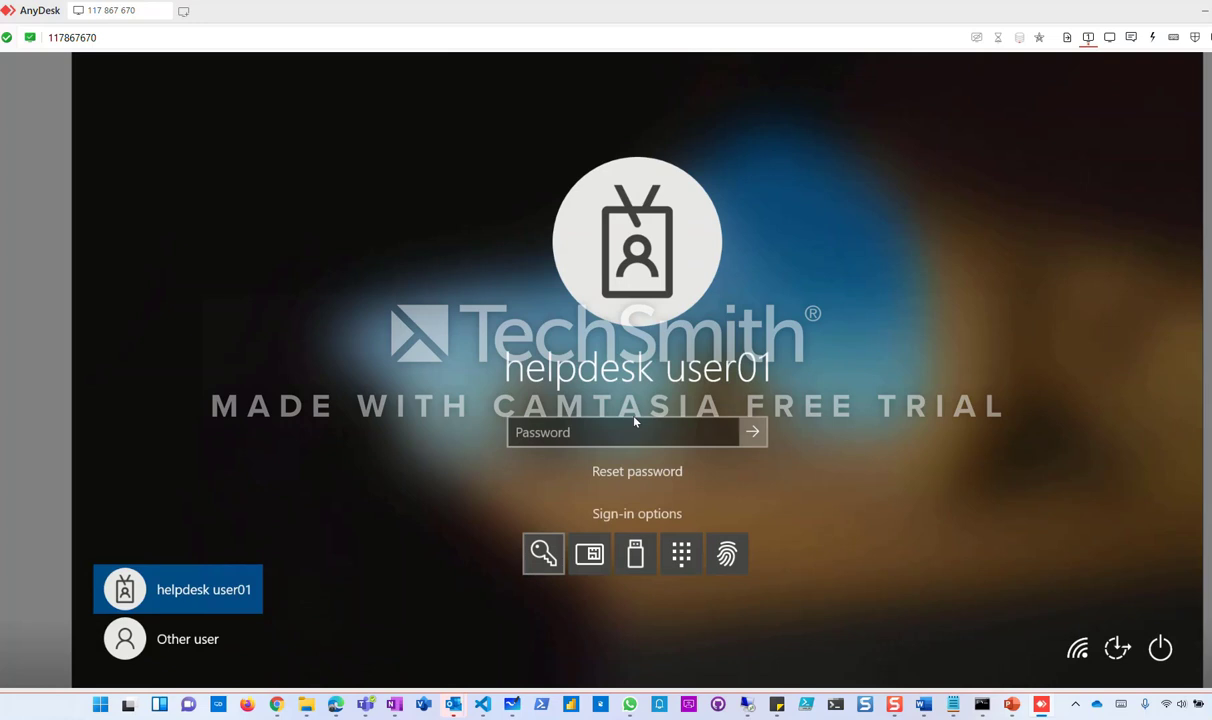
pyautogui.click(635, 553)
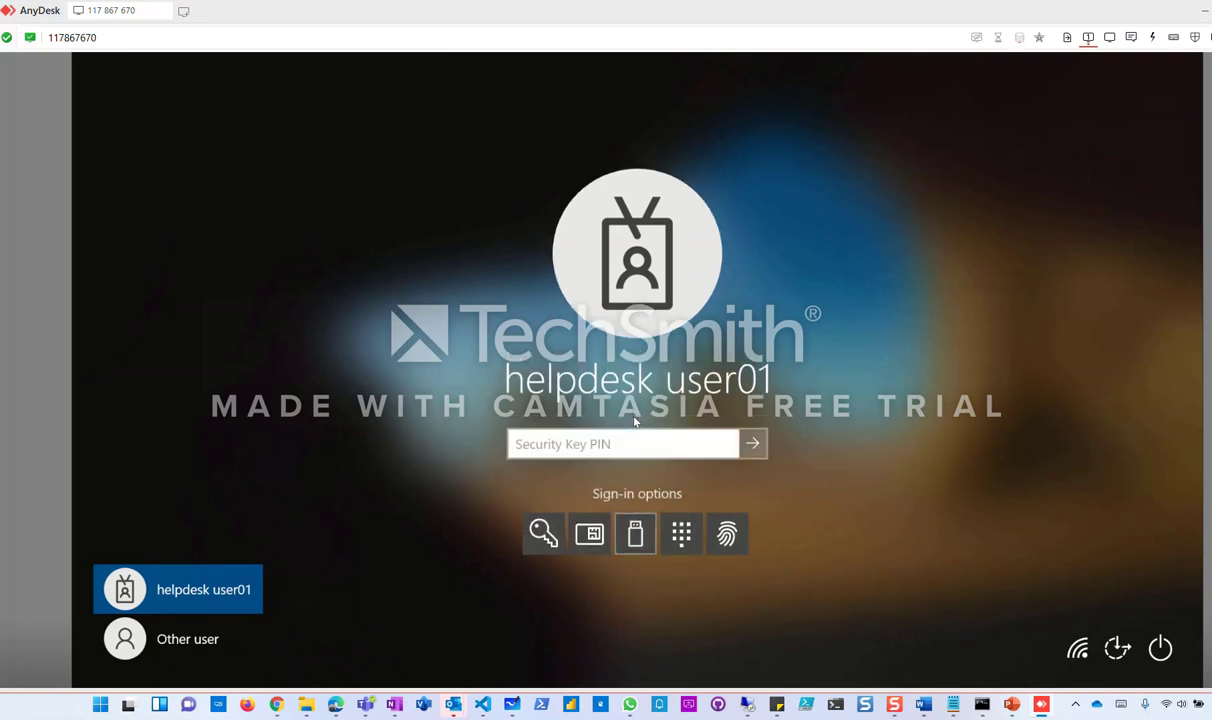
pyautogui.write('******')
pyautogui.press('Return')
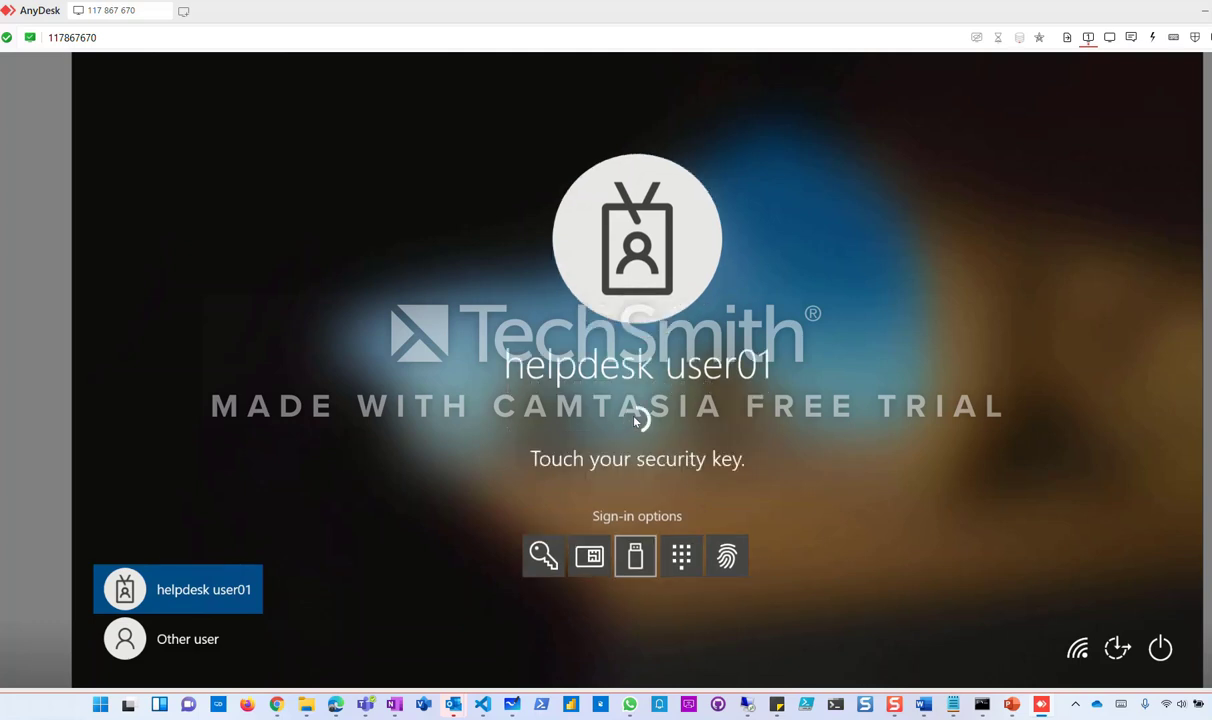